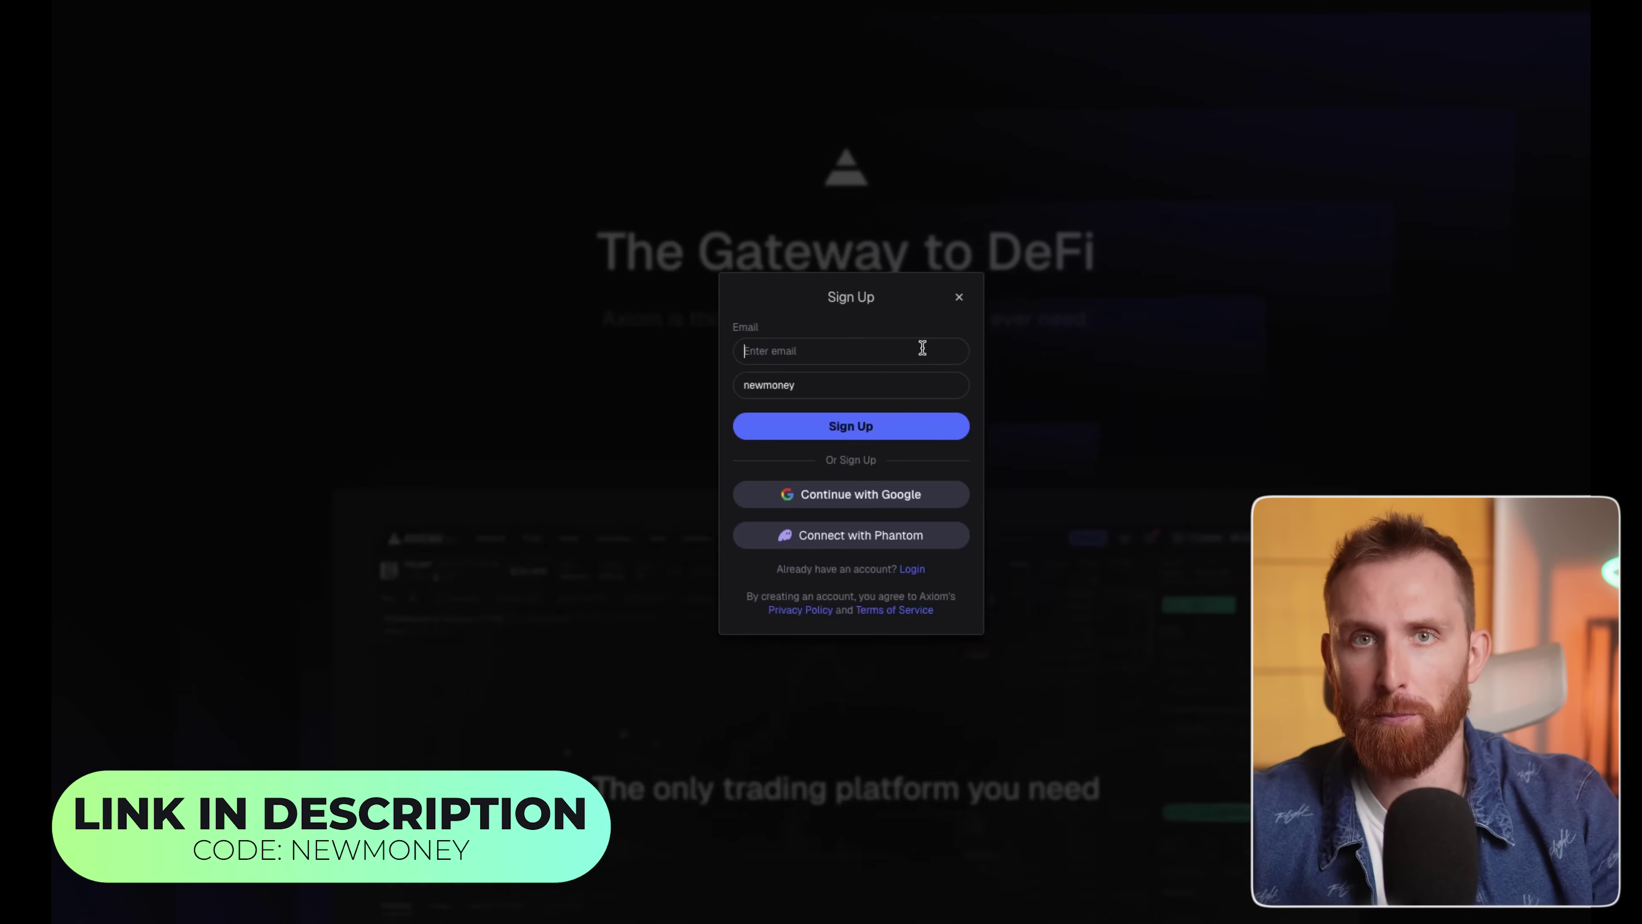
# Sign up for a new Axiom Pro account using an email address.
pyautogui.click(923, 348)
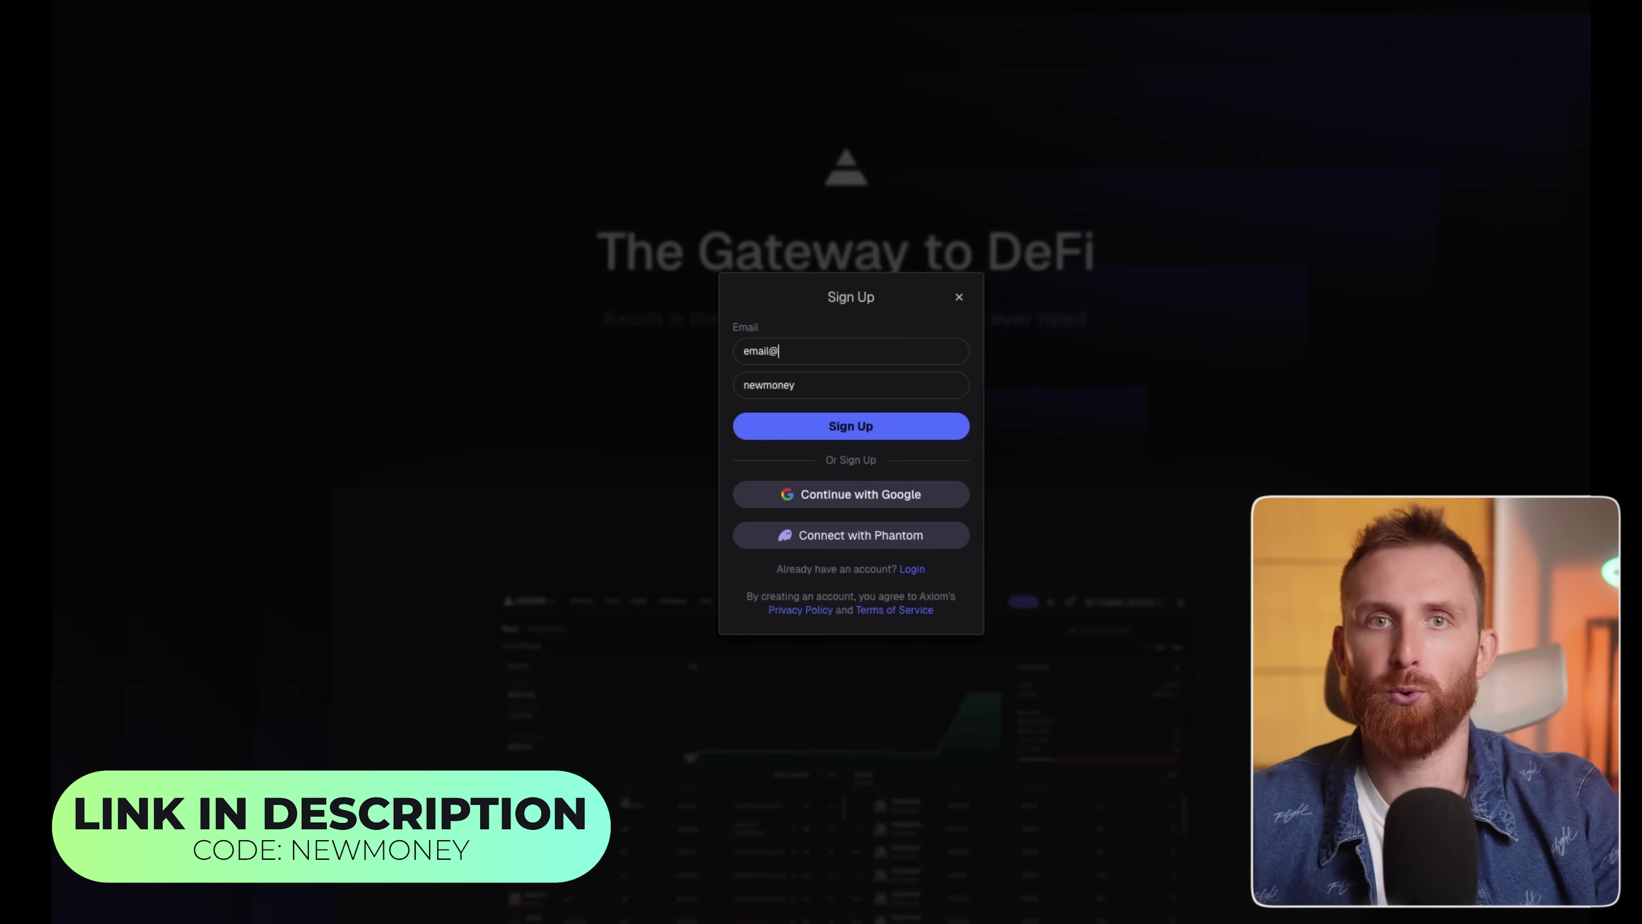
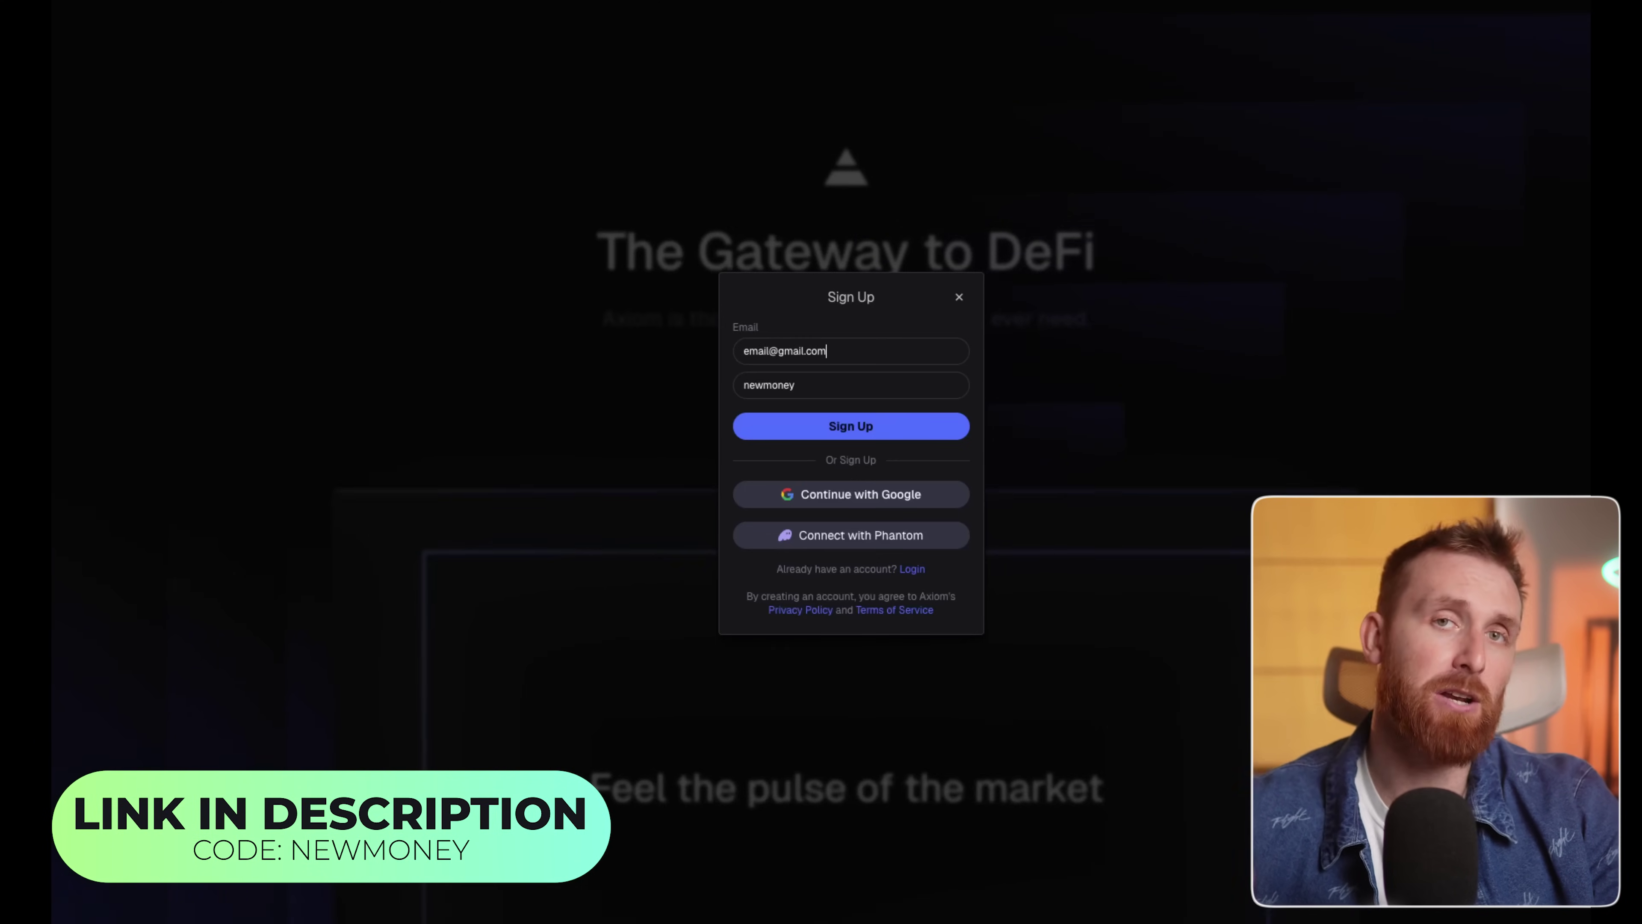
pyautogui.click(984, 330)
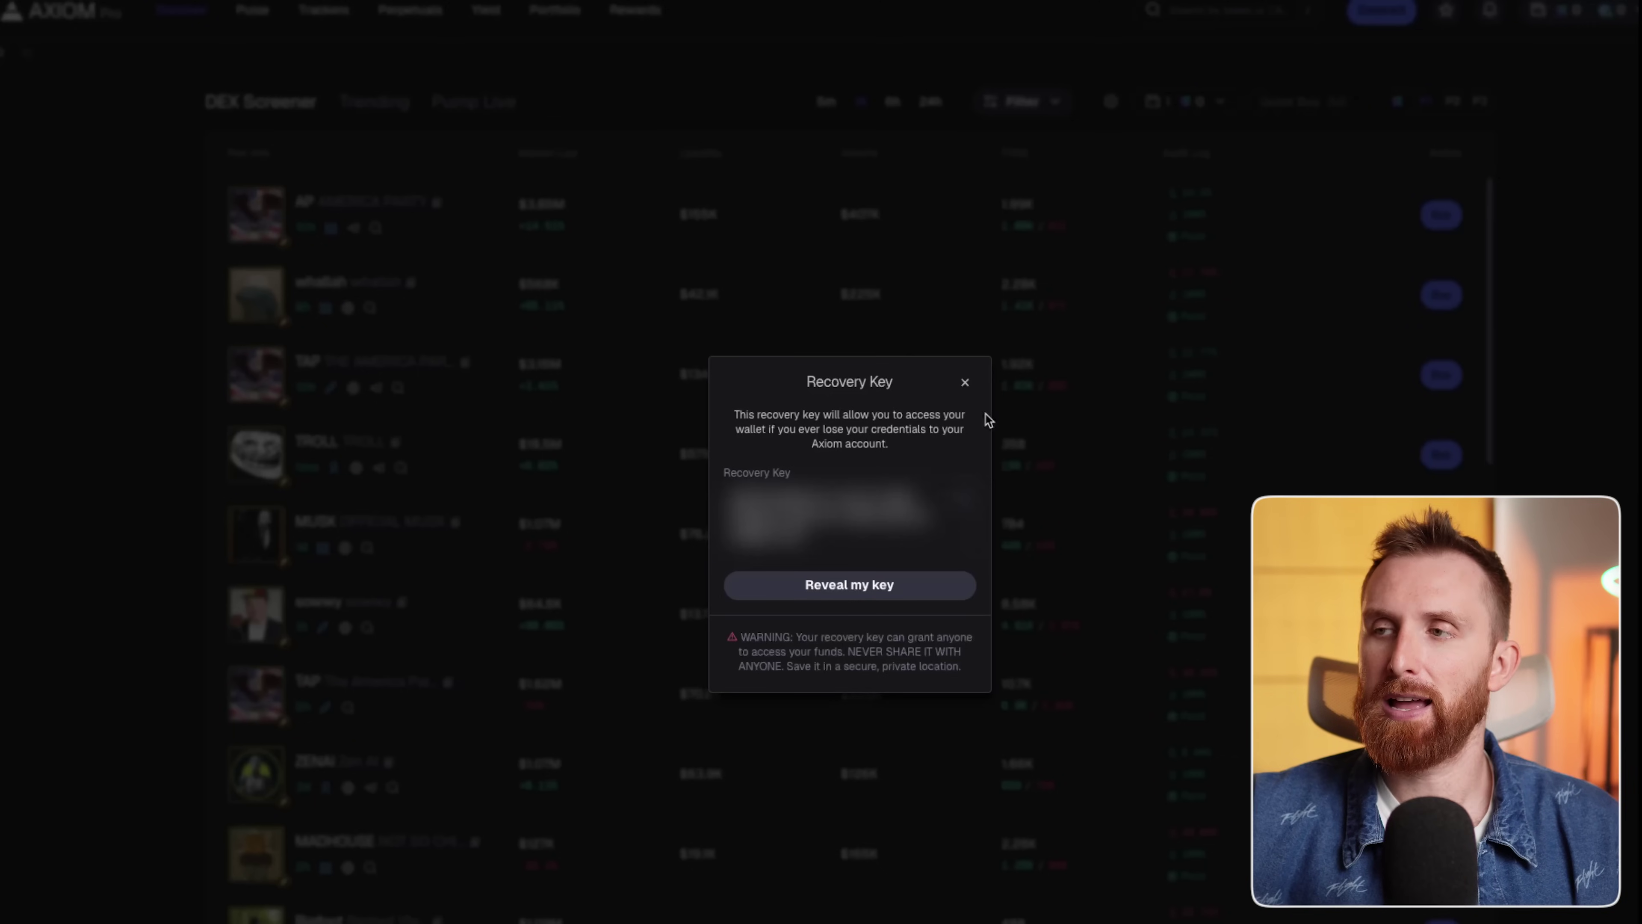
# Dismiss the Recovery Key notice to reveal the DEX Screener with its 2.063 SOL balance.
pyautogui.click(965, 382)
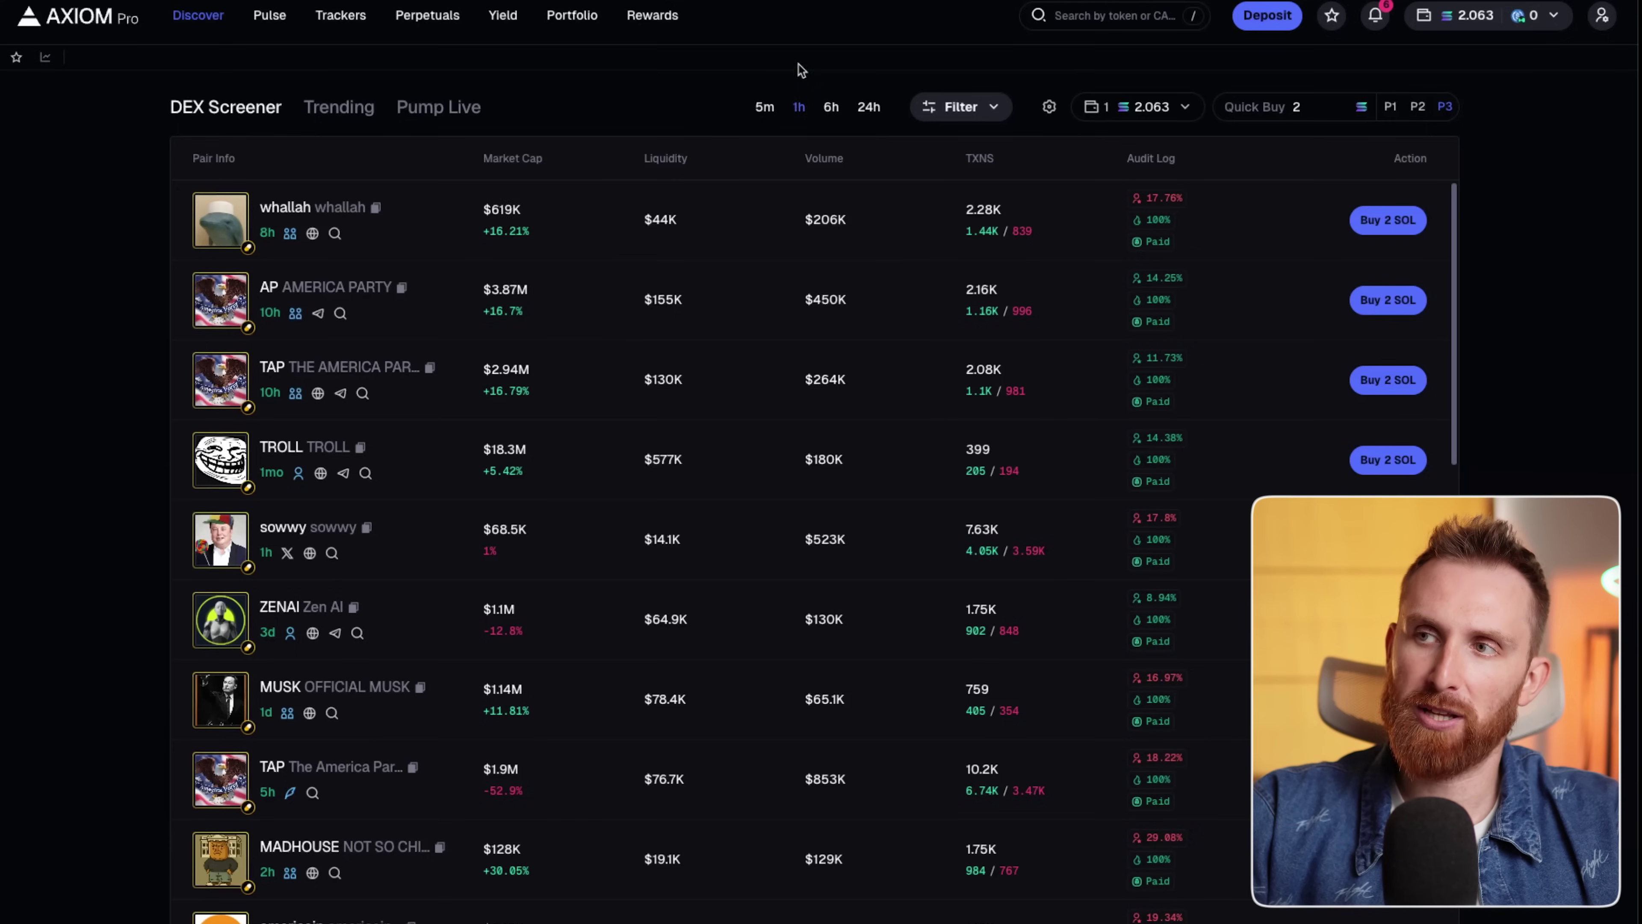
# Show 5m token data on the DEX Screener and bring up the Filters panel.
pyautogui.click(764, 111)
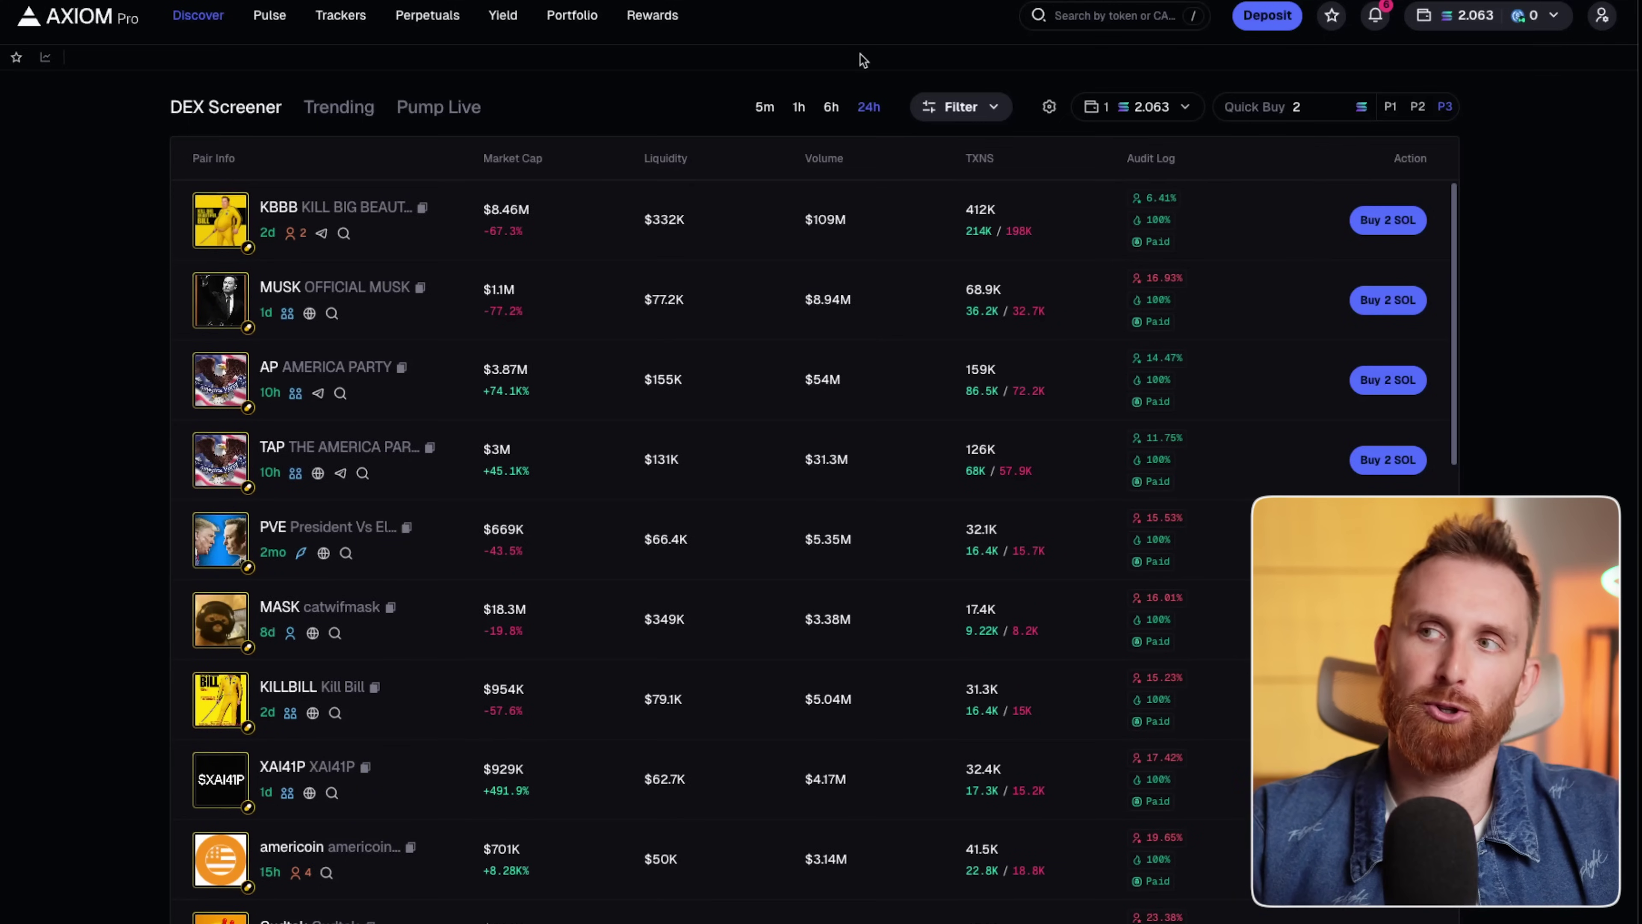
pyautogui.click(764, 107)
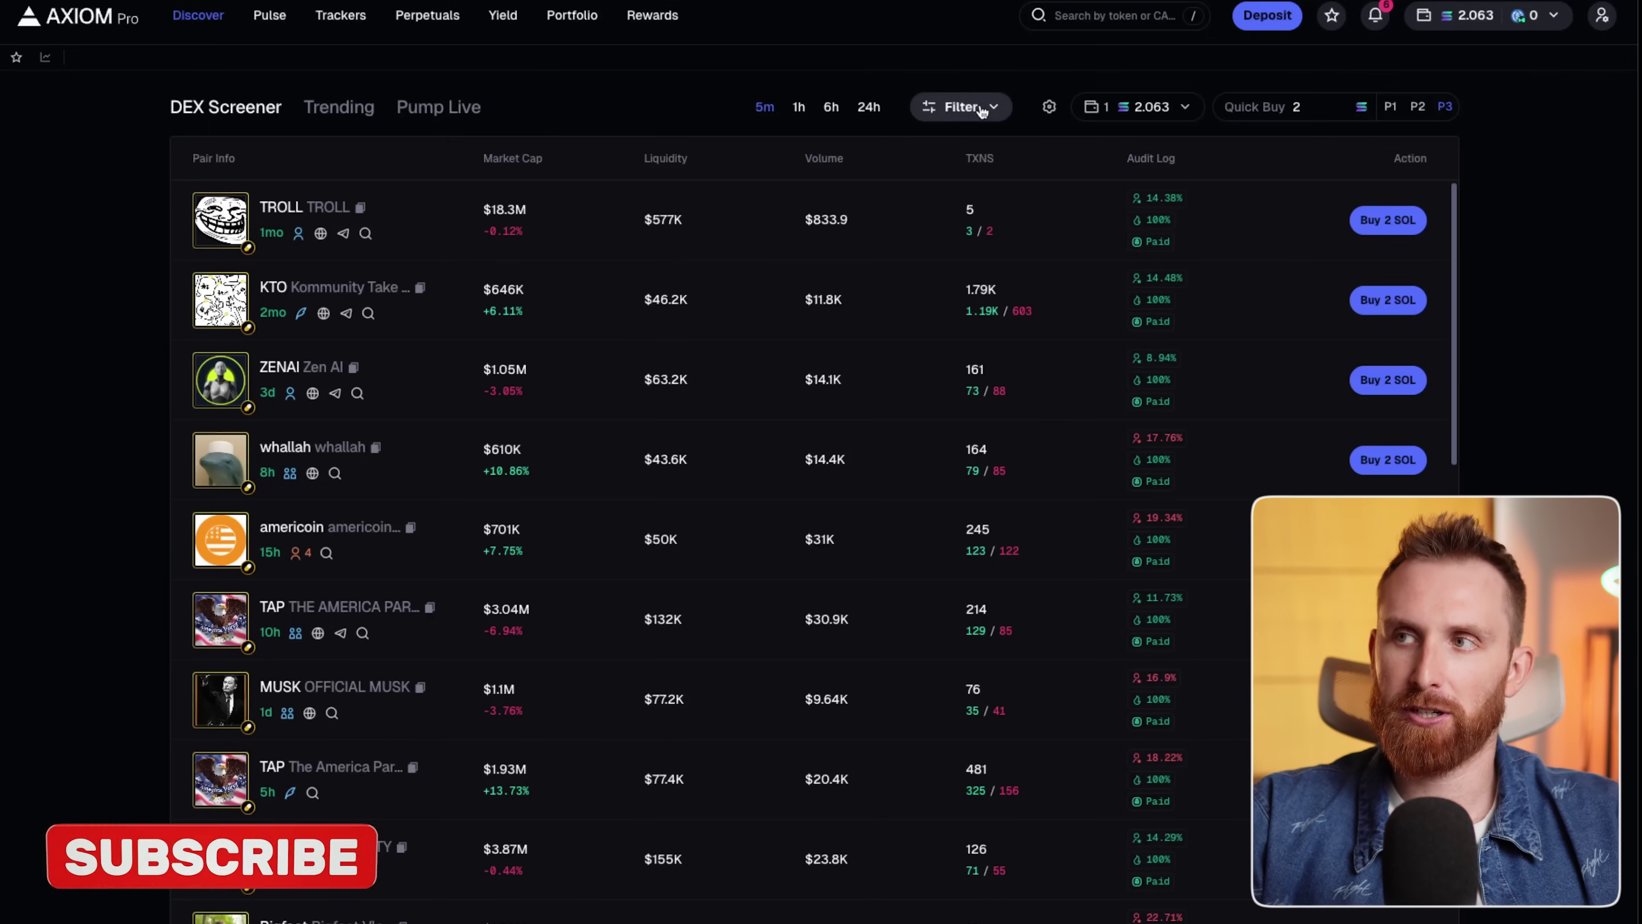
pyautogui.click(994, 108)
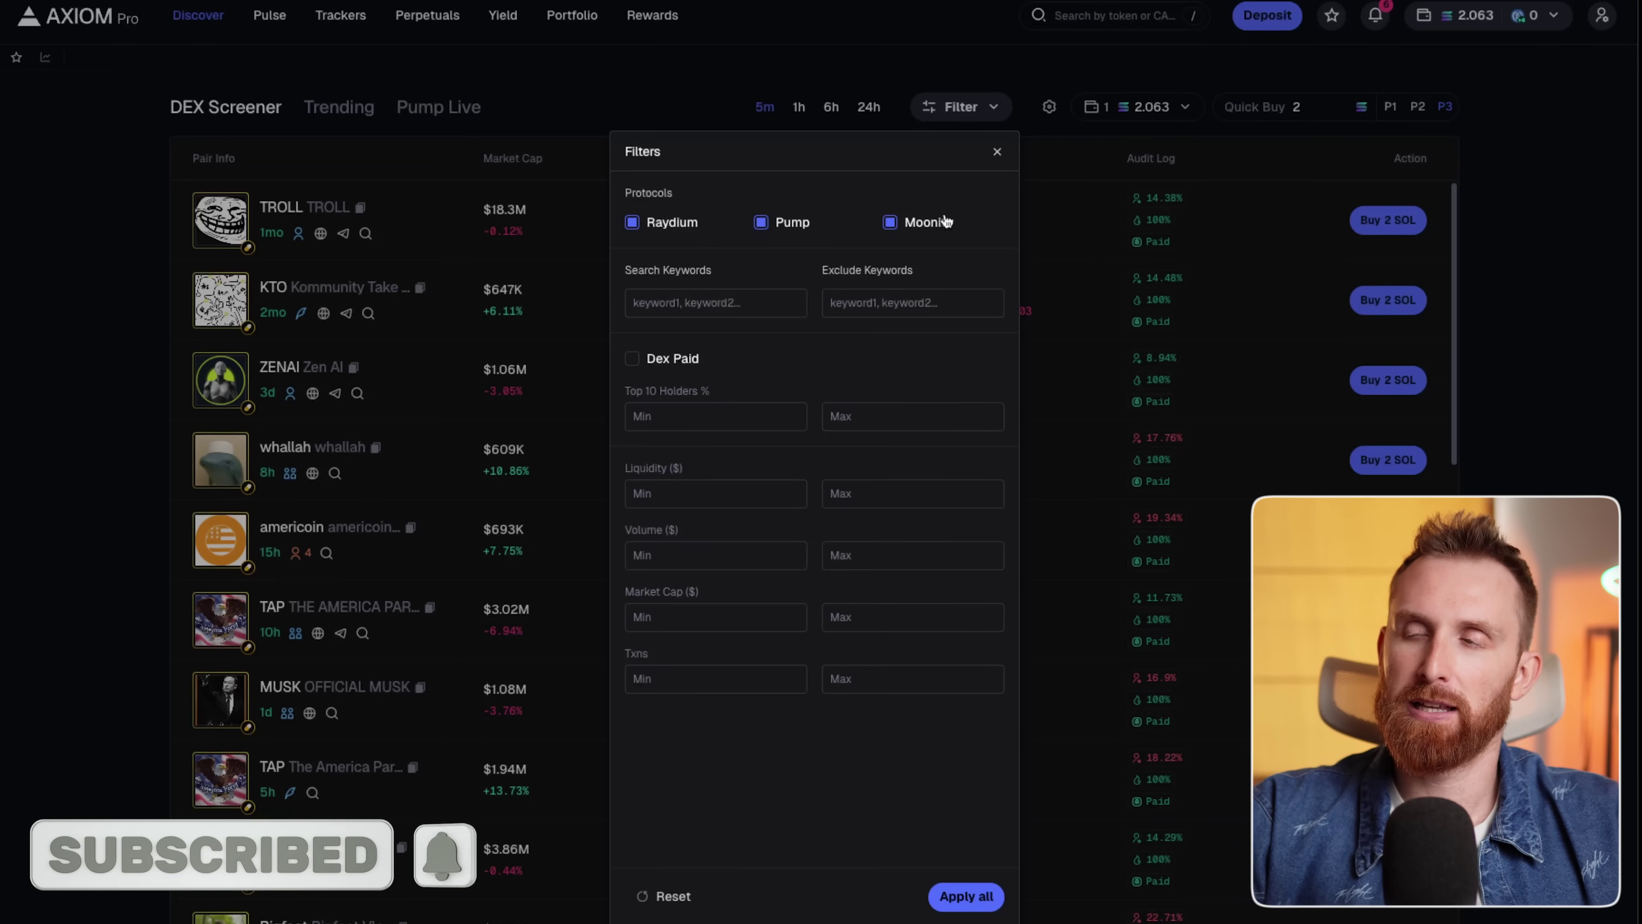
# Exclude Moonit and Pump so the list shows only Raydium tokens.
pyautogui.click(895, 224)
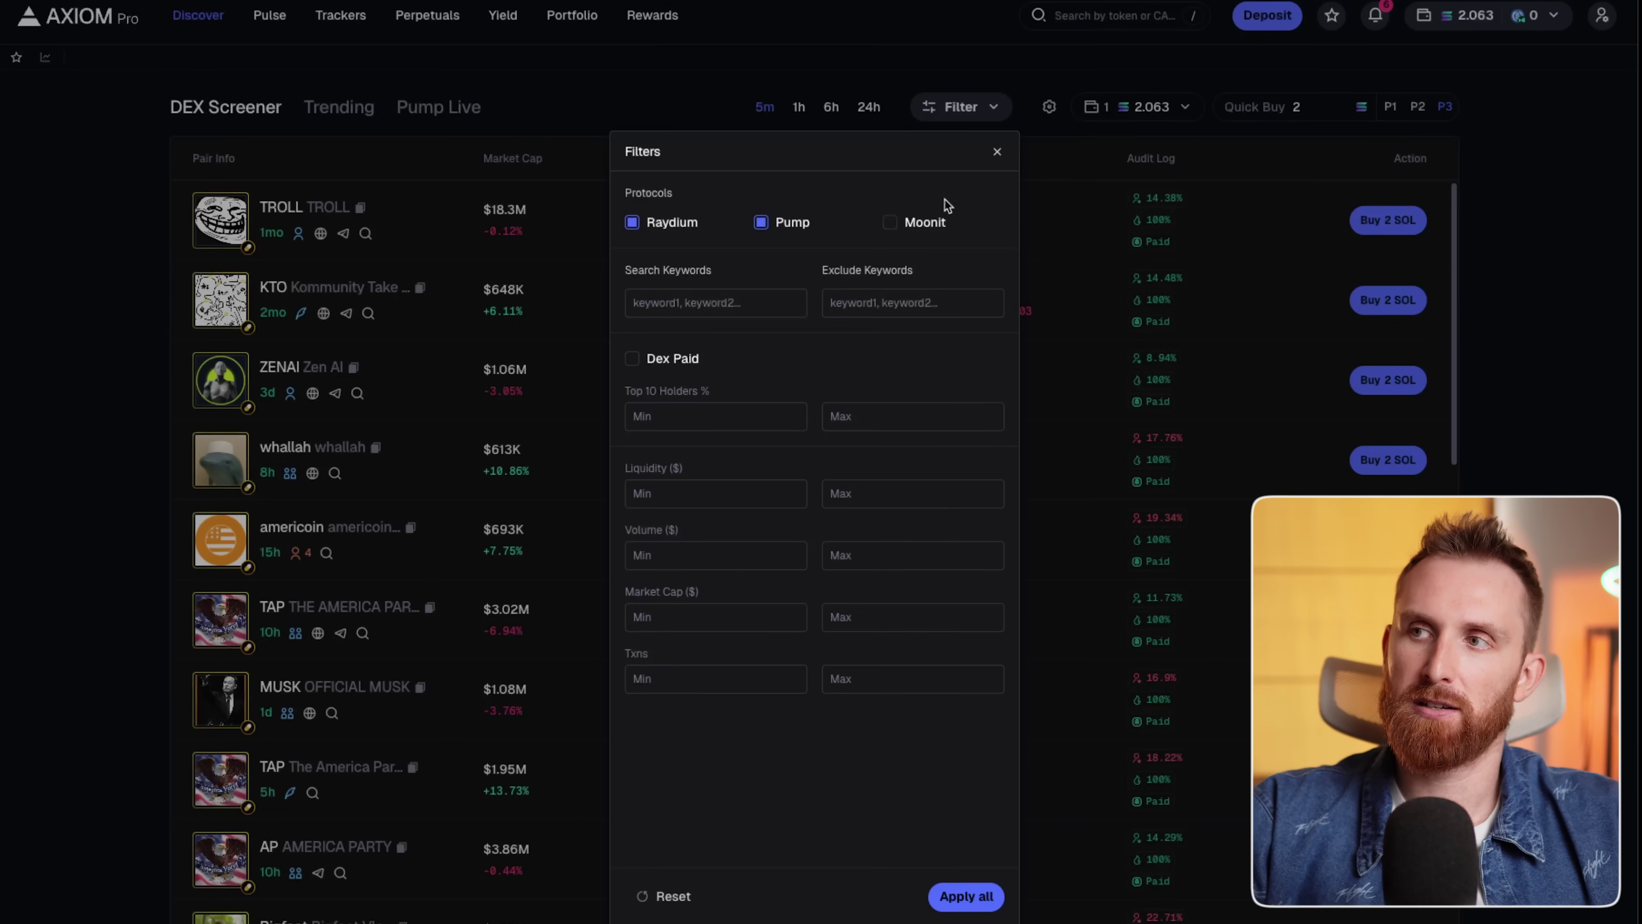
pyautogui.click(770, 224)
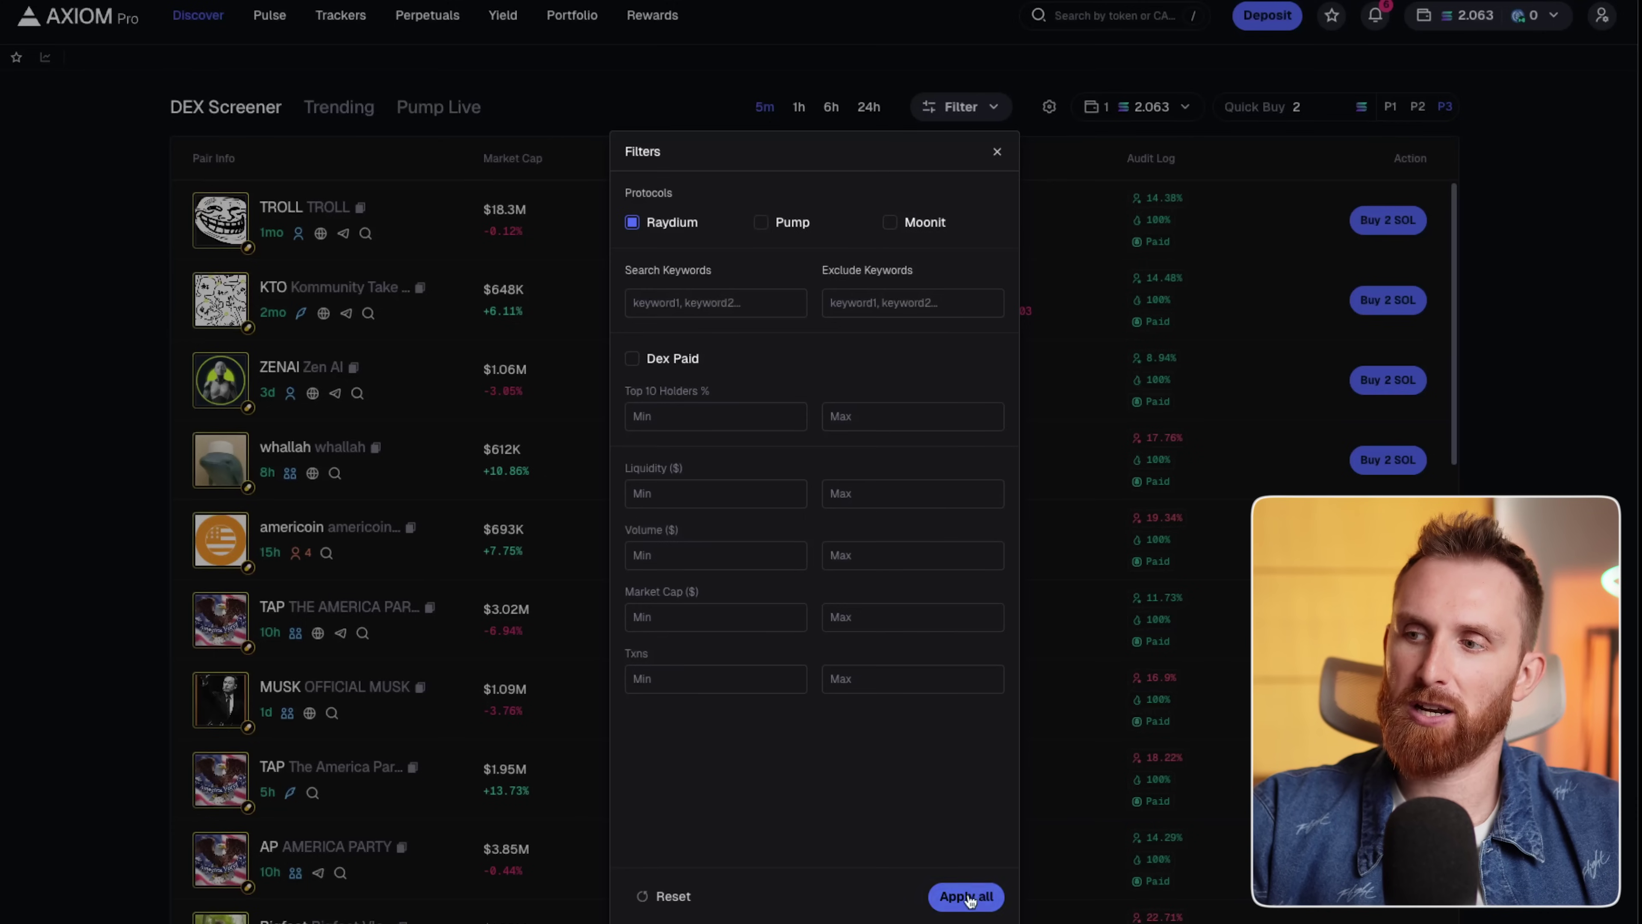
pyautogui.click(970, 896)
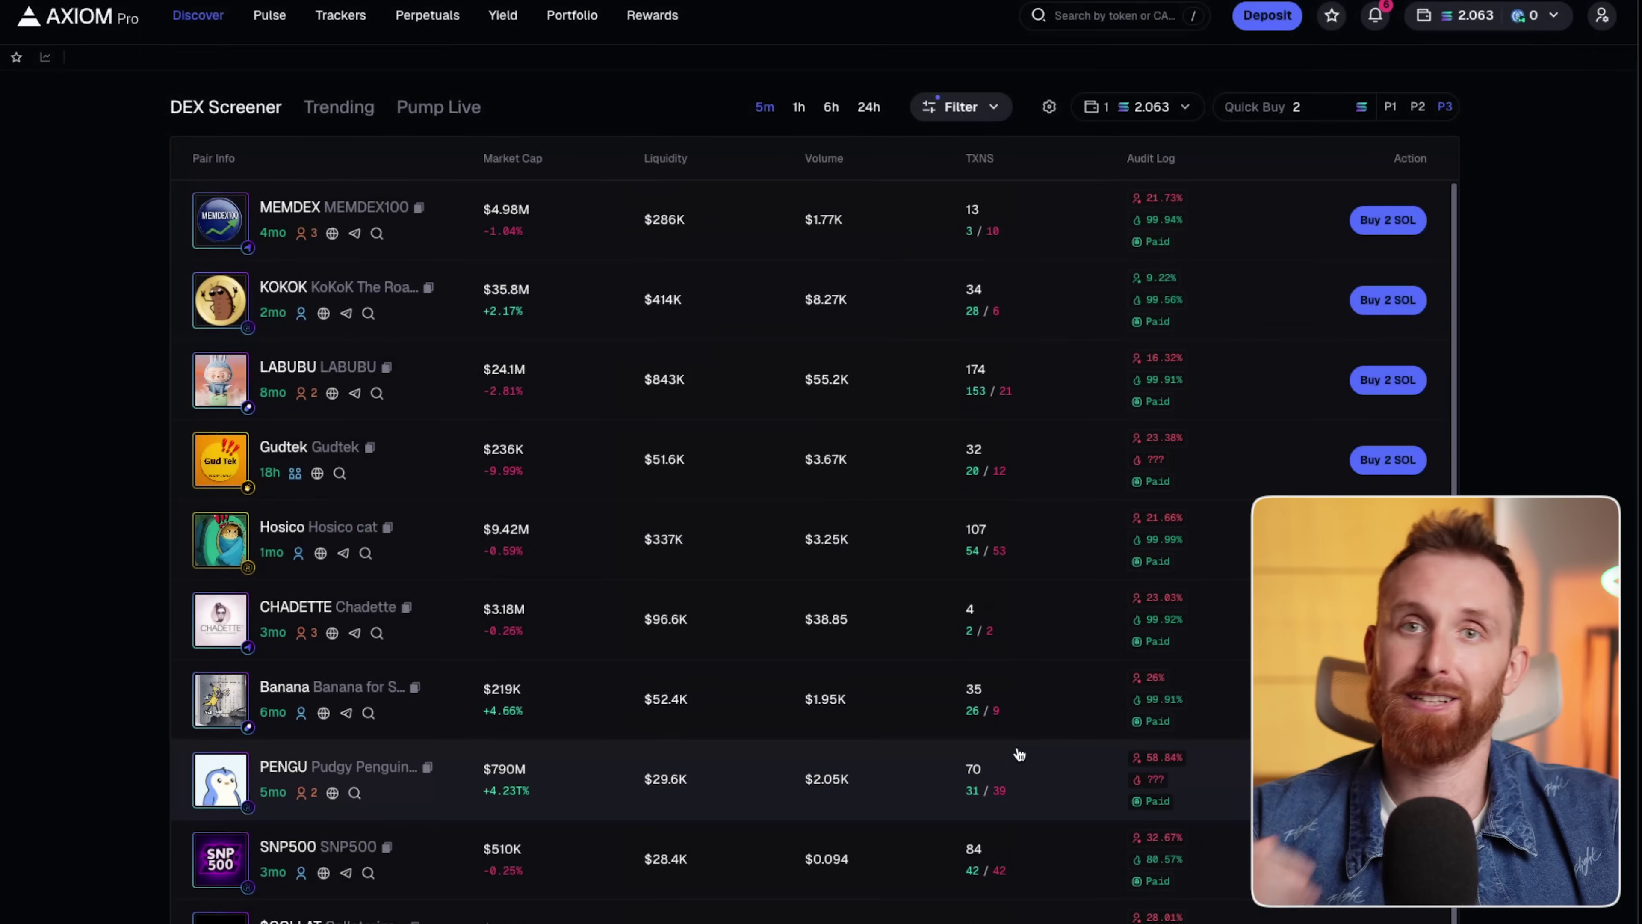
# Re-include Pump and Moonit in the filters and close the Filters dialog.
pyautogui.click(990, 110)
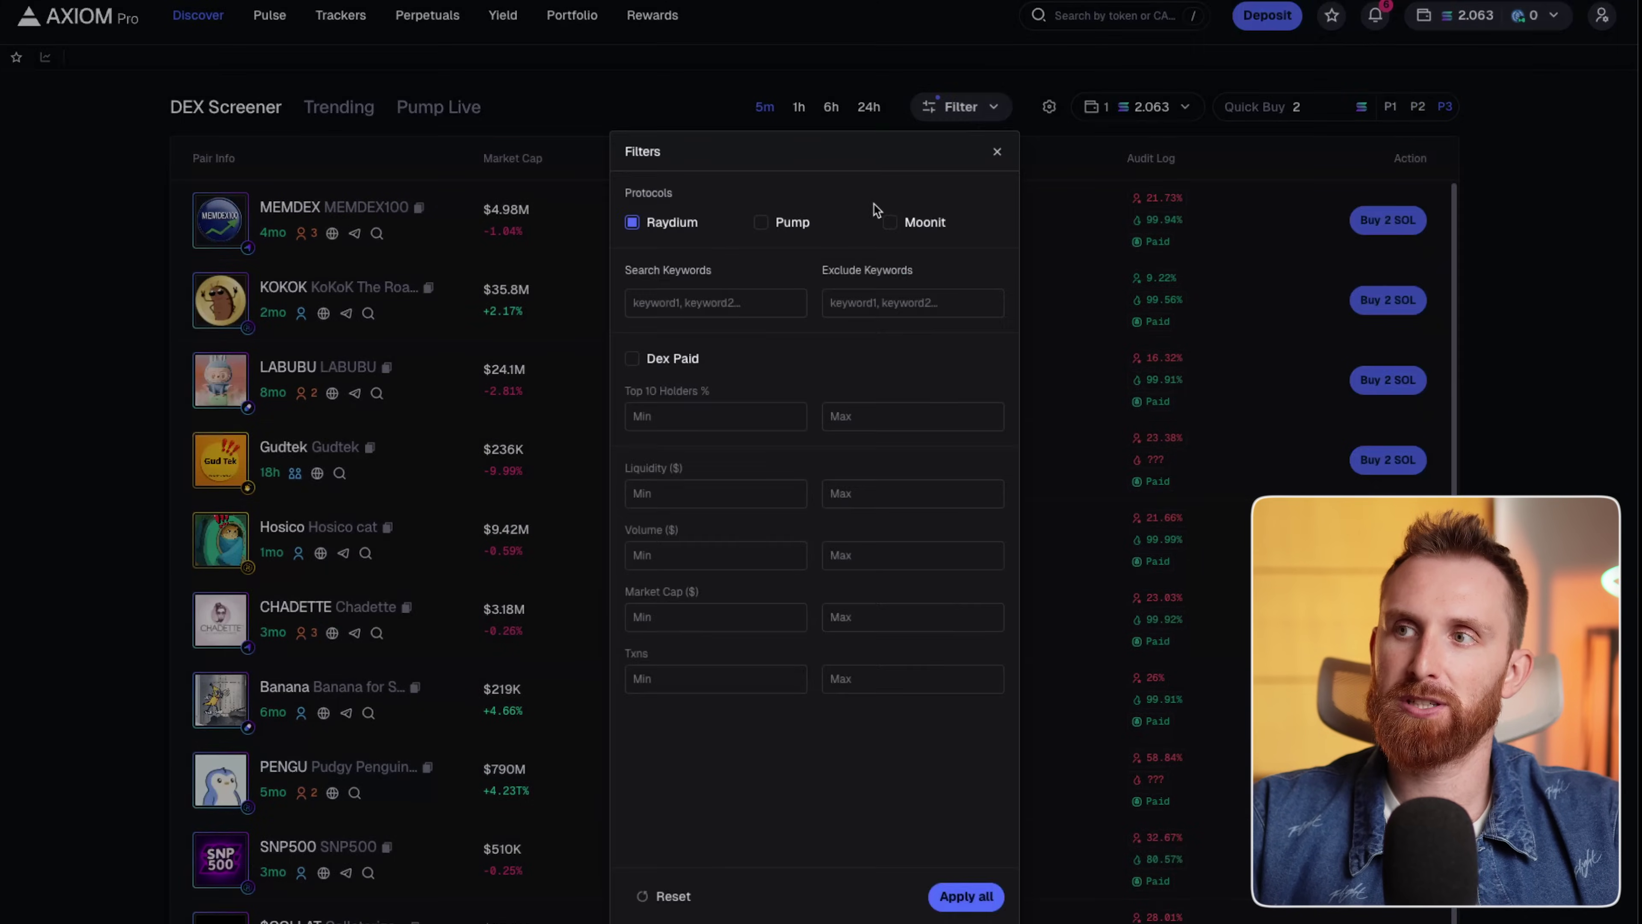
pyautogui.click(761, 222)
pyautogui.click(891, 224)
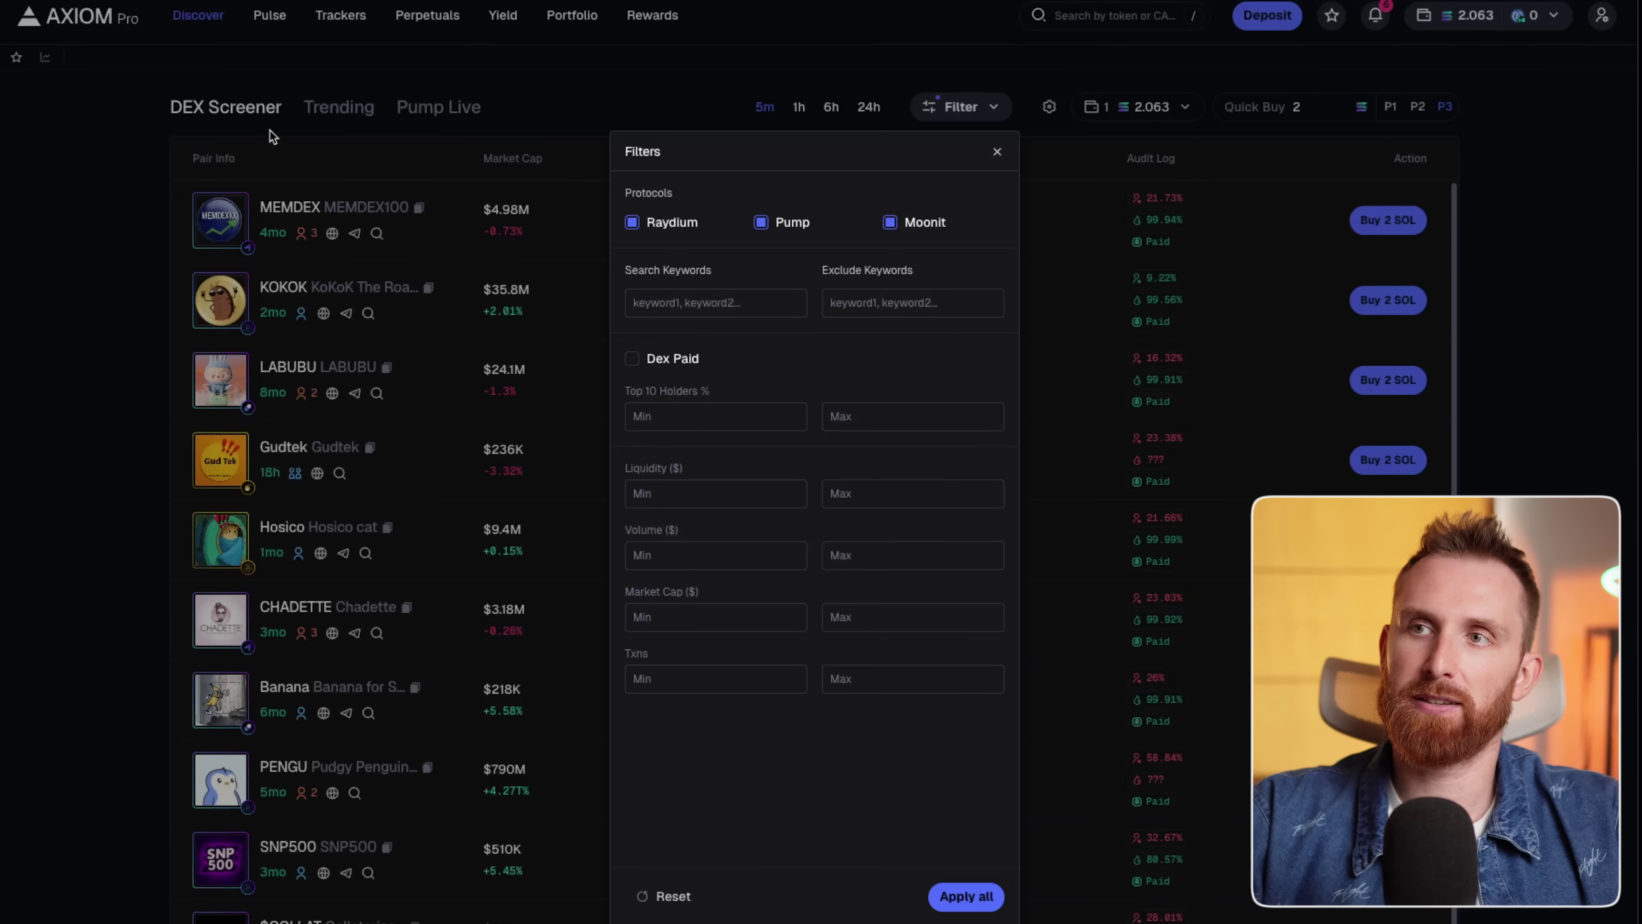
pyautogui.click(997, 152)
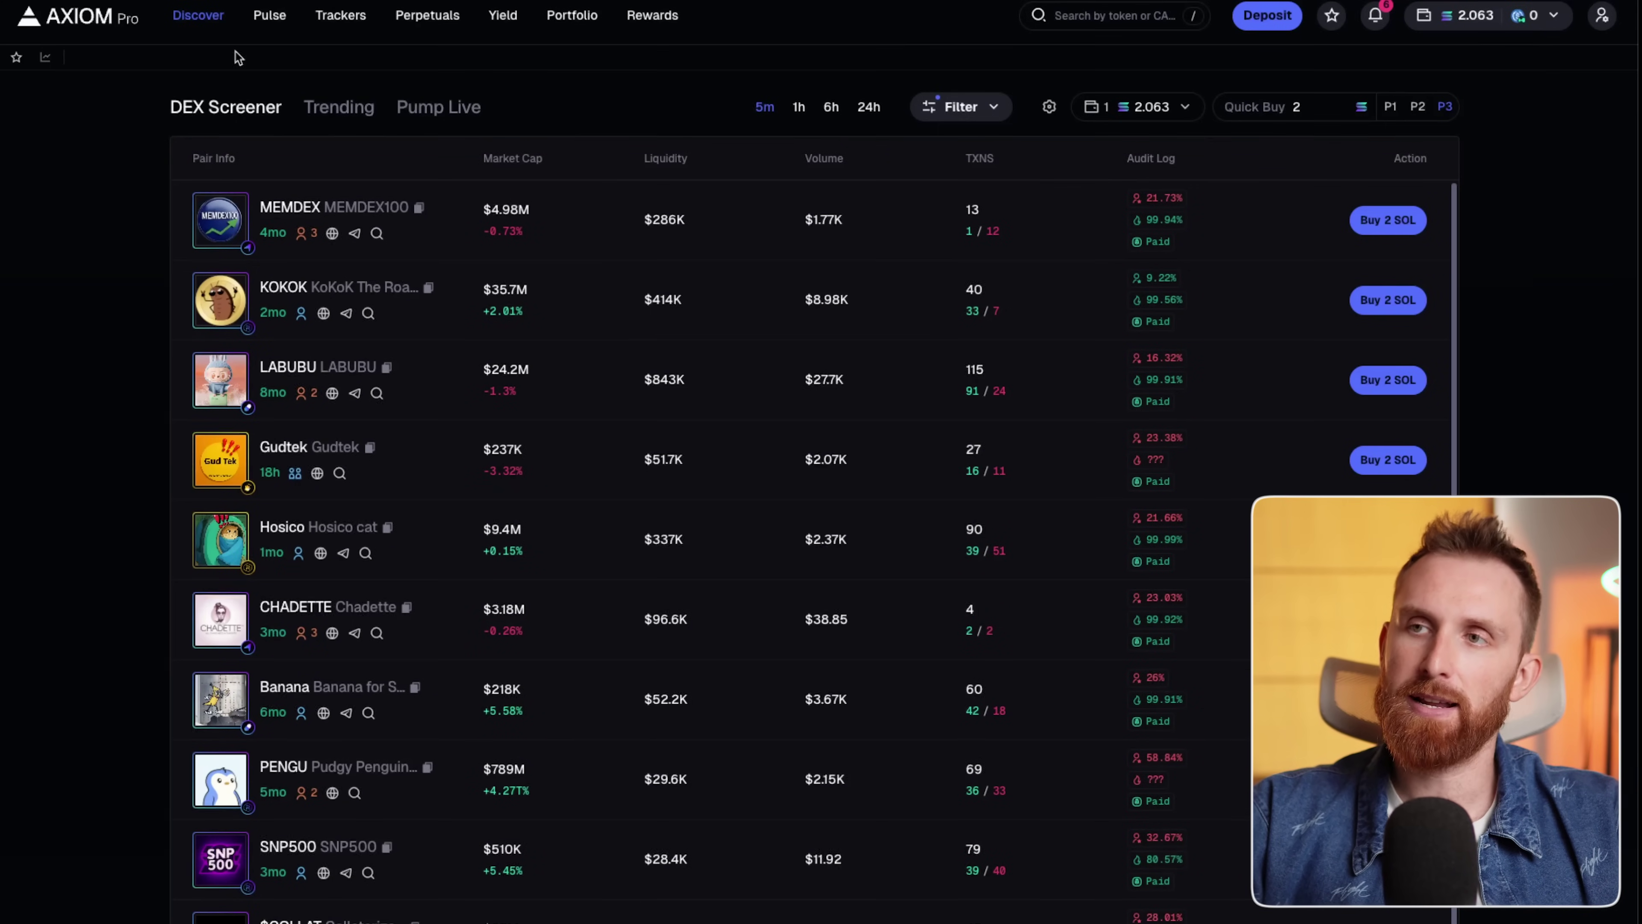
# Browse Trending tokens at the 30m and 1m timeframes, then view the Pump Live grid.
pyautogui.click(337, 114)
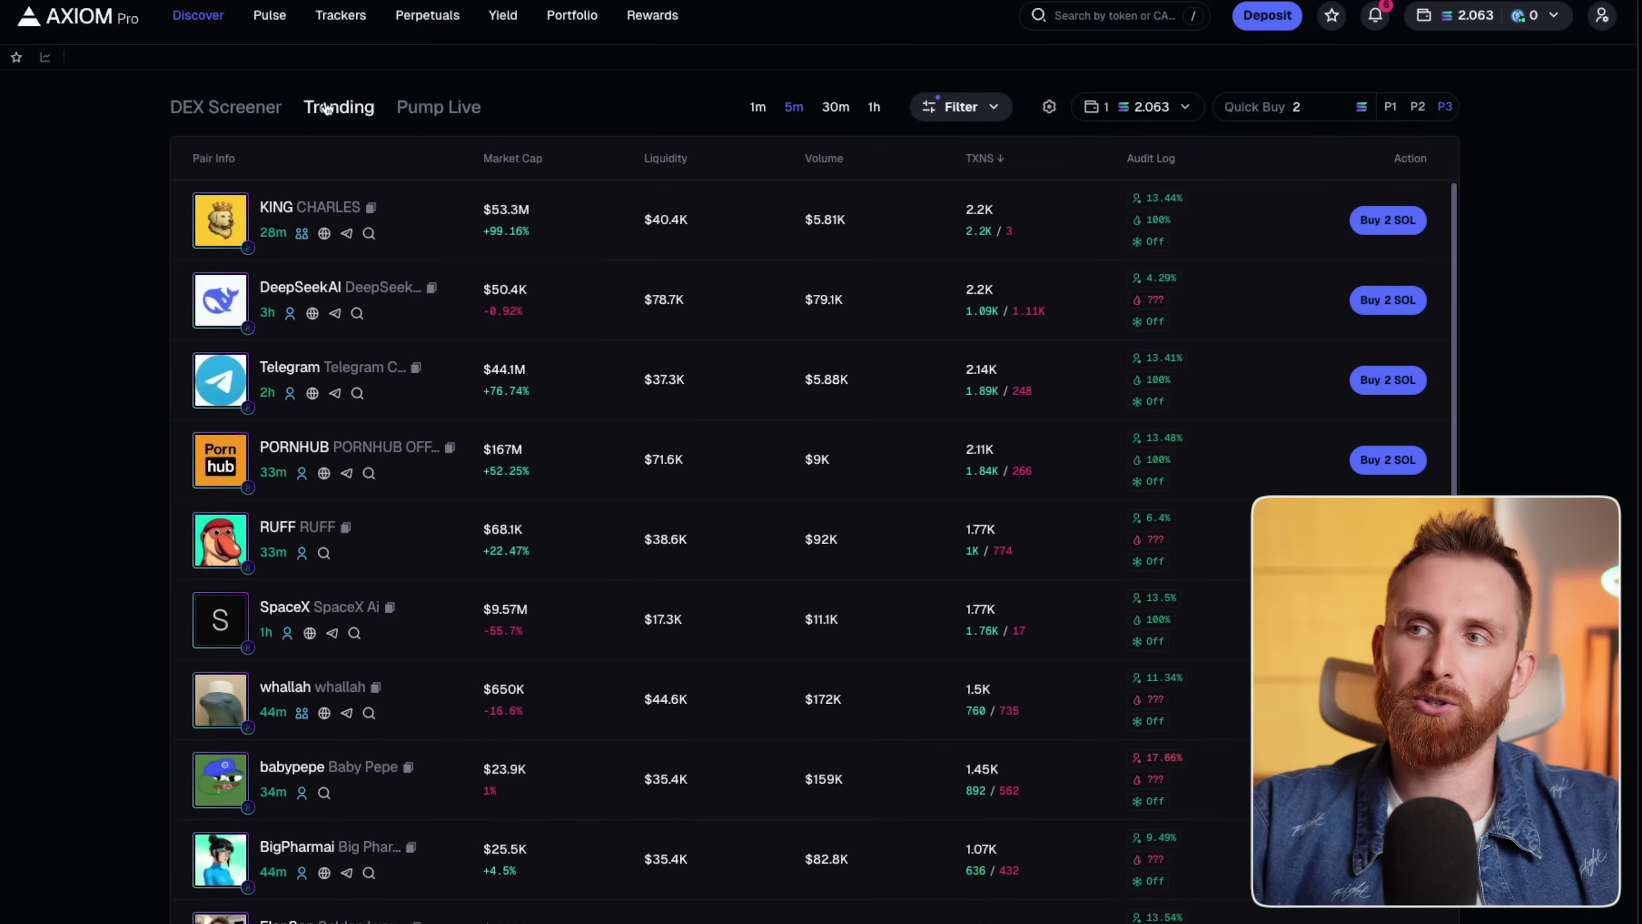
pyautogui.click(758, 107)
pyautogui.click(794, 107)
pyautogui.click(836, 110)
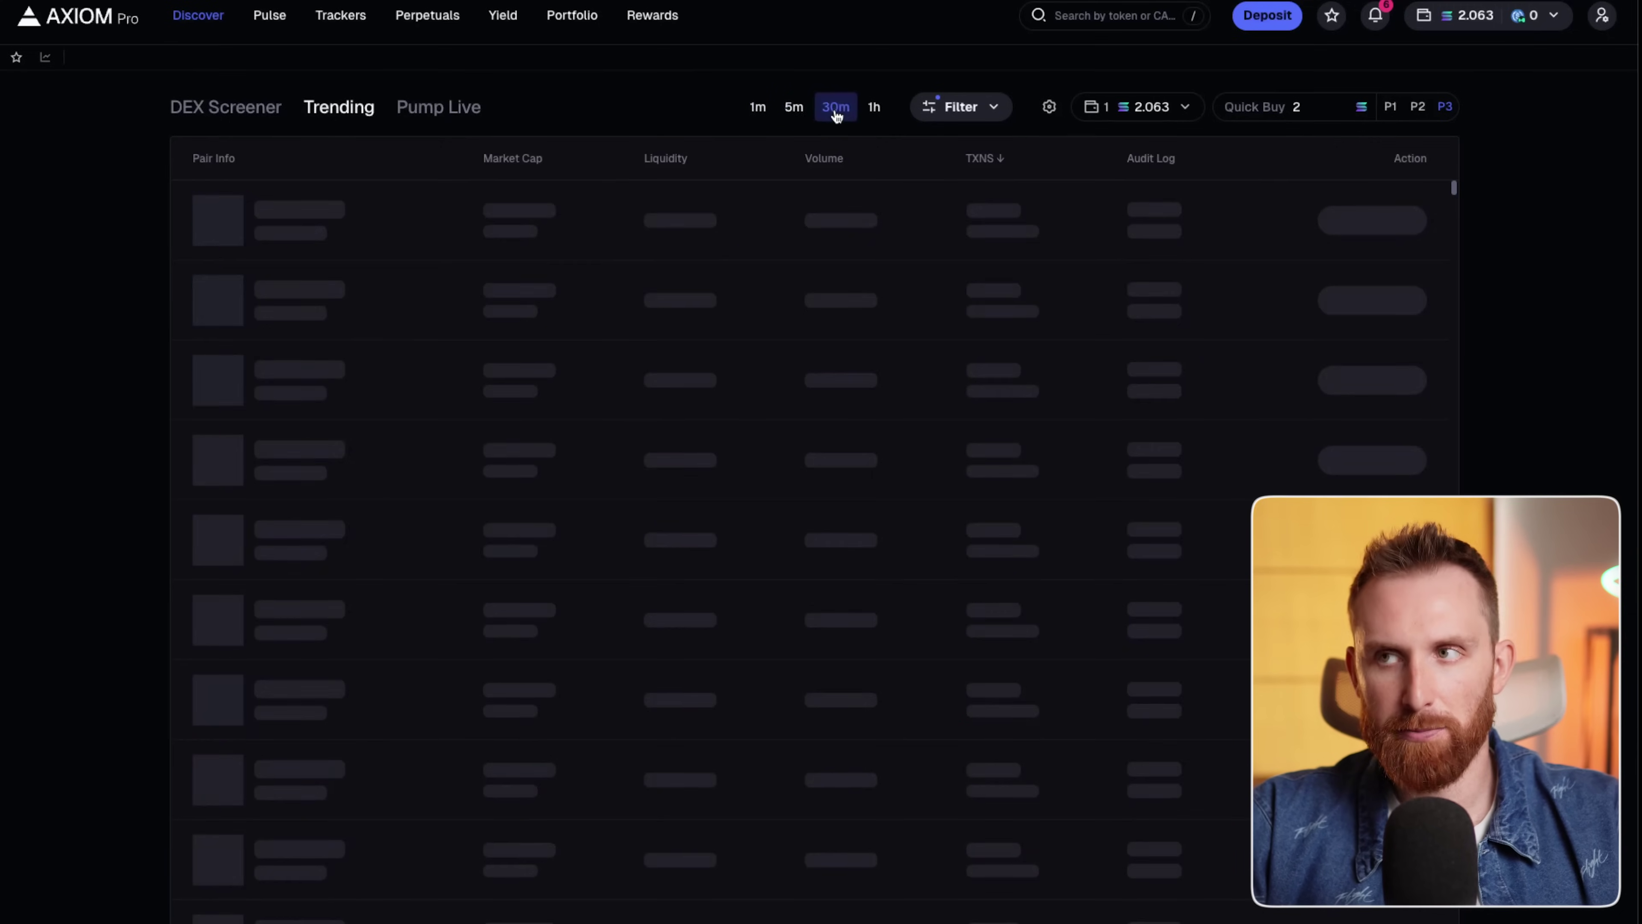
pyautogui.click(758, 107)
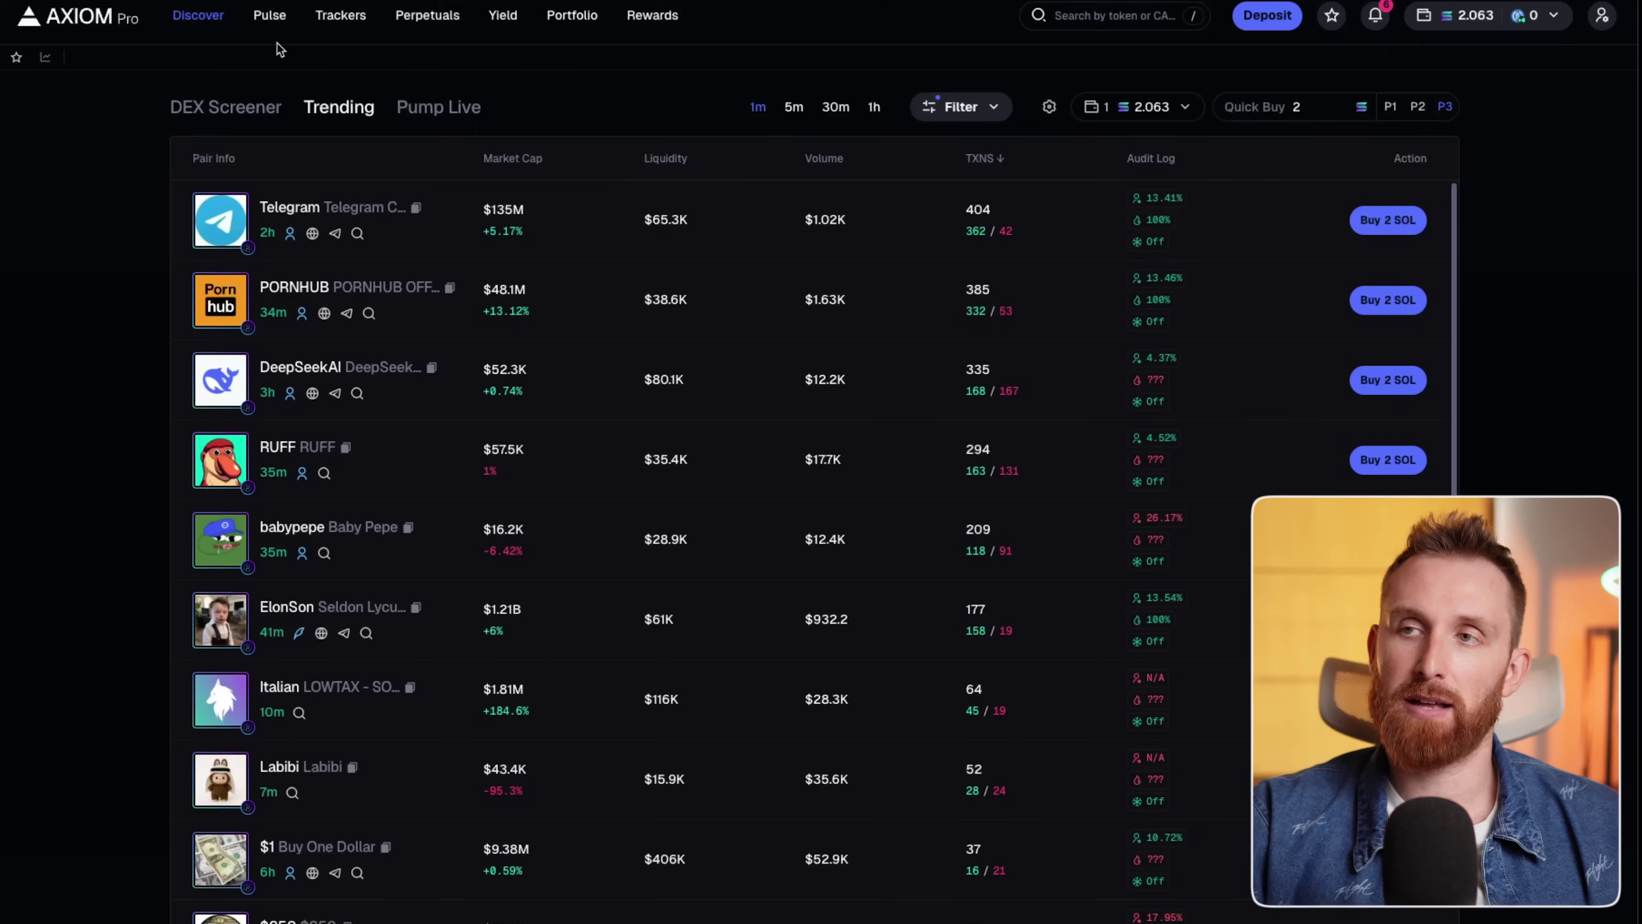
pyautogui.click(450, 111)
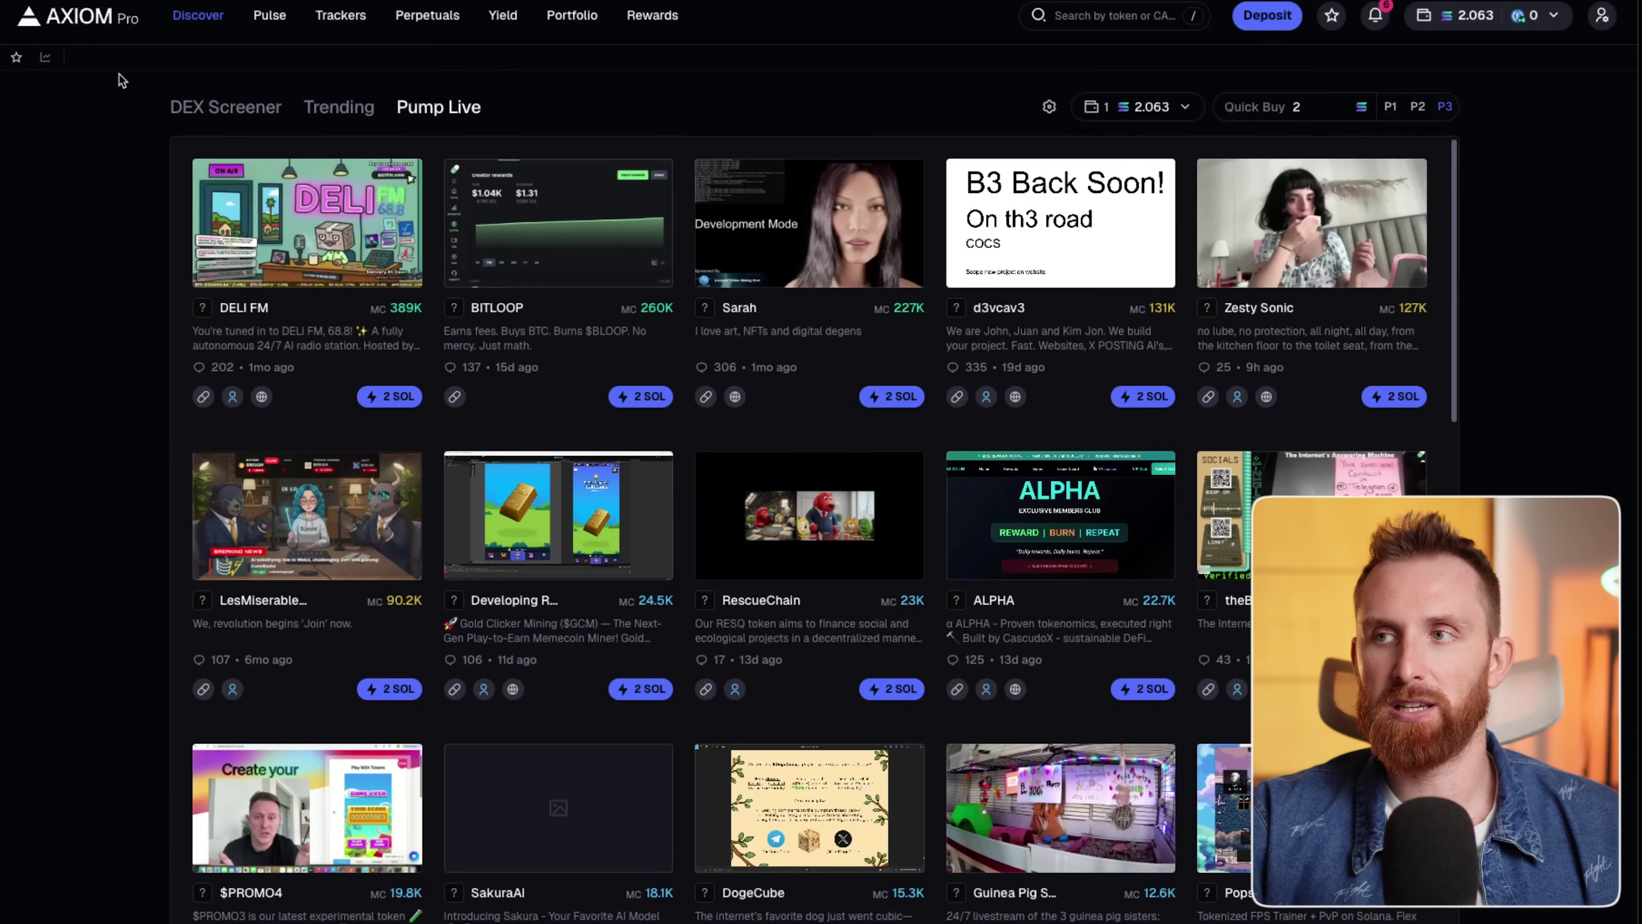
pyautogui.moveTo(956, 918)
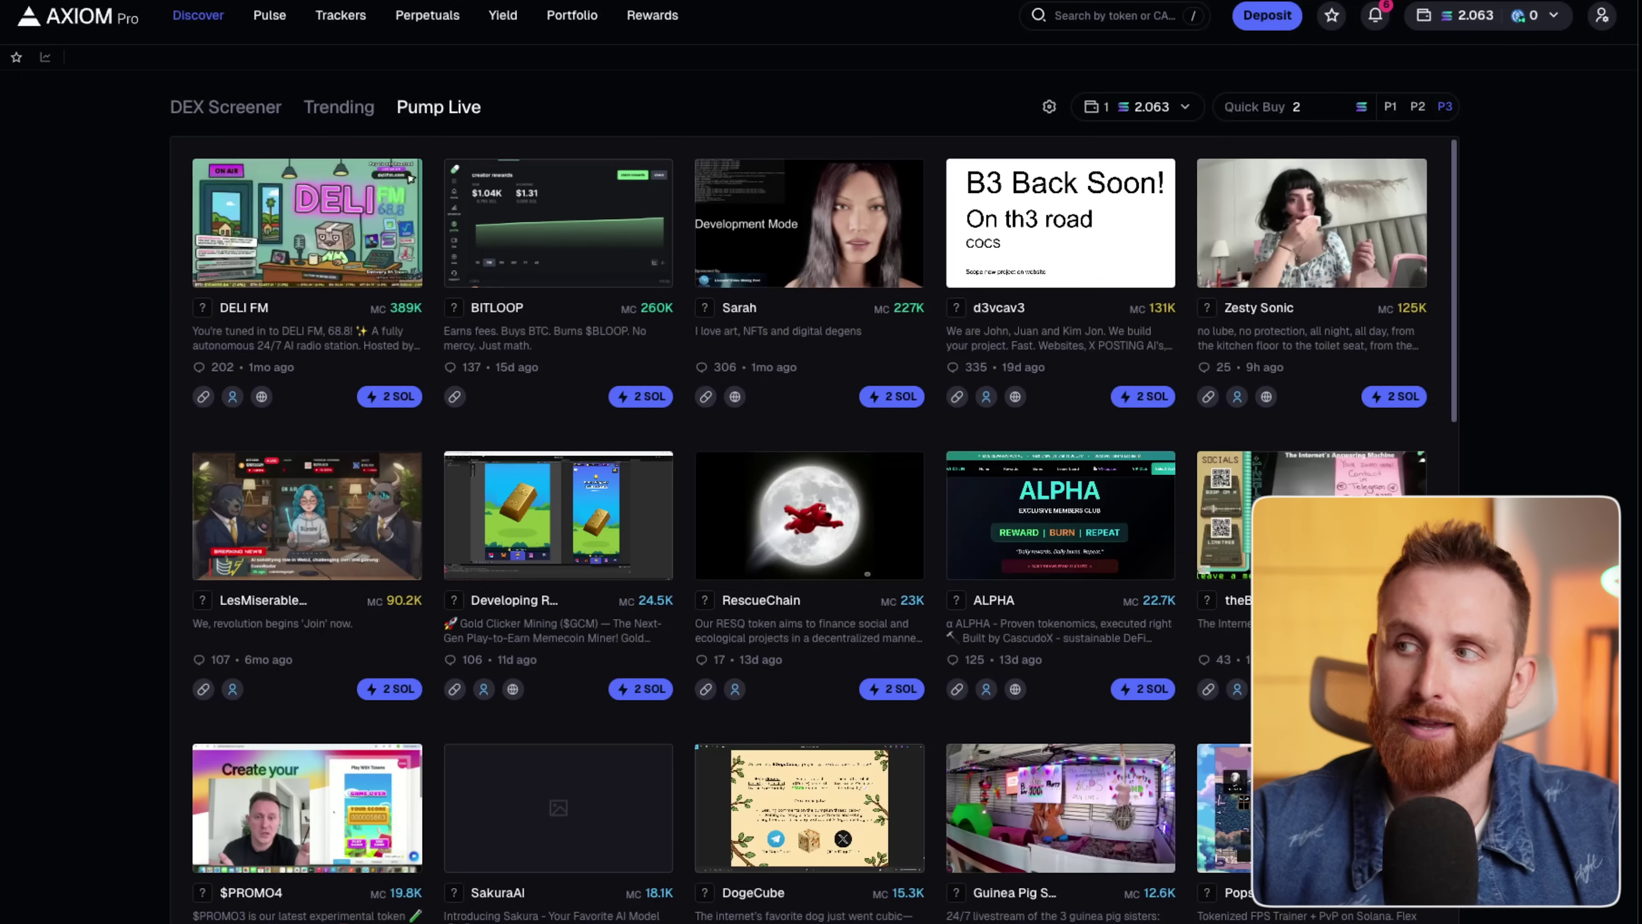
# Go to Pulse and look over the New Pairs, Final Stretch and Migrated columns.
pyautogui.click(271, 19)
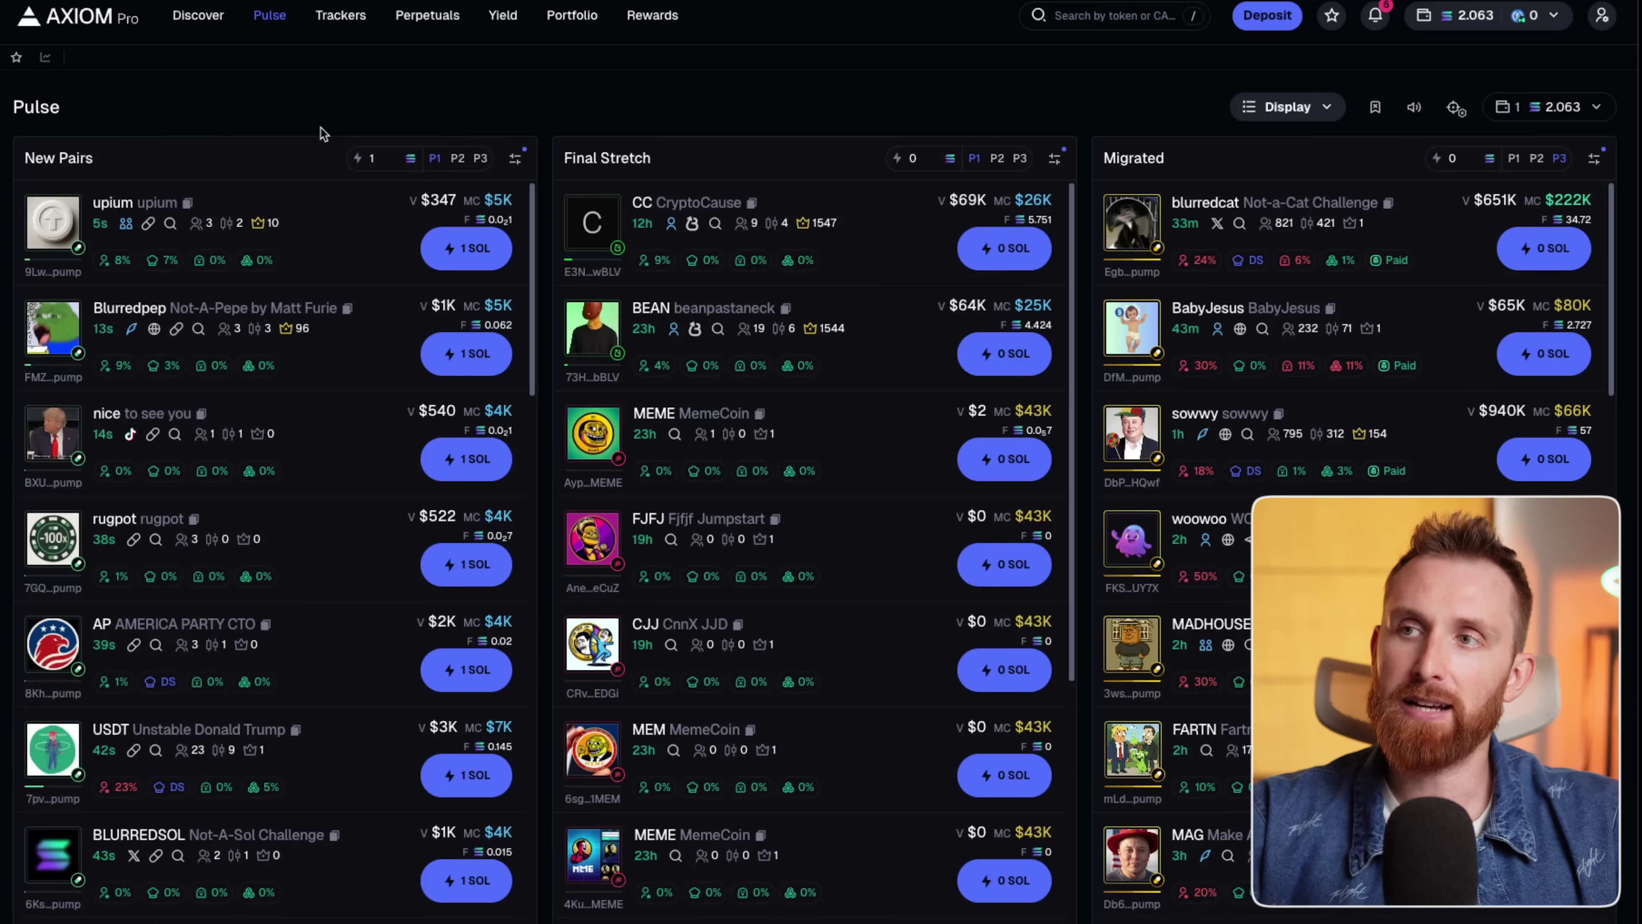
pyautogui.moveTo(645, 159); pyautogui.dragTo(563, 159)
pyautogui.click(759, 103)
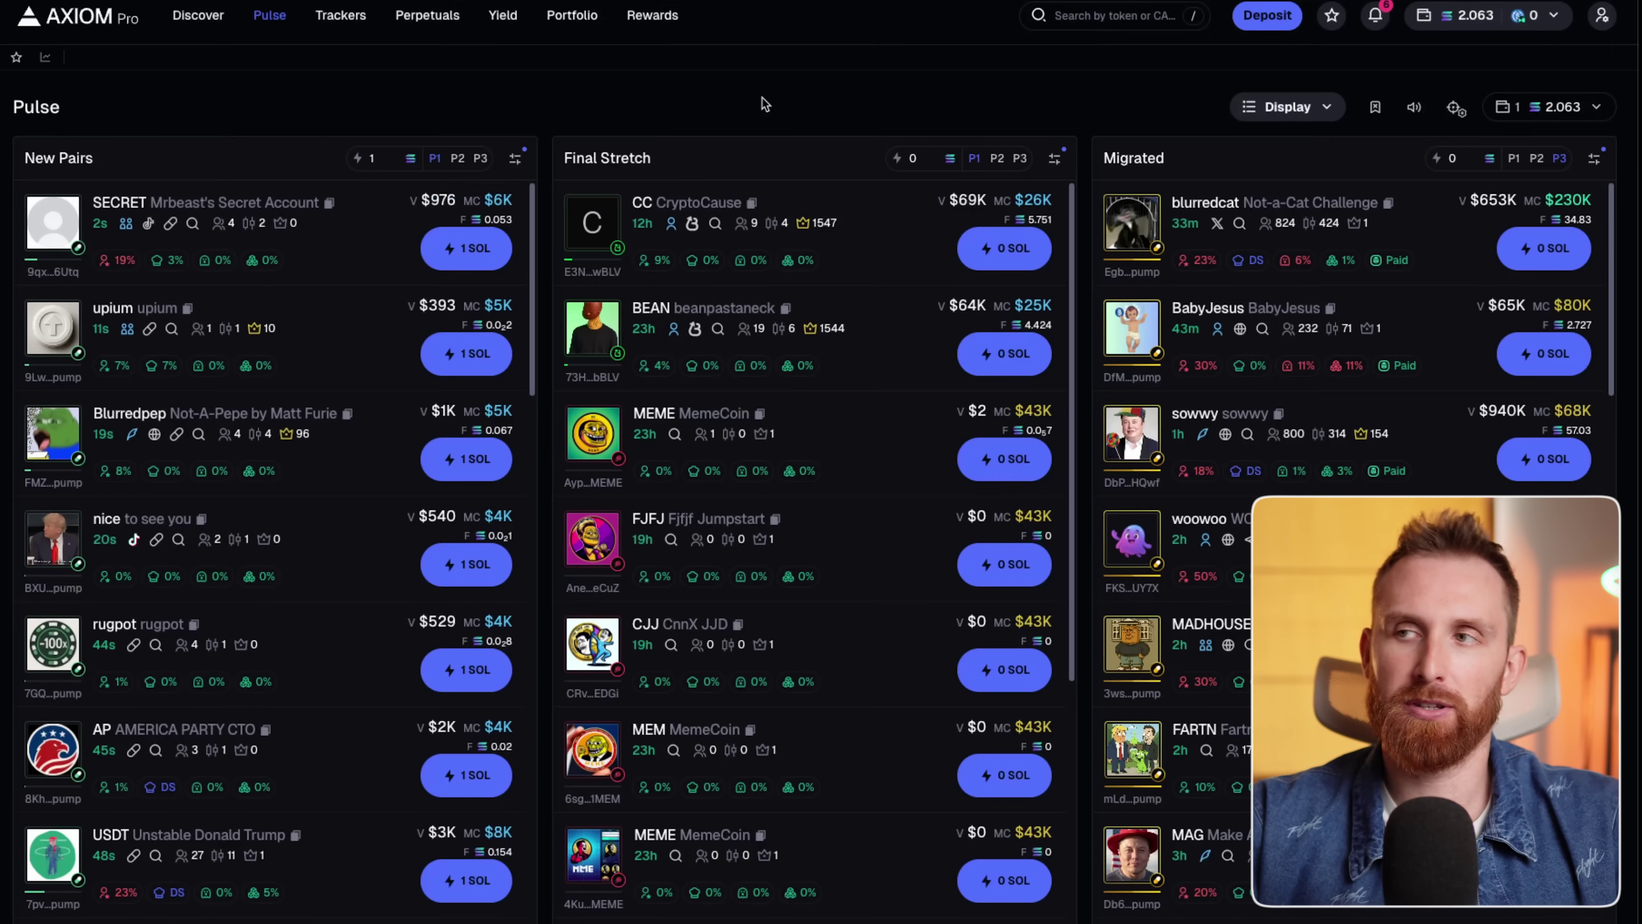
pyautogui.click(910, 113)
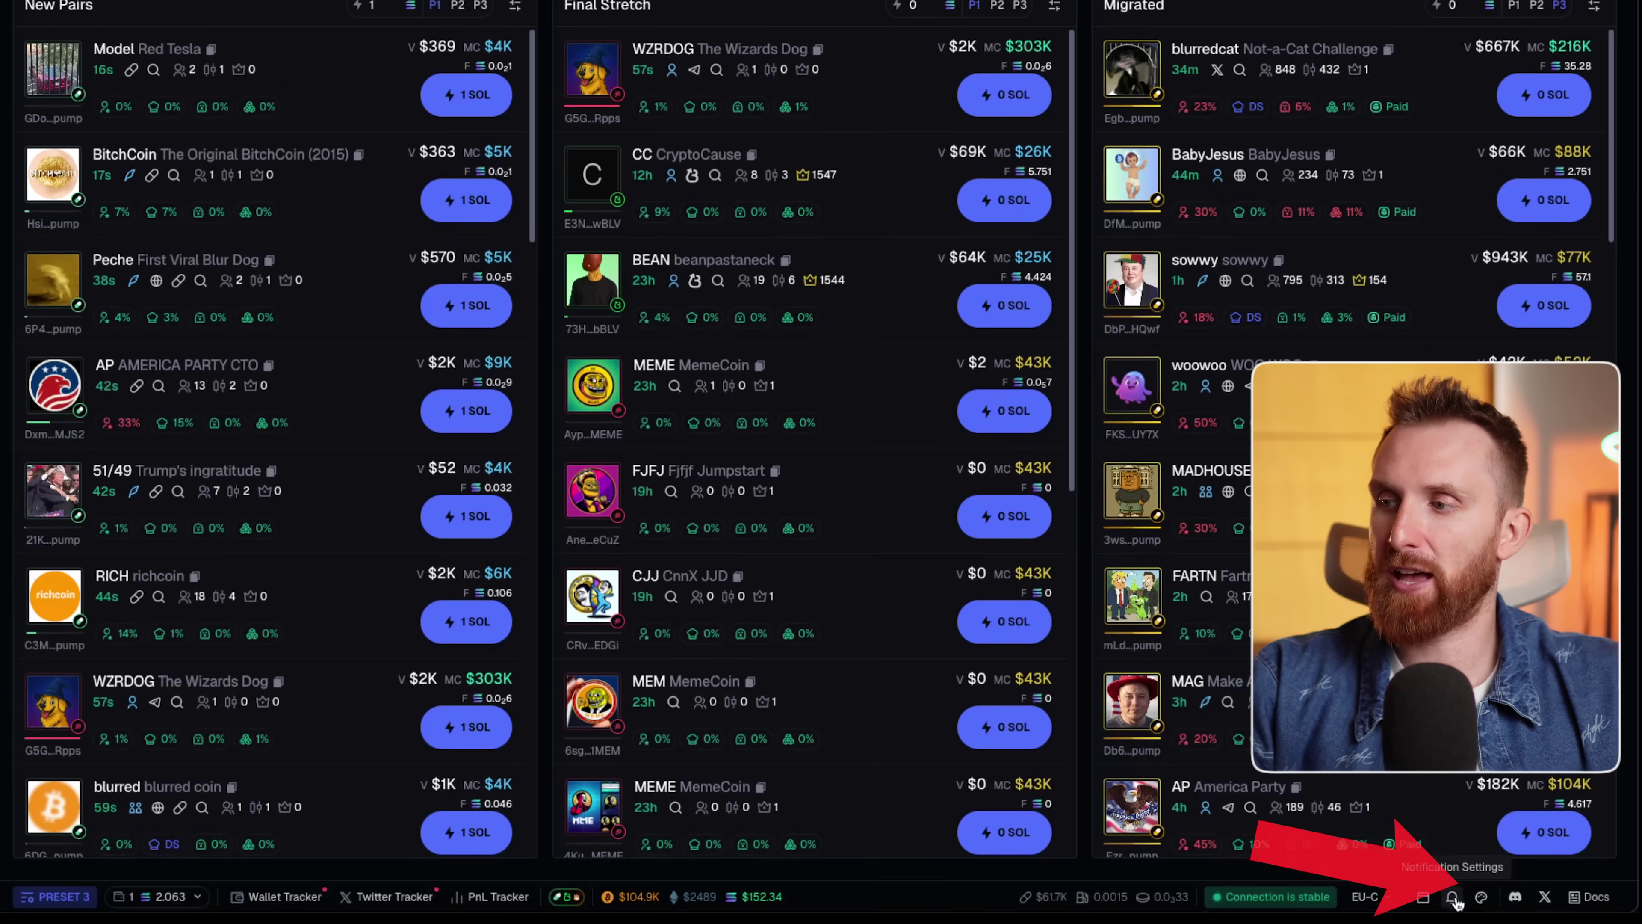
# Preview the Light, Dusk, Crimson and Astro themes, keep Dark, then open Display settings.
pyautogui.click(1480, 900)
pyautogui.click(795, 232)
pyautogui.click(948, 214)
pyautogui.click(947, 317)
pyautogui.click(723, 338)
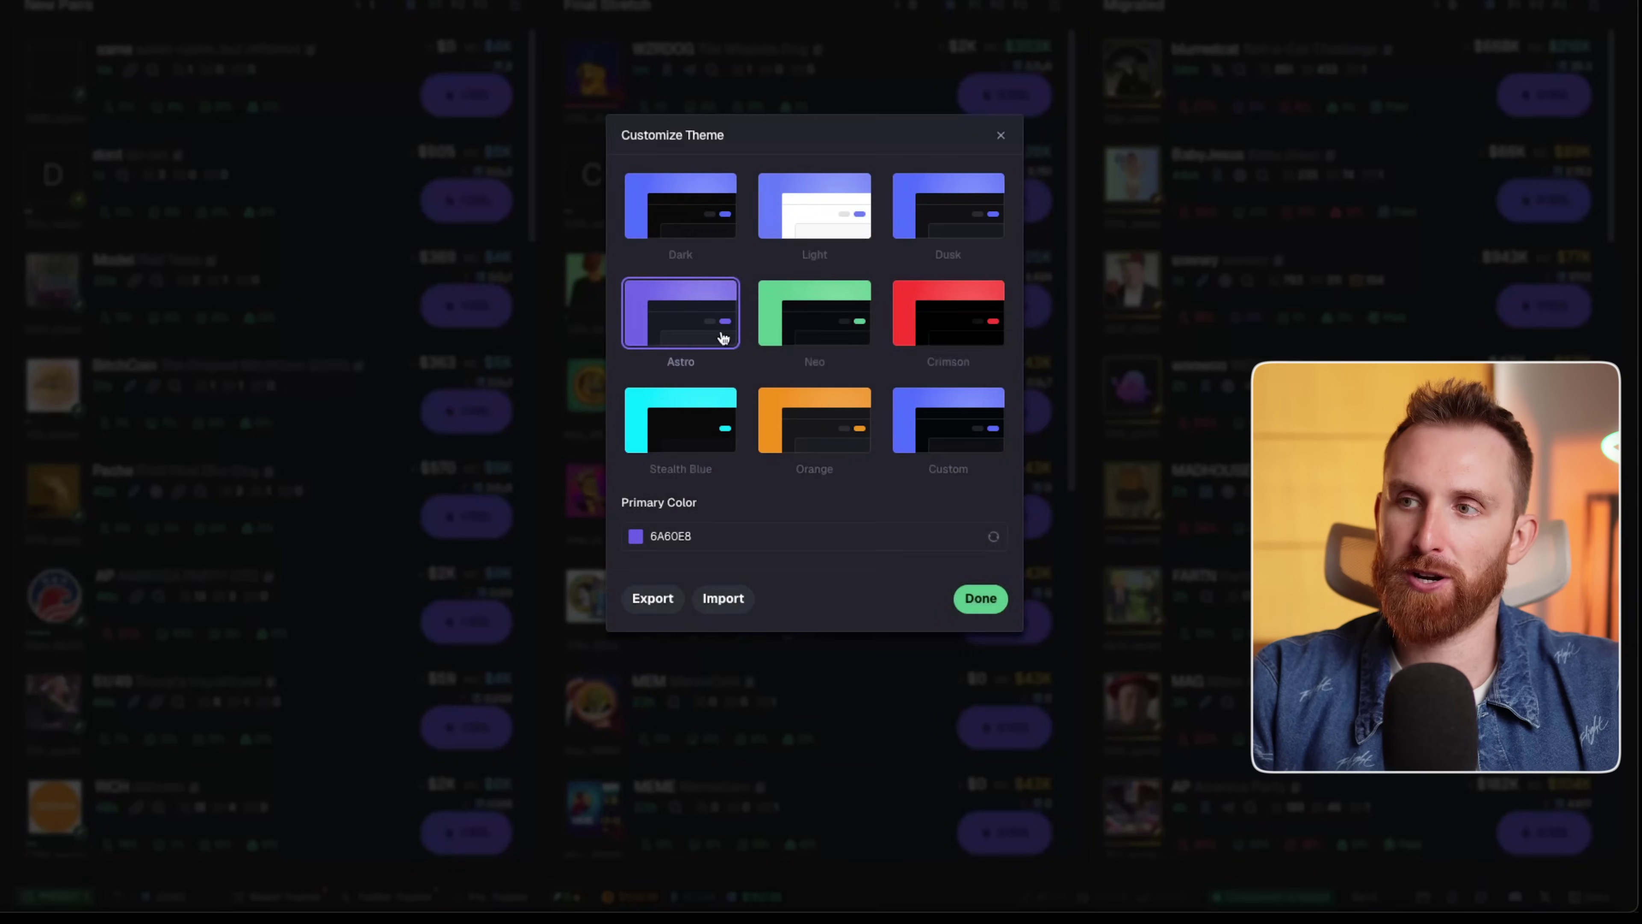
pyautogui.click(716, 249)
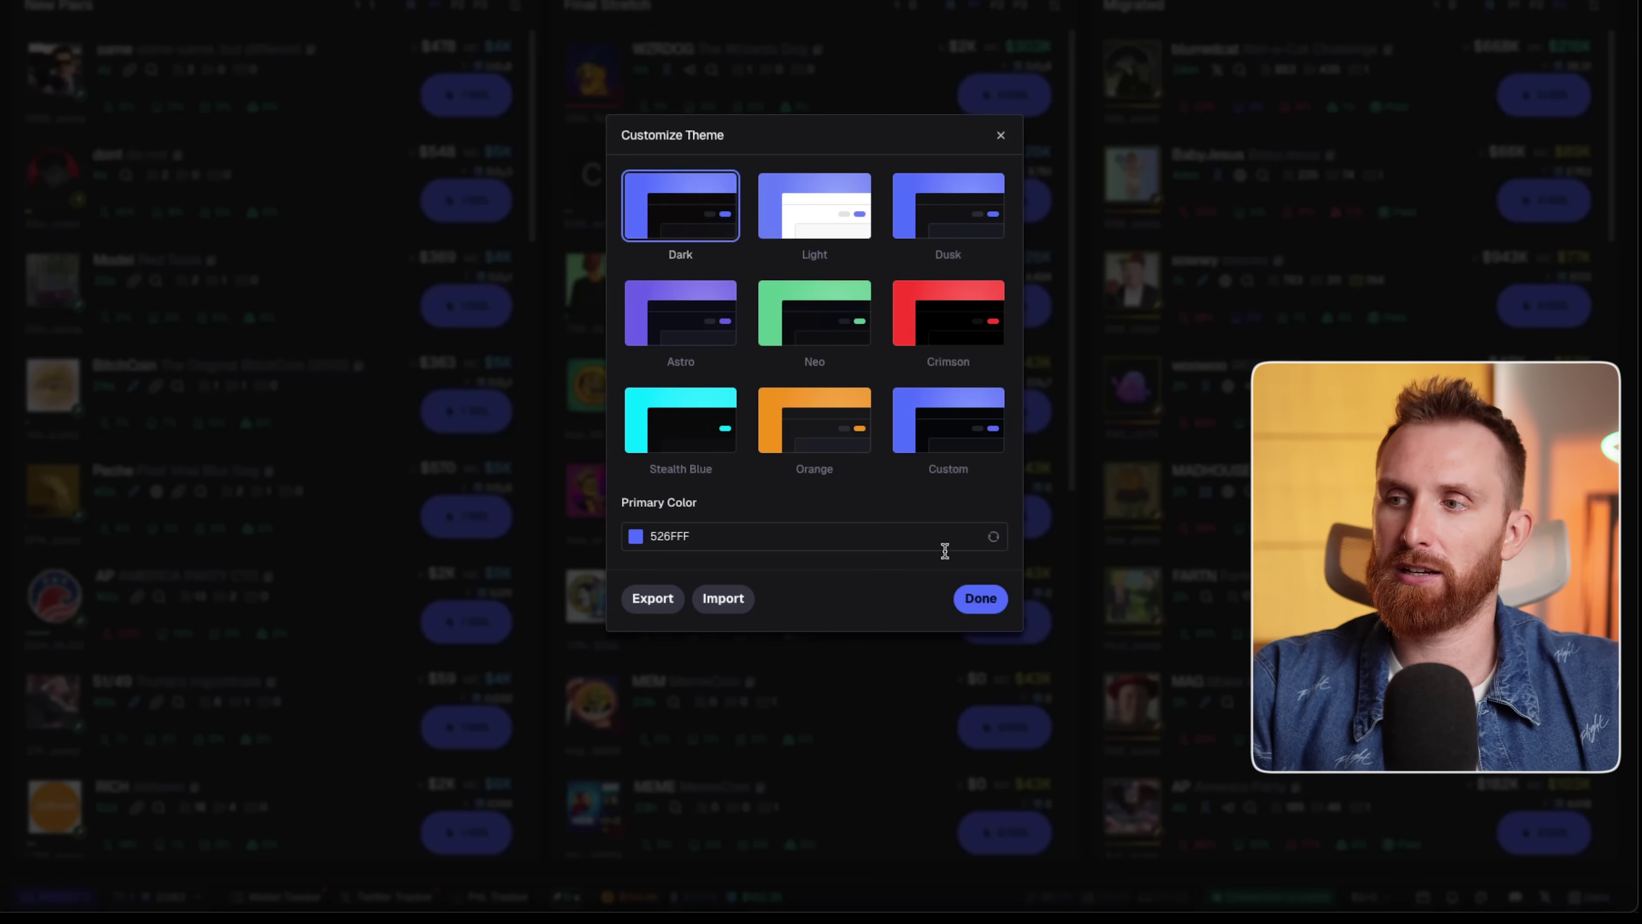
pyautogui.click(981, 598)
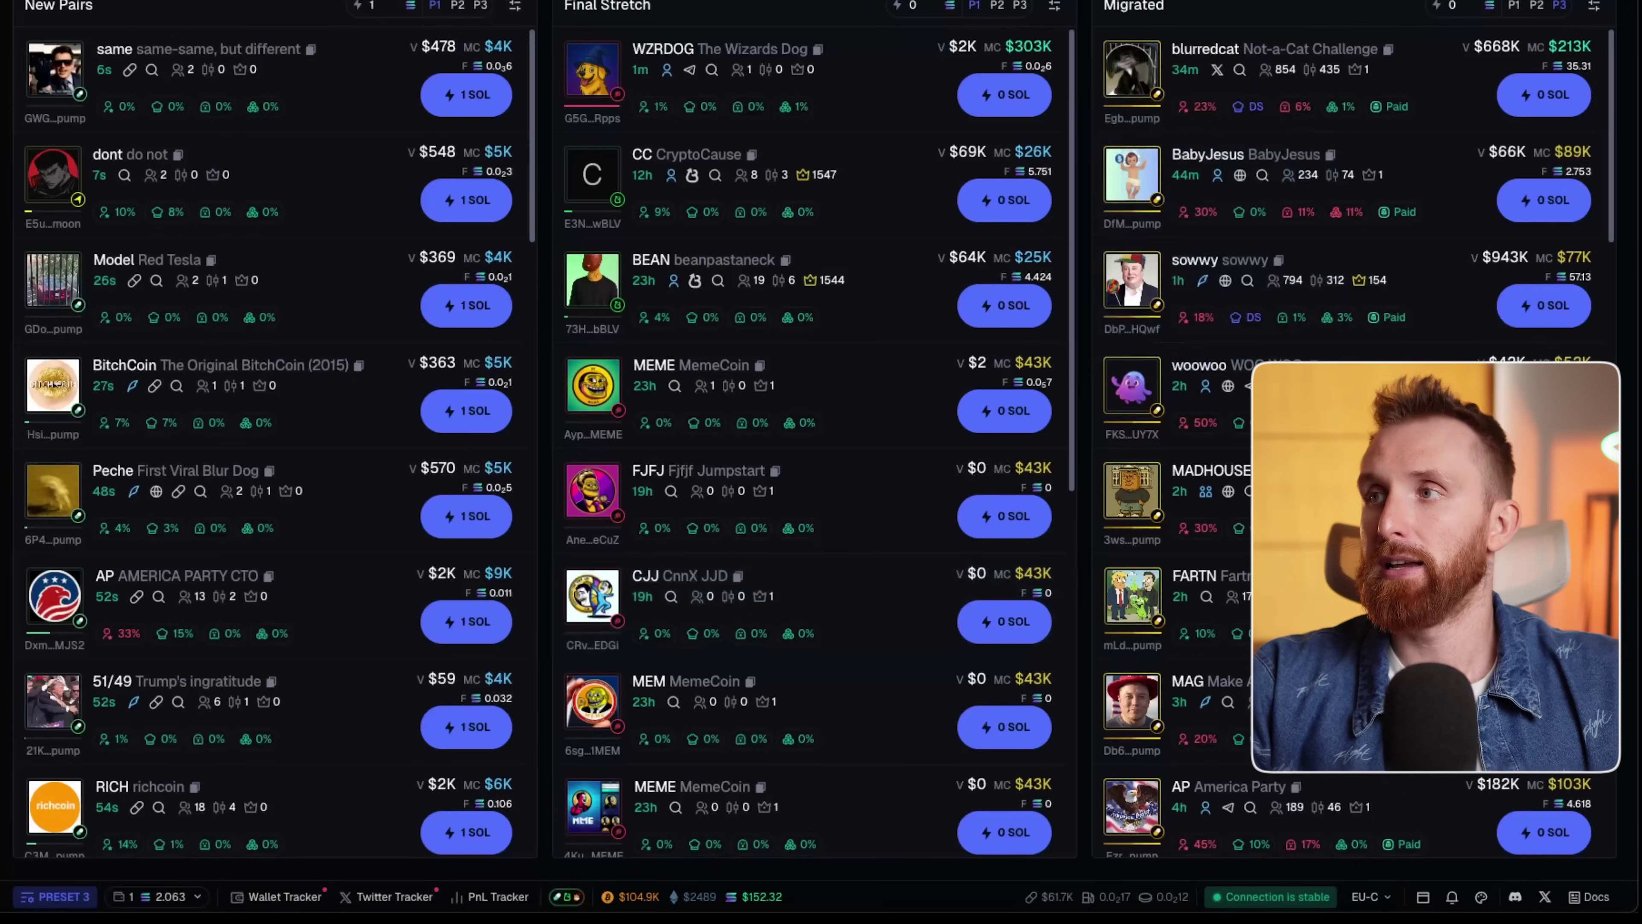
pyautogui.click(1325, 109)
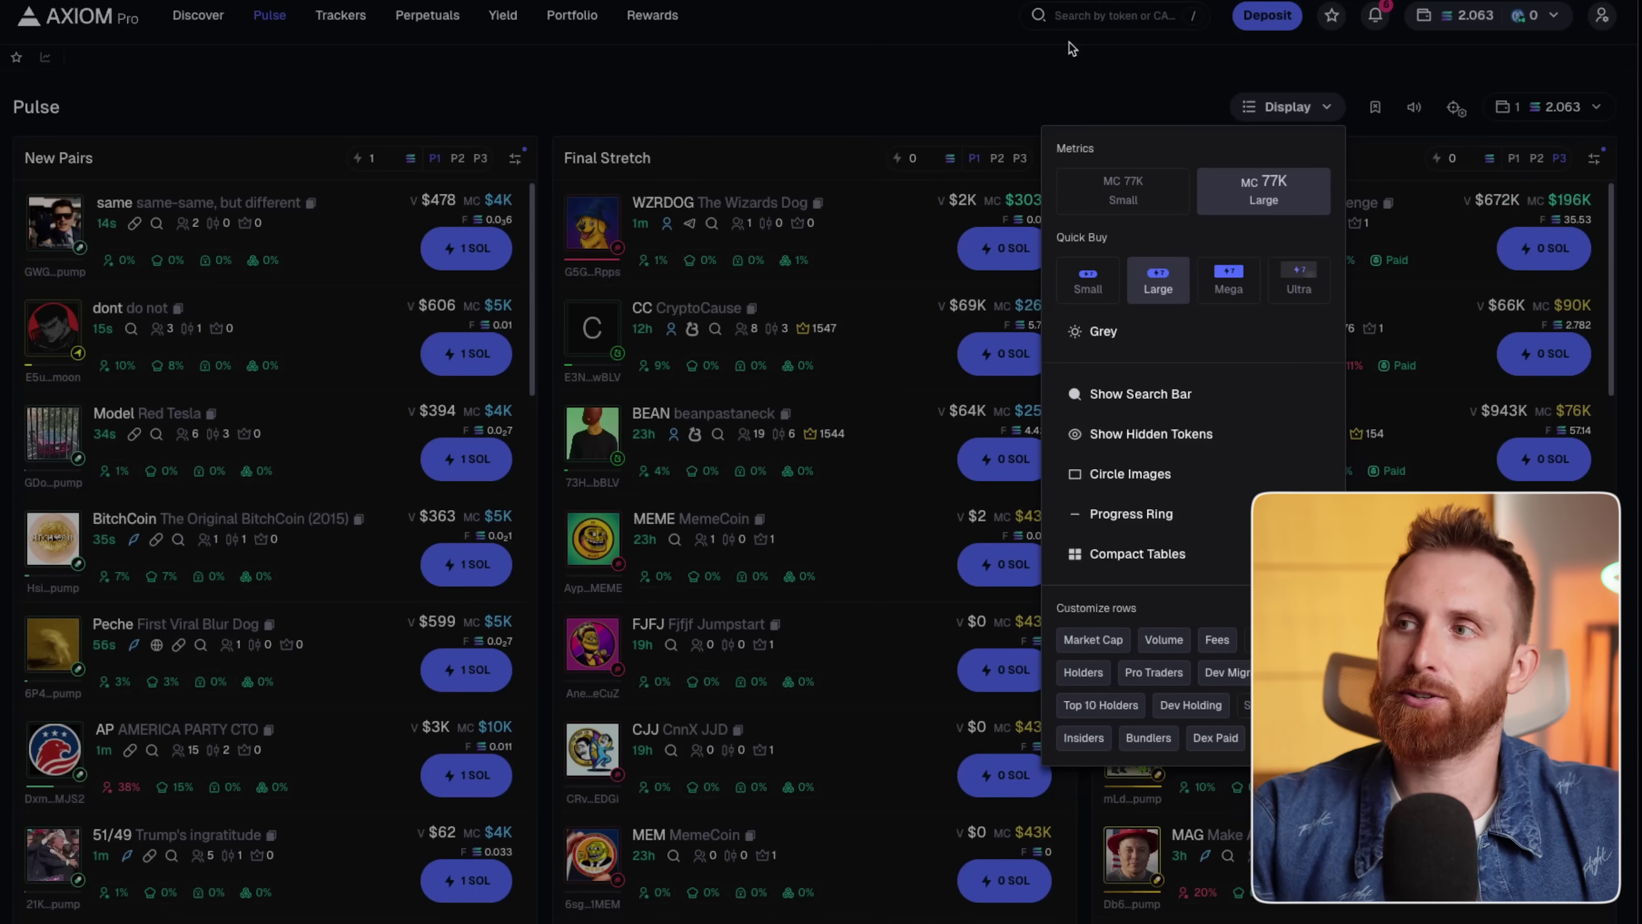
# Try Small metrics in Display settings, then restore the Large metrics size.
pyautogui.click(1162, 193)
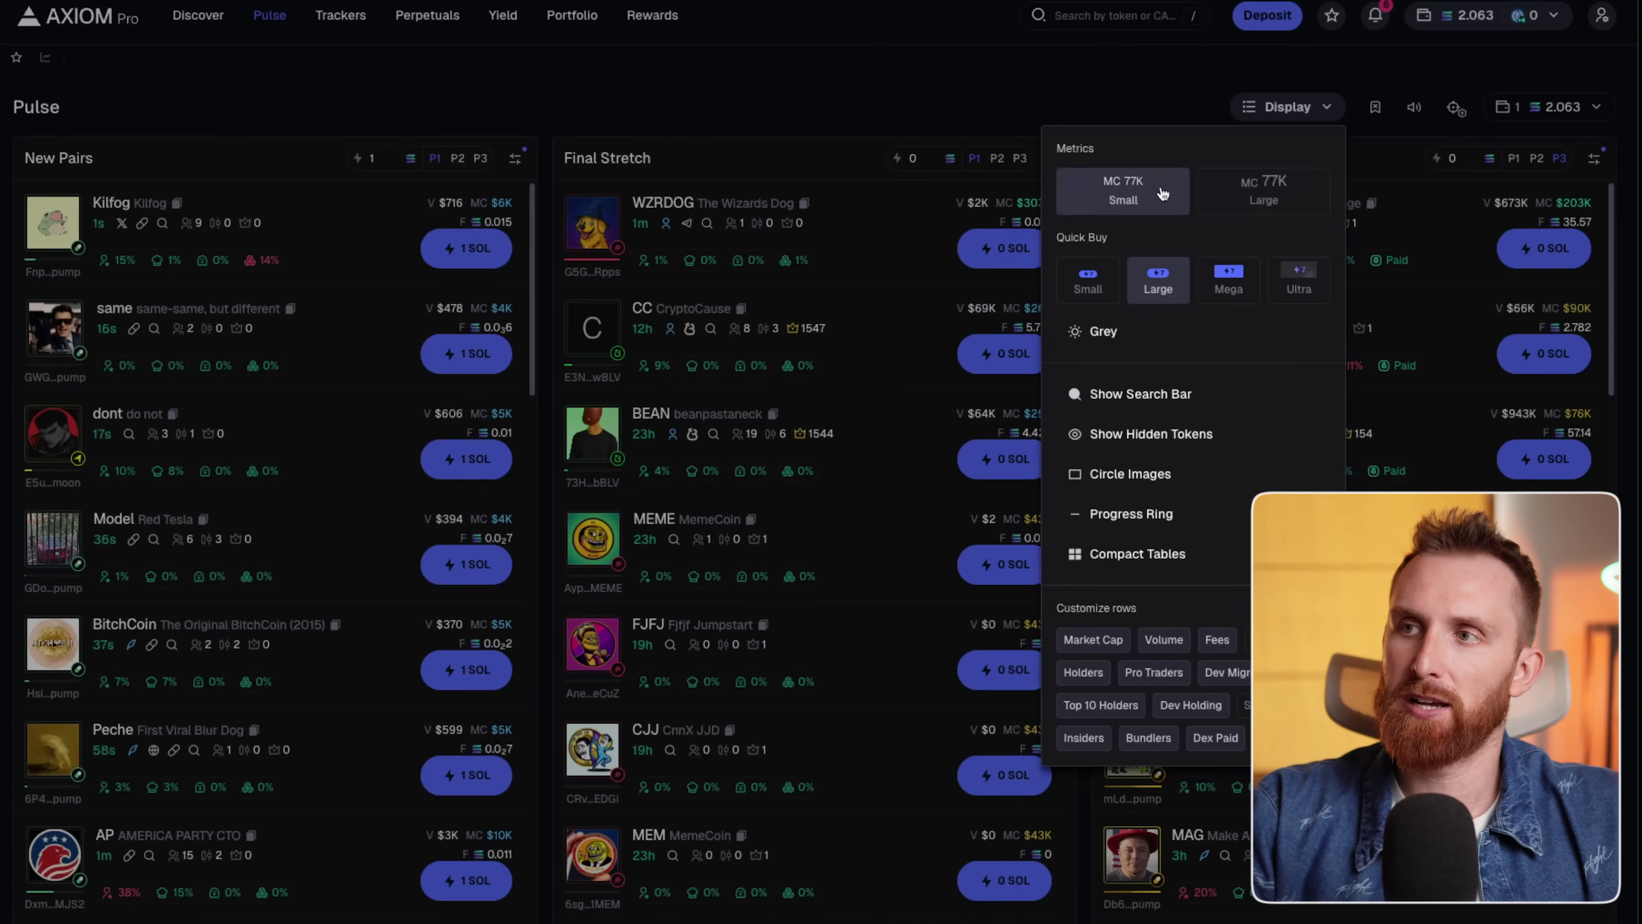
pyautogui.click(1264, 198)
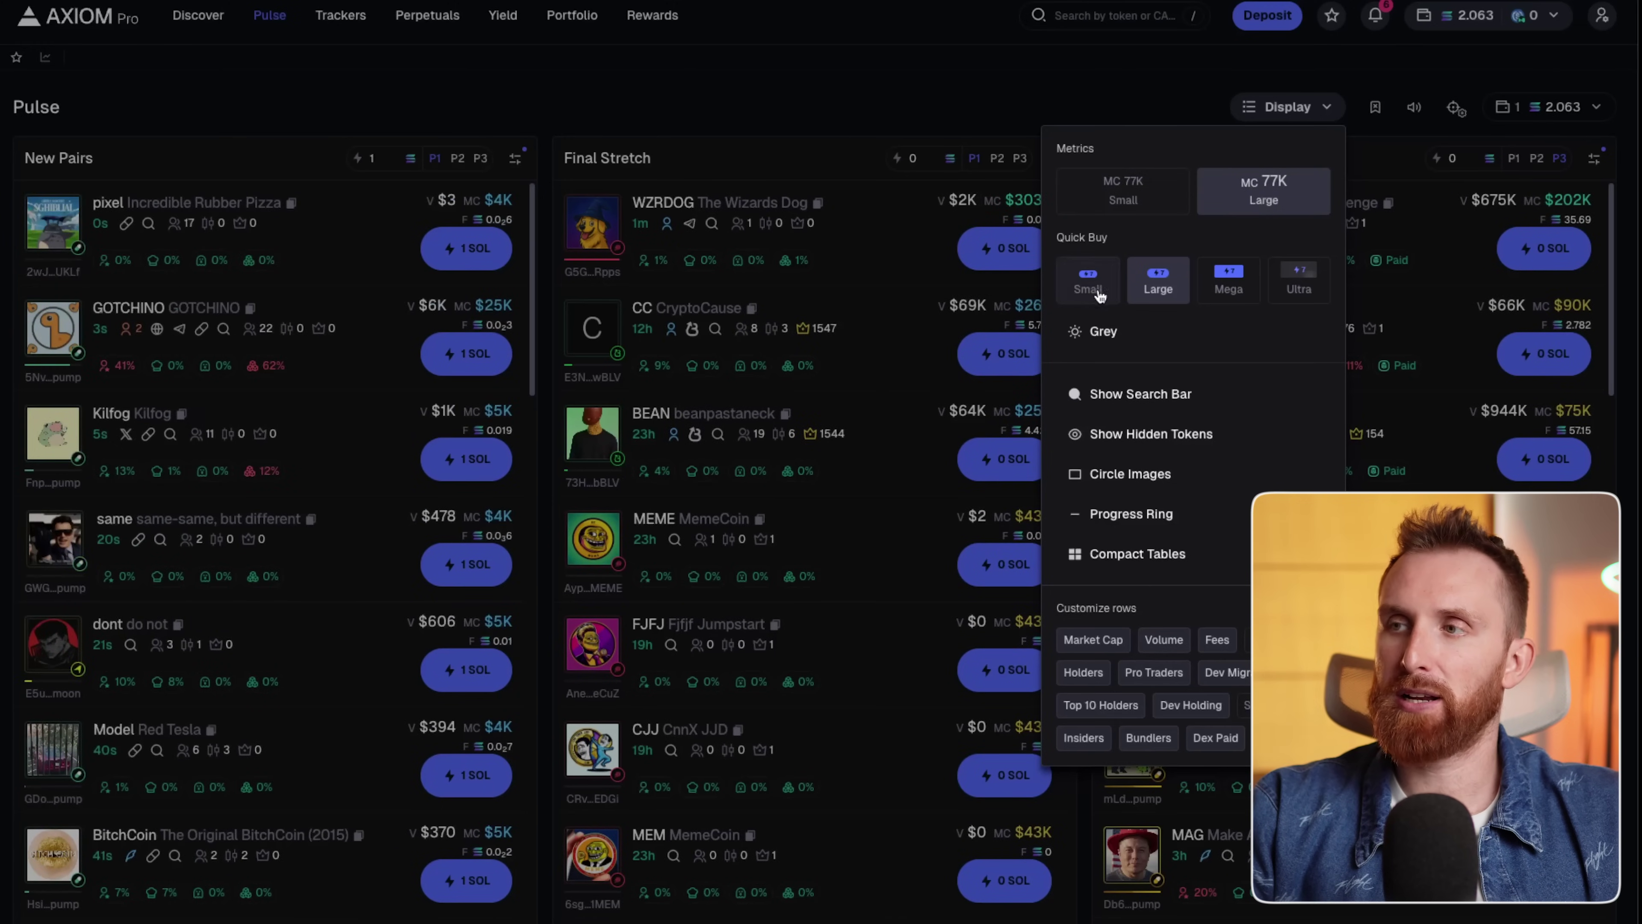
pyautogui.click(880, 73)
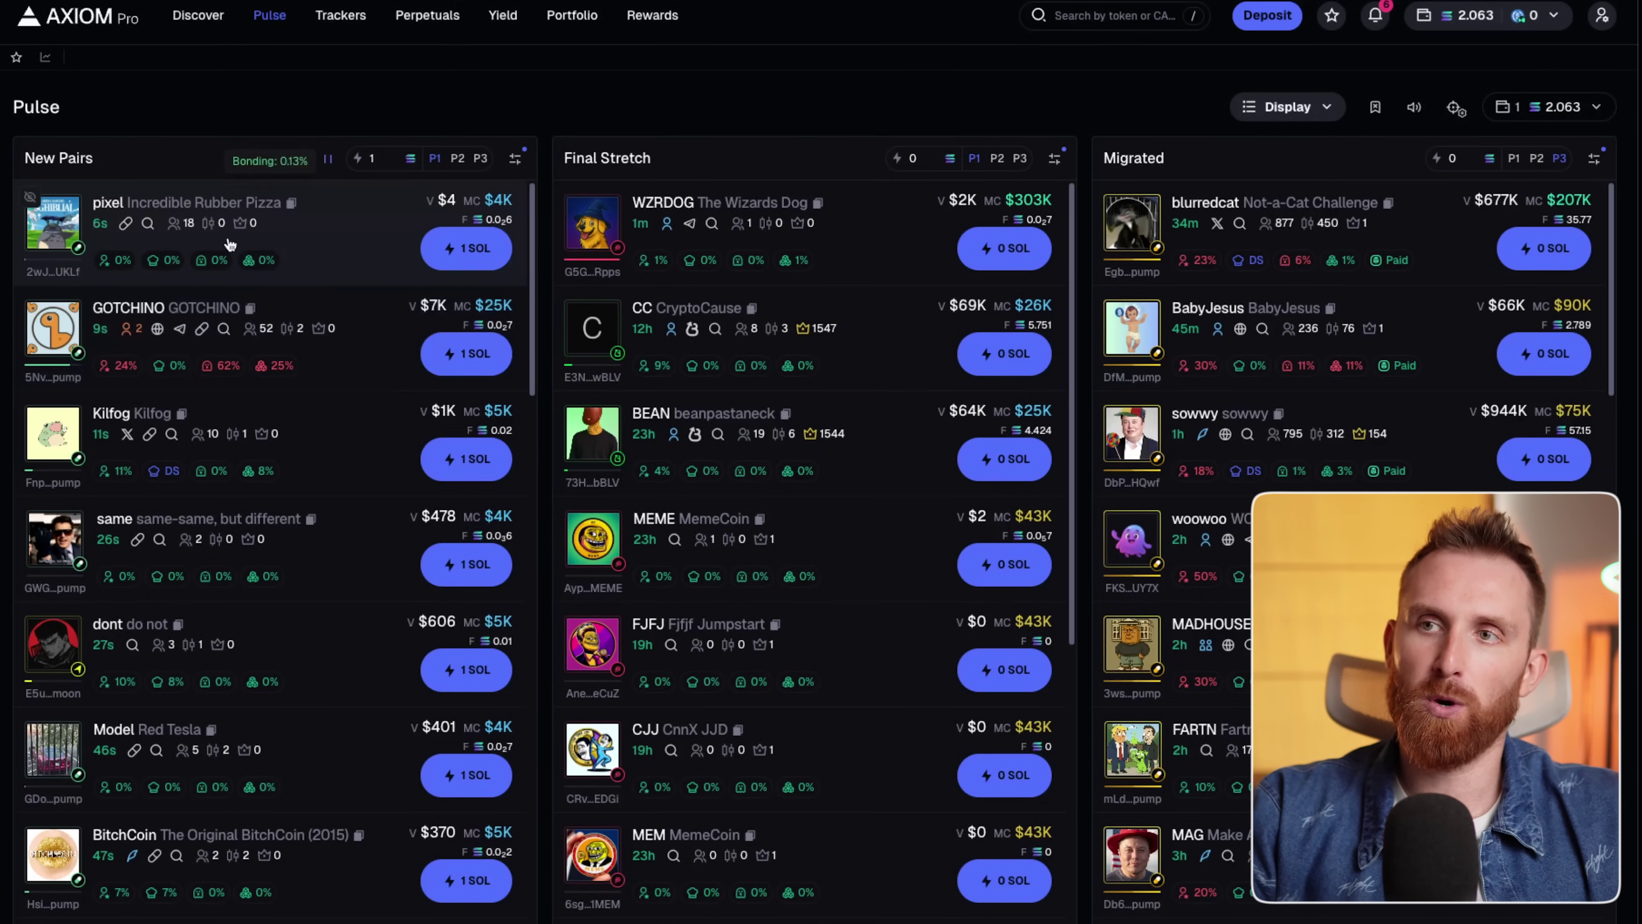
# Quick-buy pixel for 1 SOL and set the New Pairs quick-buy amount to 0.5.
pyautogui.click(97, 207)
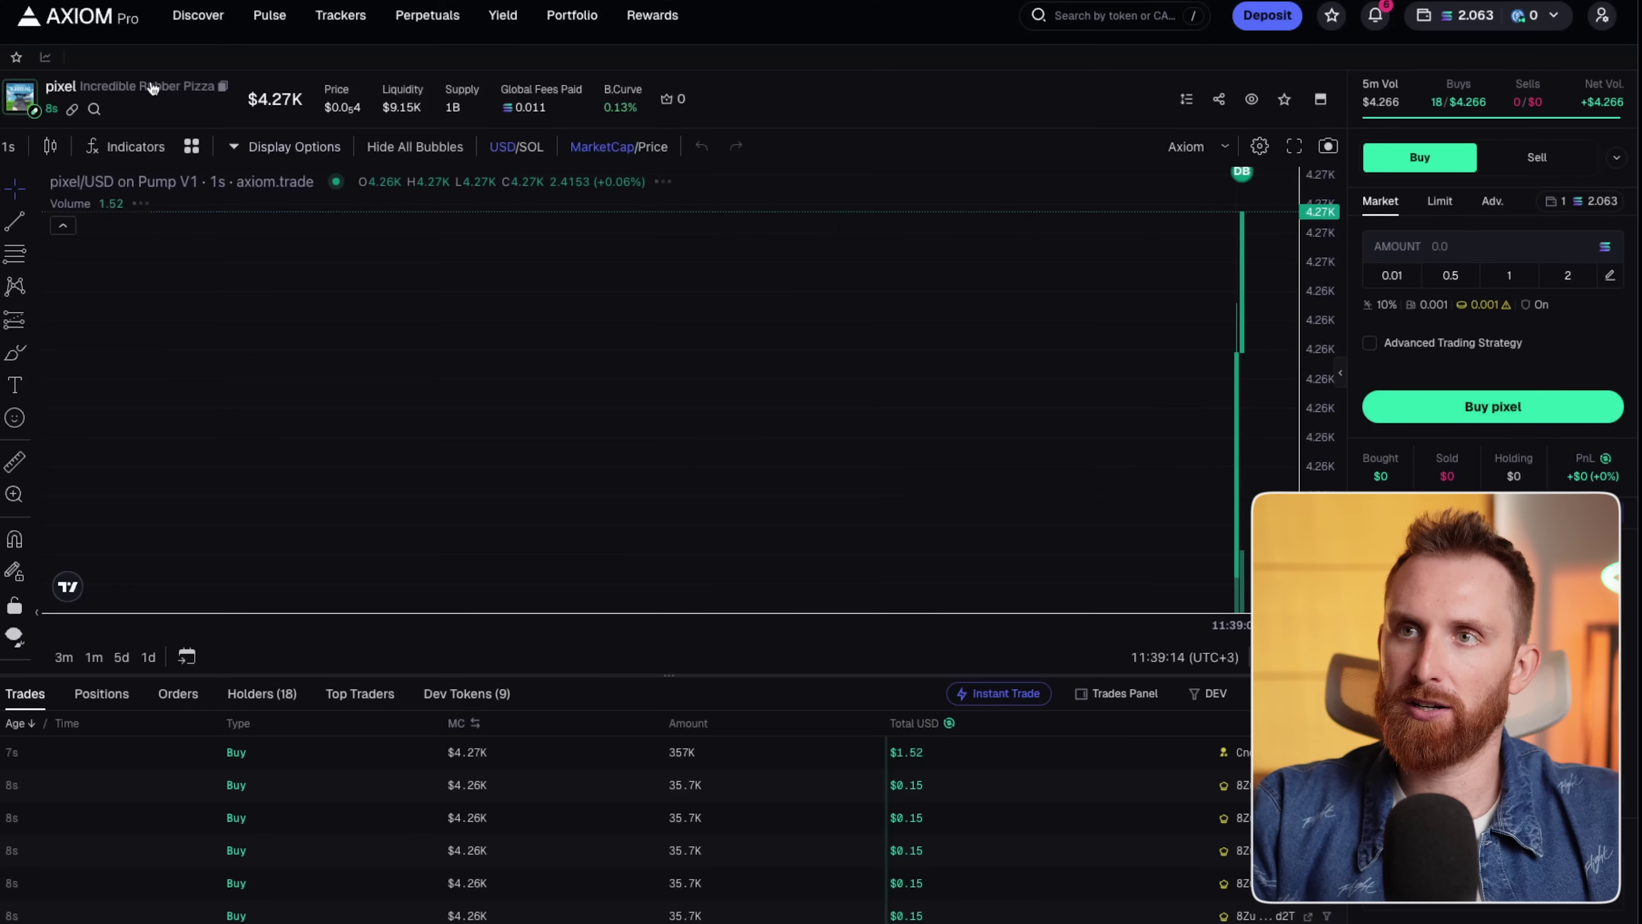
pyautogui.hotkey('alt', 'Left')
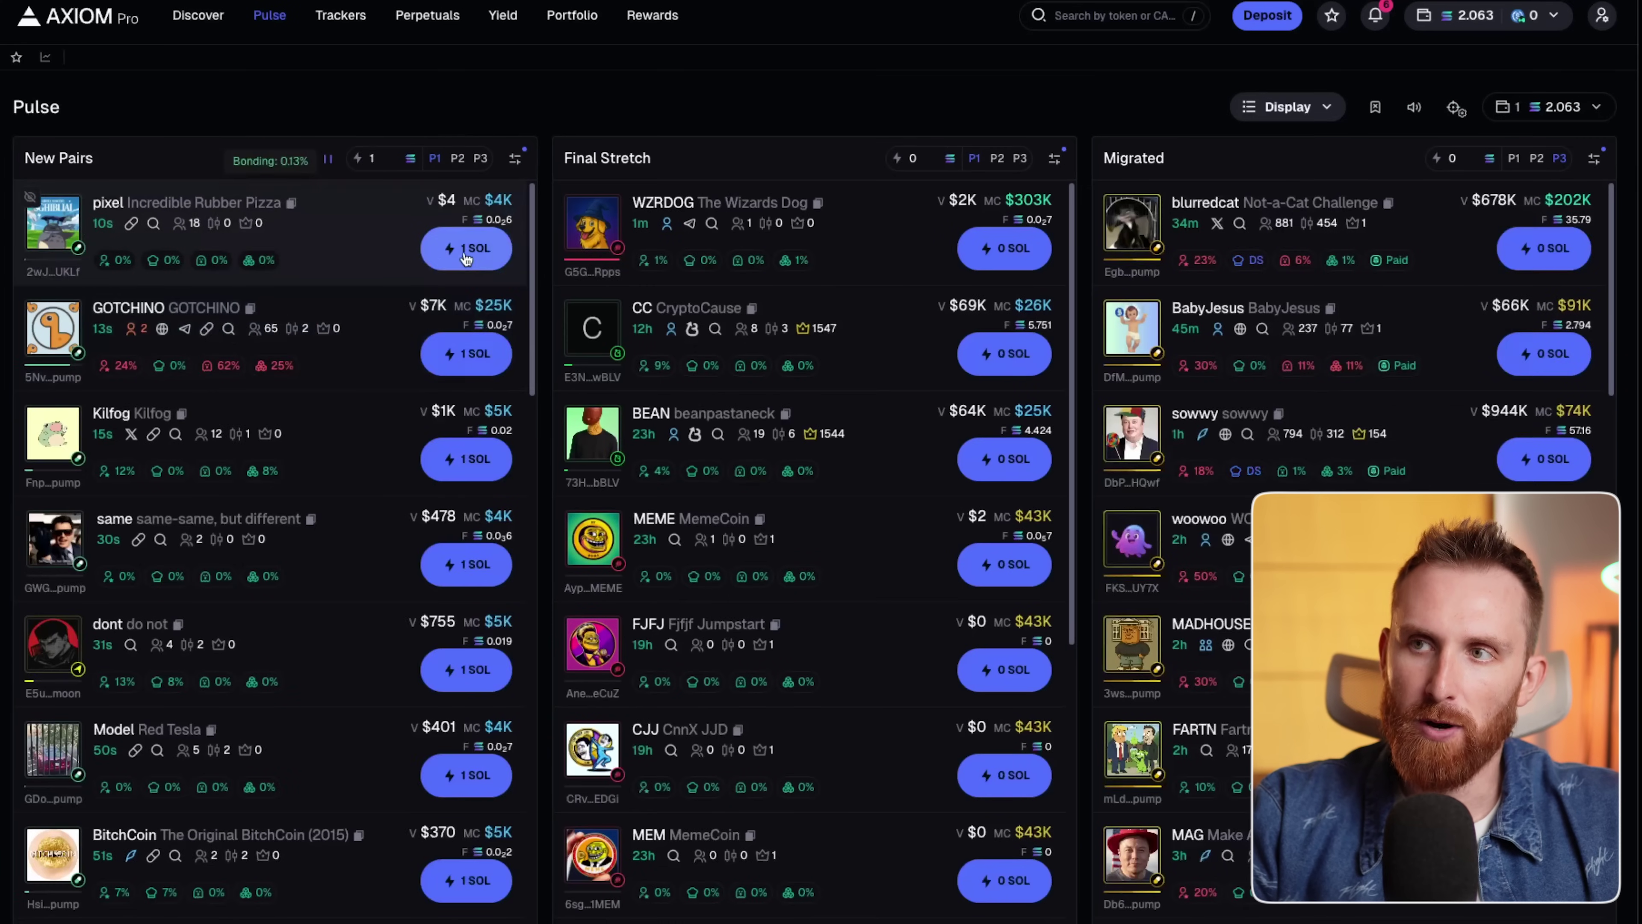
pyautogui.click(463, 256)
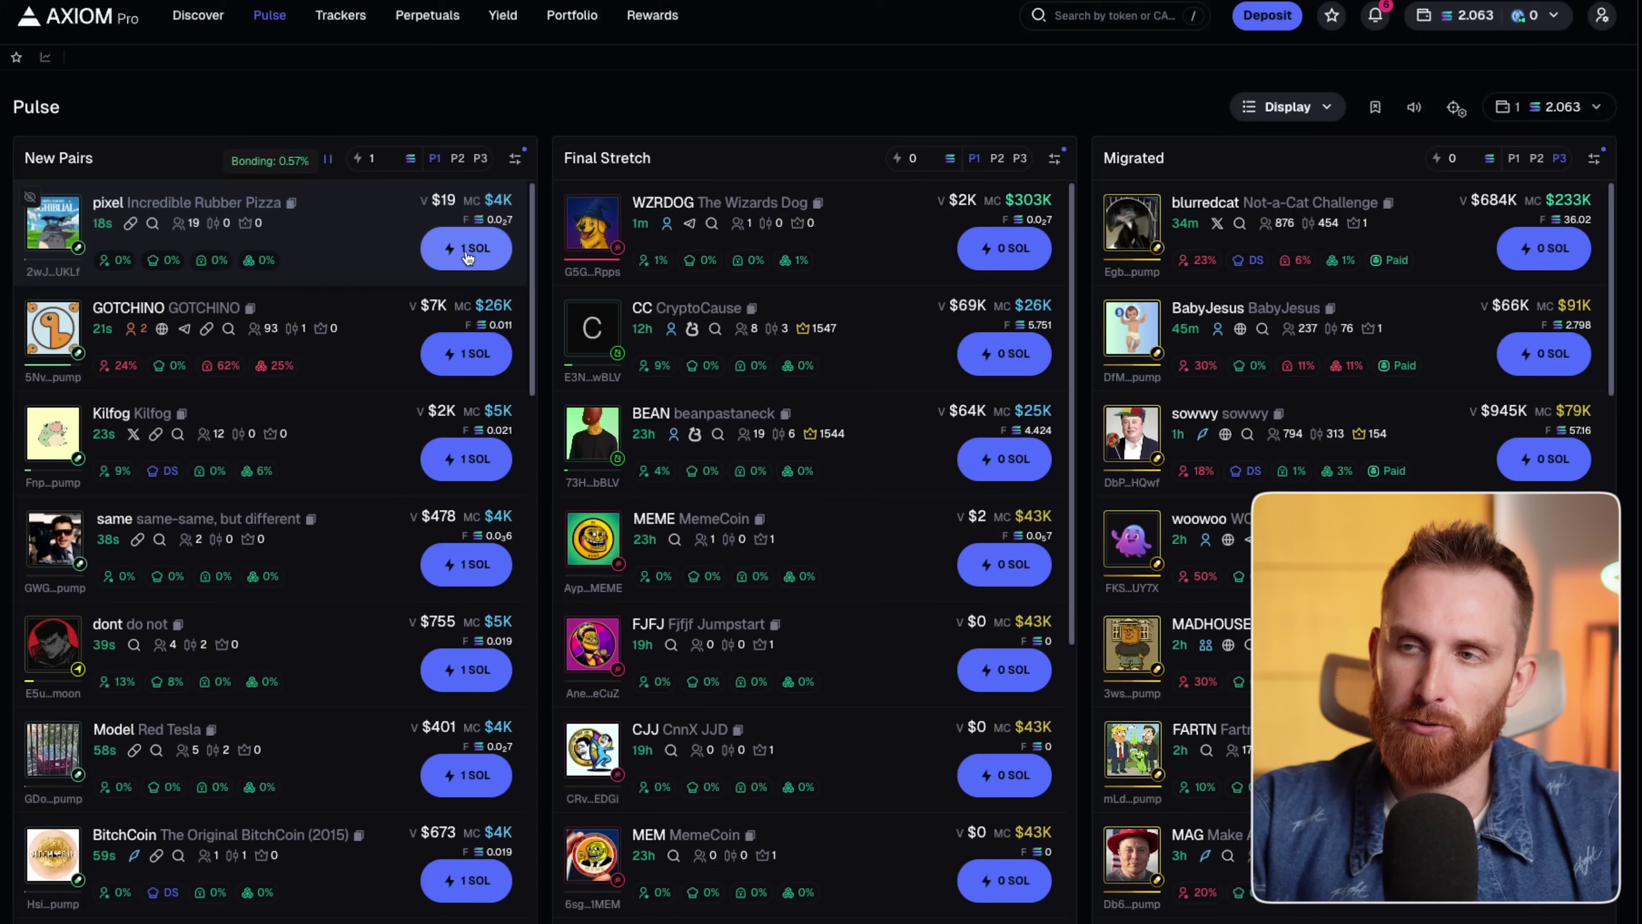
pyautogui.doubleClick(379, 161)
pyautogui.write('0')
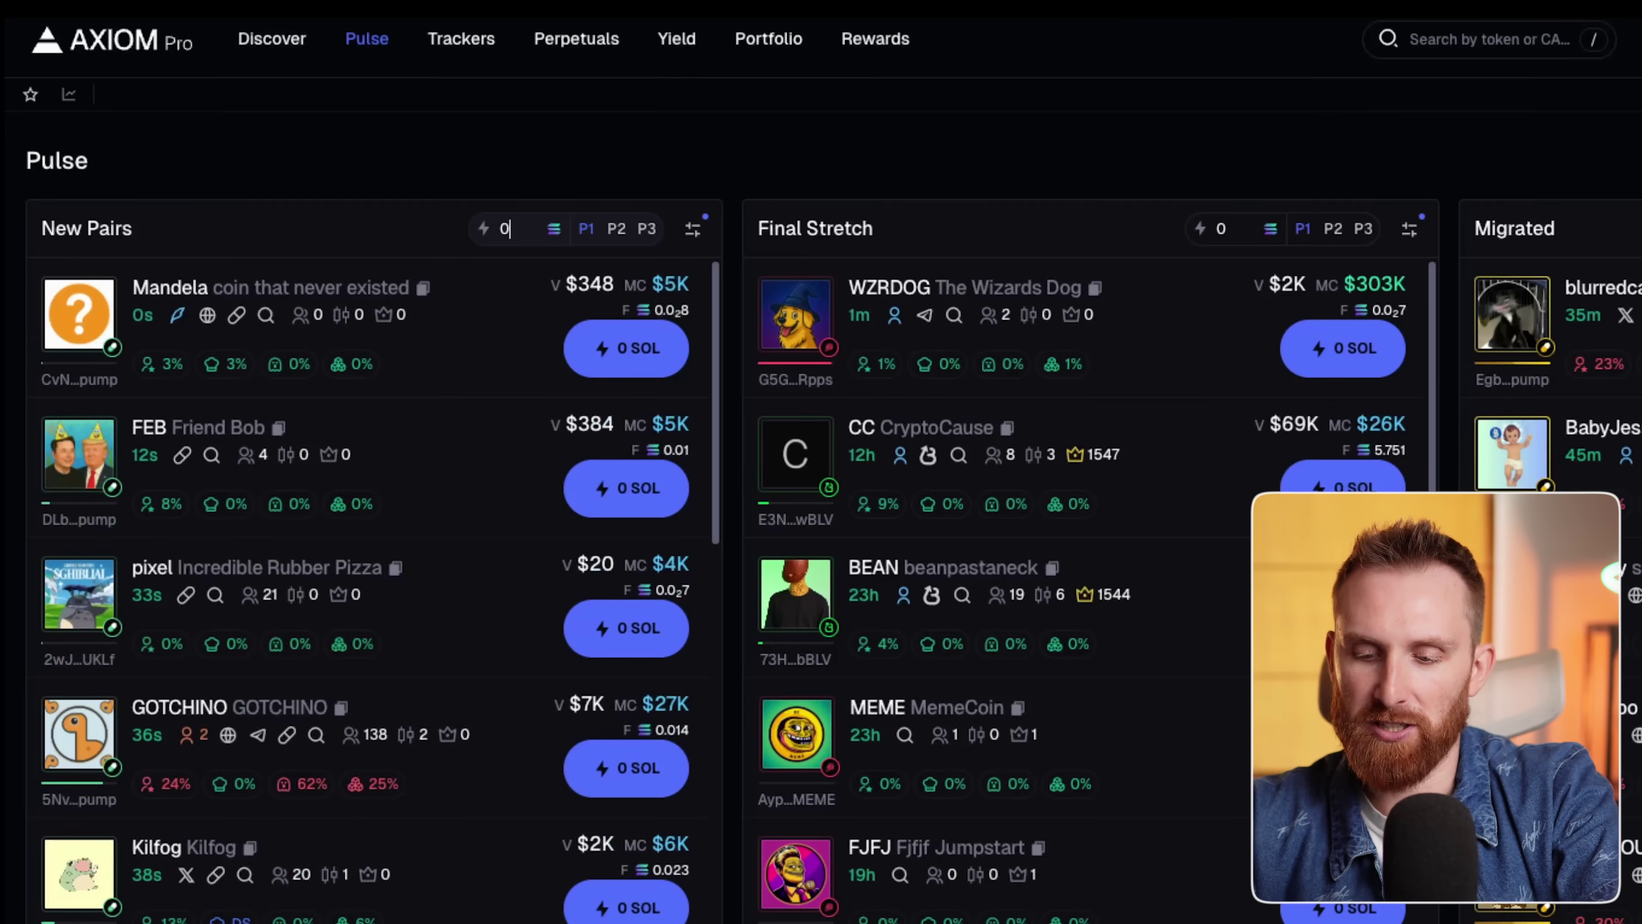
pyautogui.write('.5')
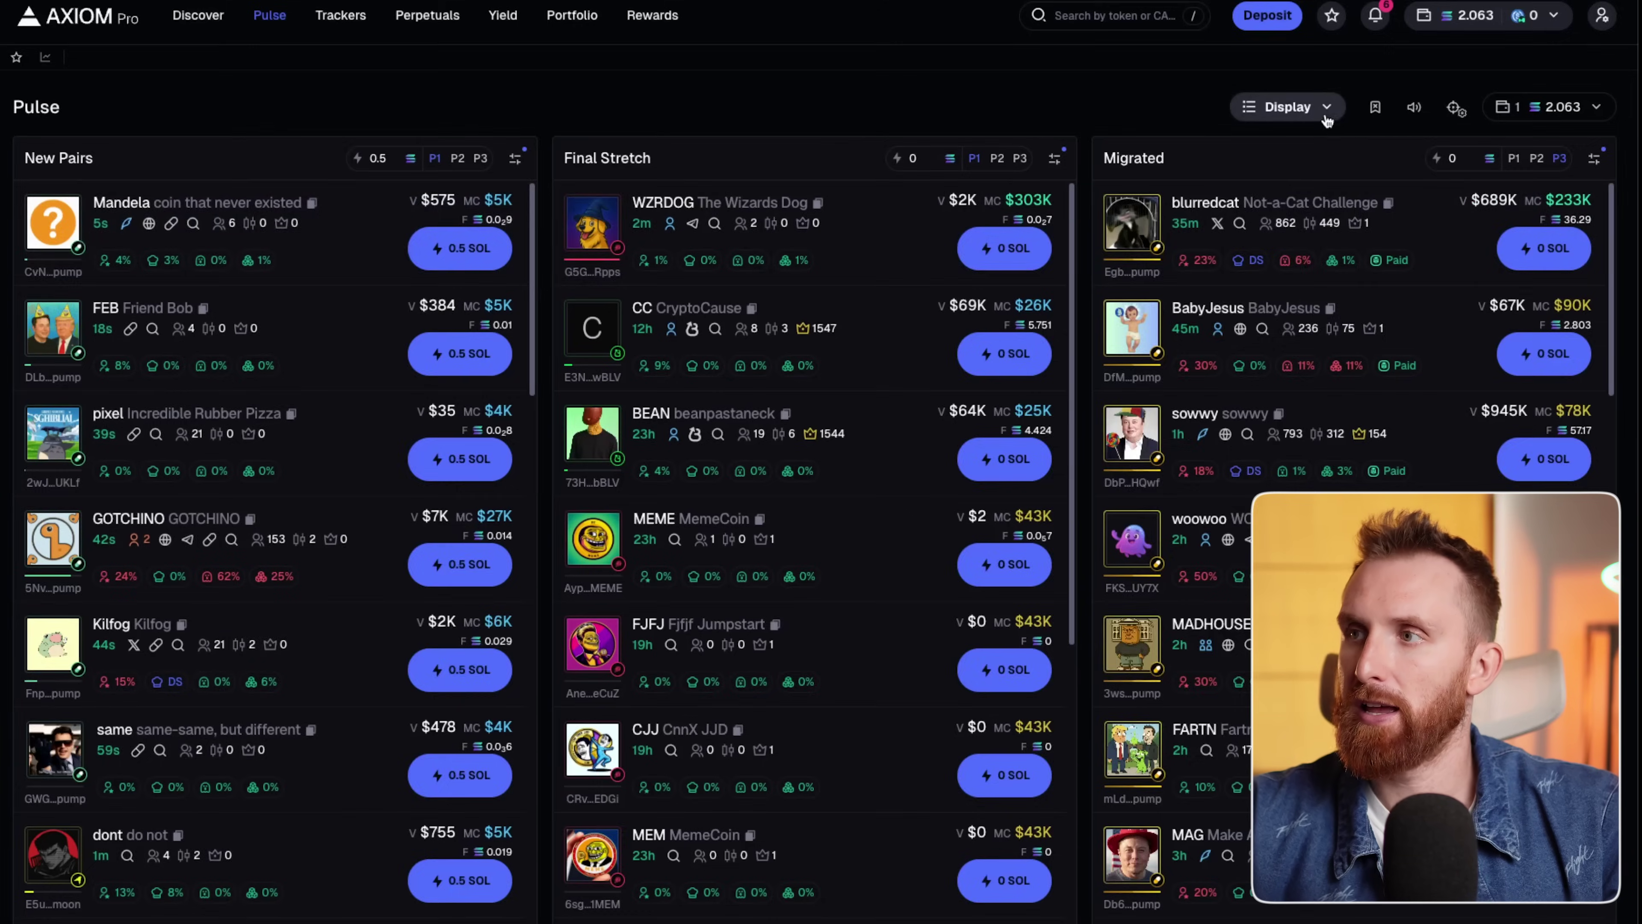
# Try Mega, Small and Ultra quick-buy button sizes, then settle back on Large.
pyautogui.click(1324, 108)
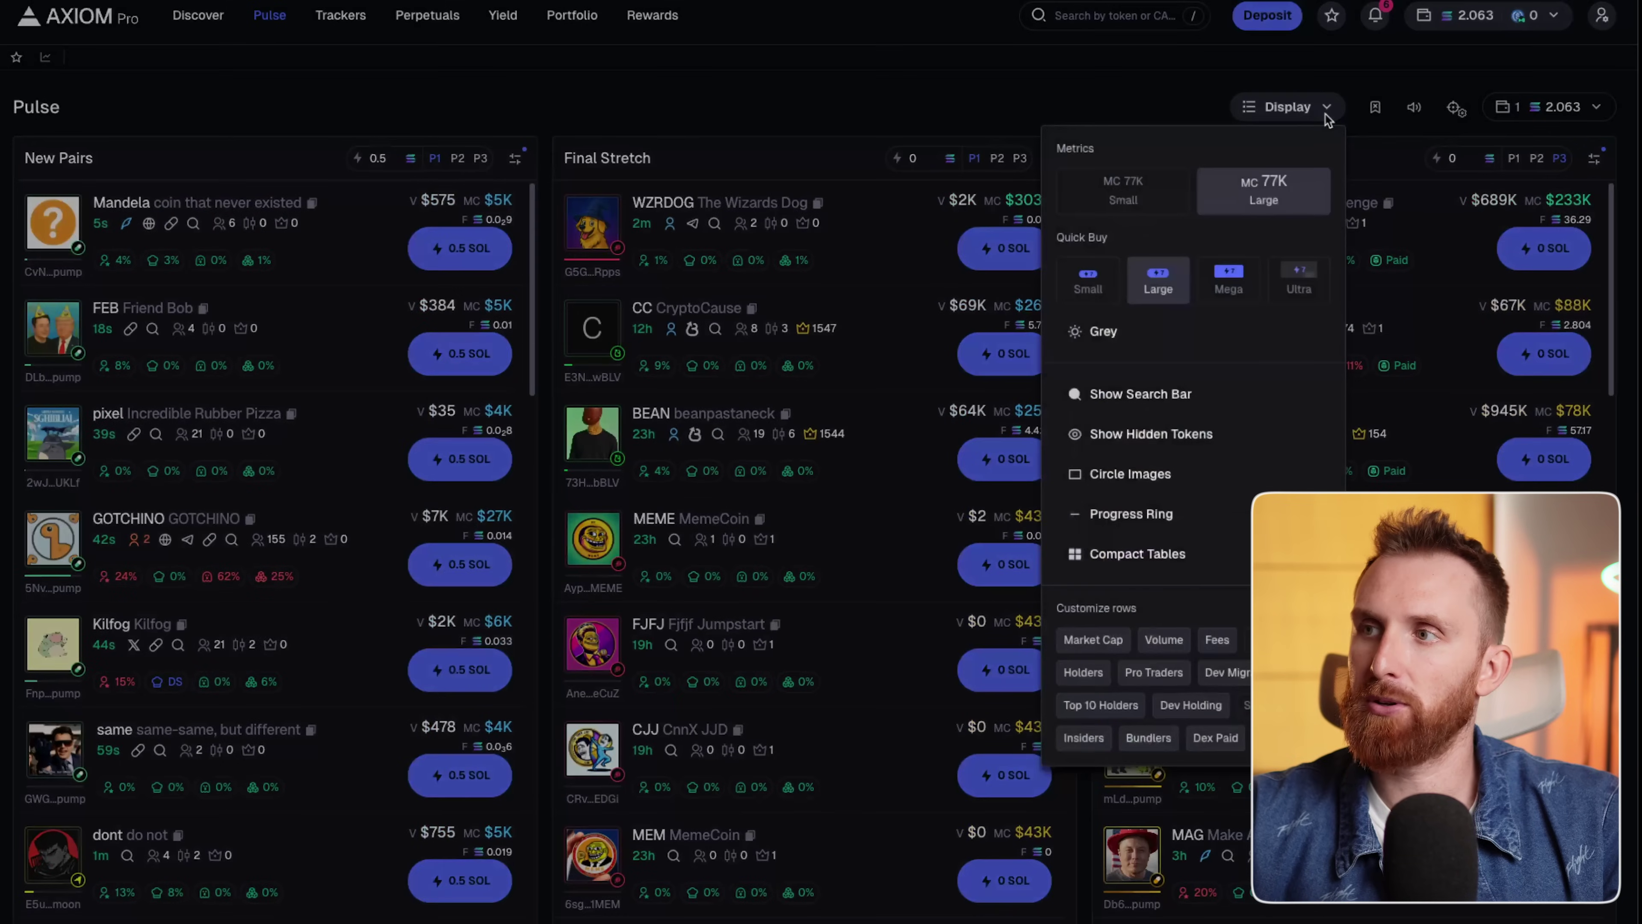
pyautogui.click(1237, 282)
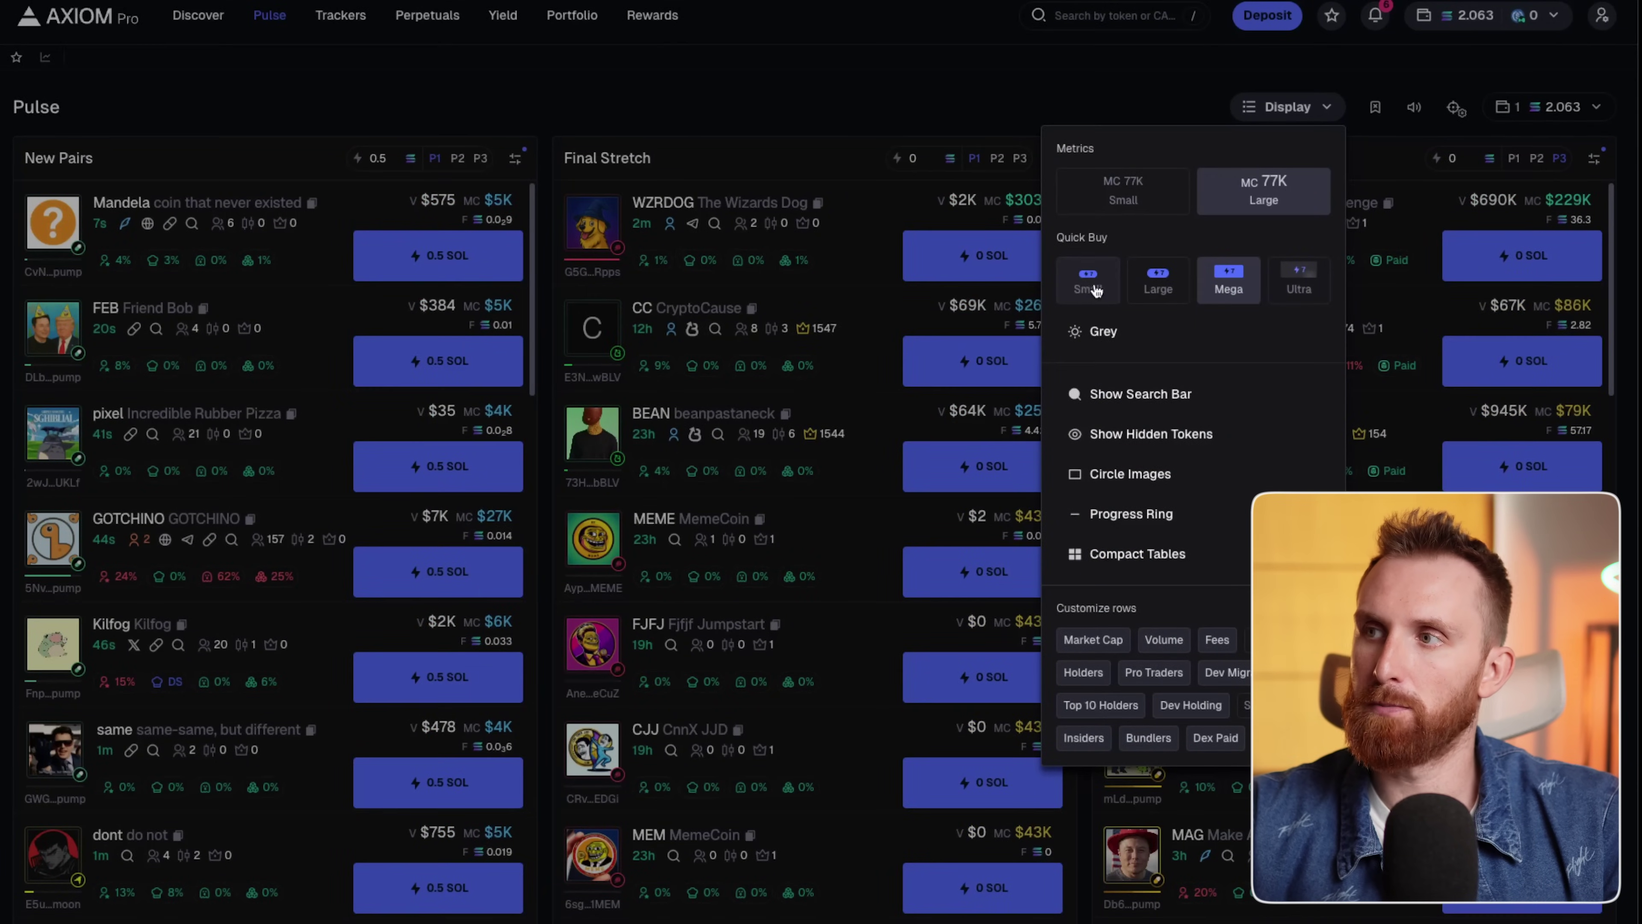
pyautogui.click(1093, 289)
pyautogui.click(1312, 295)
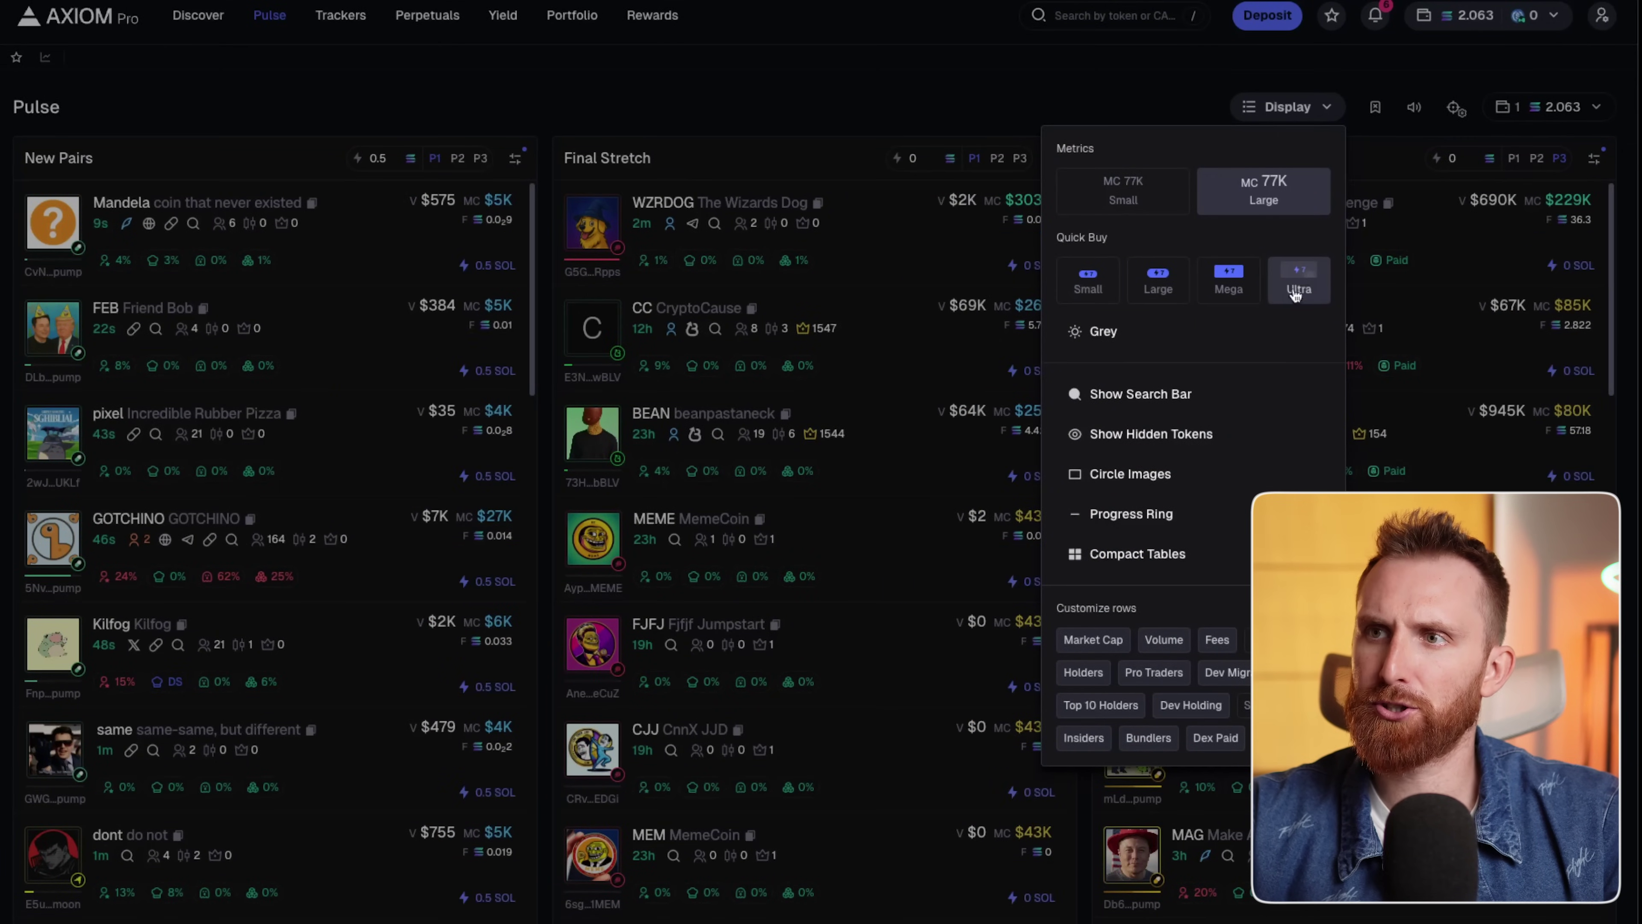
pyautogui.click(1163, 296)
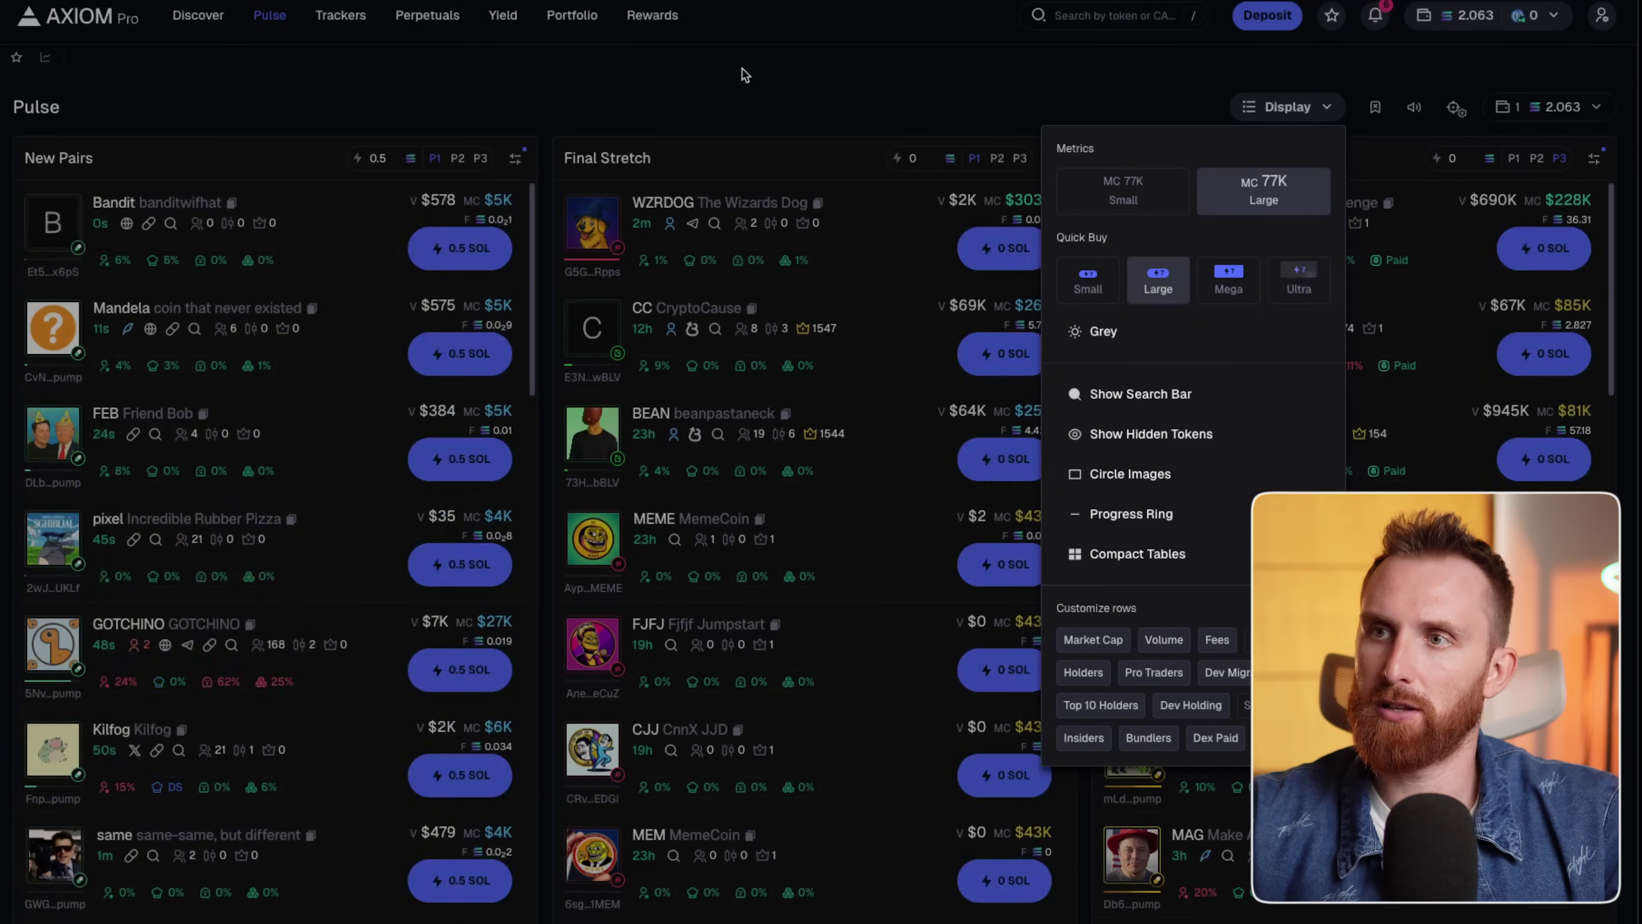
pyautogui.click(639, 95)
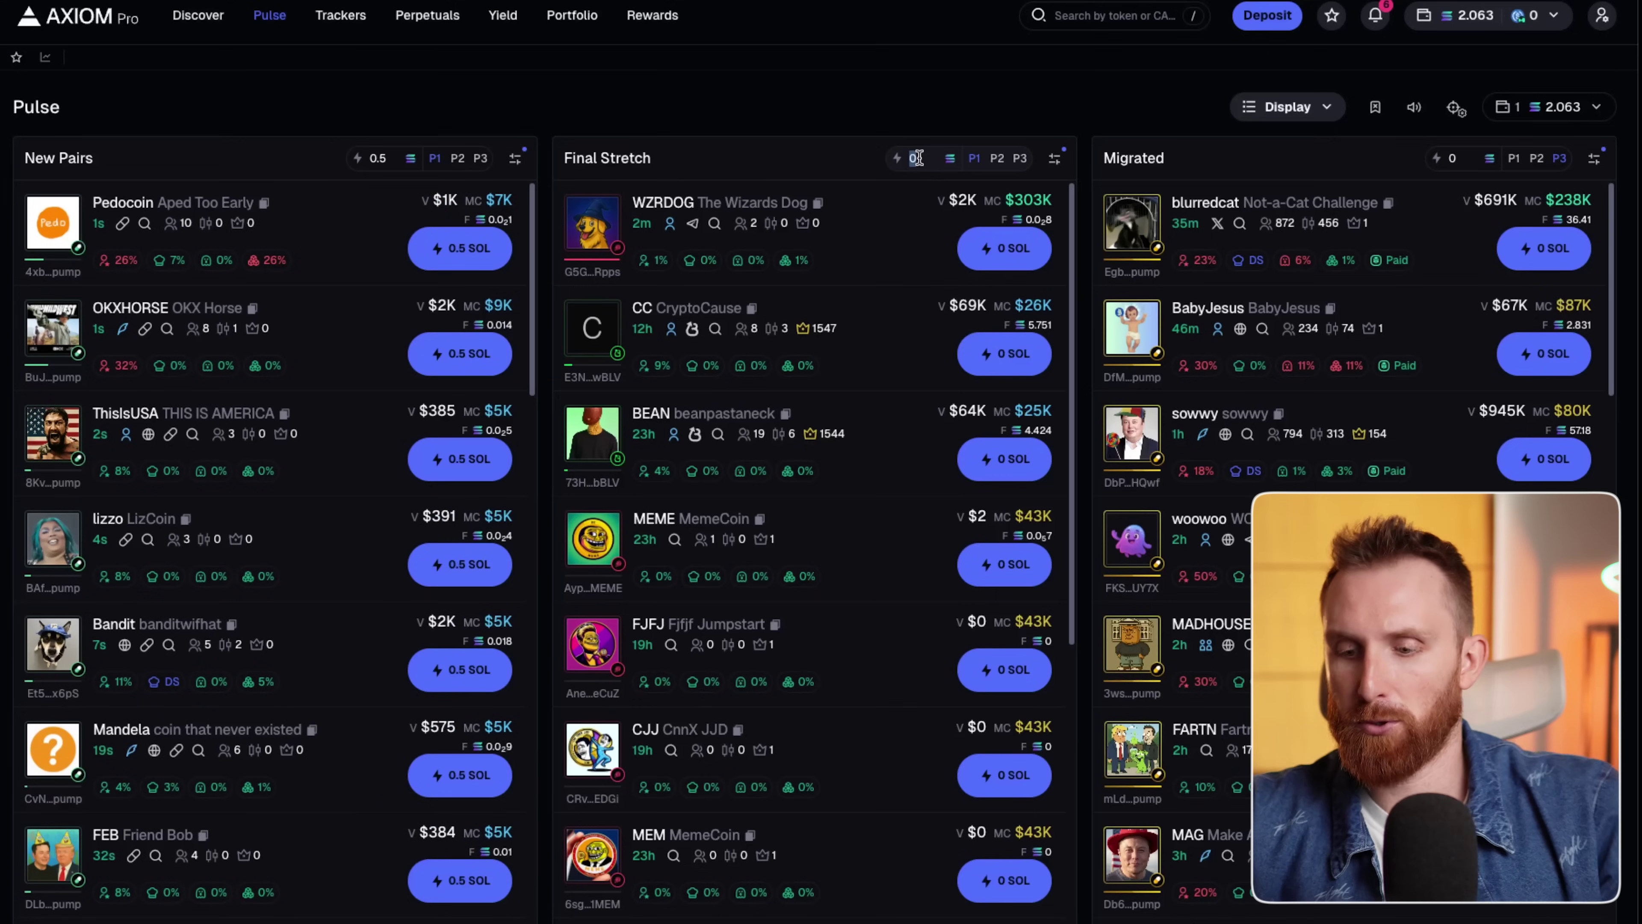
# Set the Final Stretch quick-buy amount to 2 SOL and Migrated to 5 SOL.
pyautogui.write('2')
pyautogui.click(1469, 158)
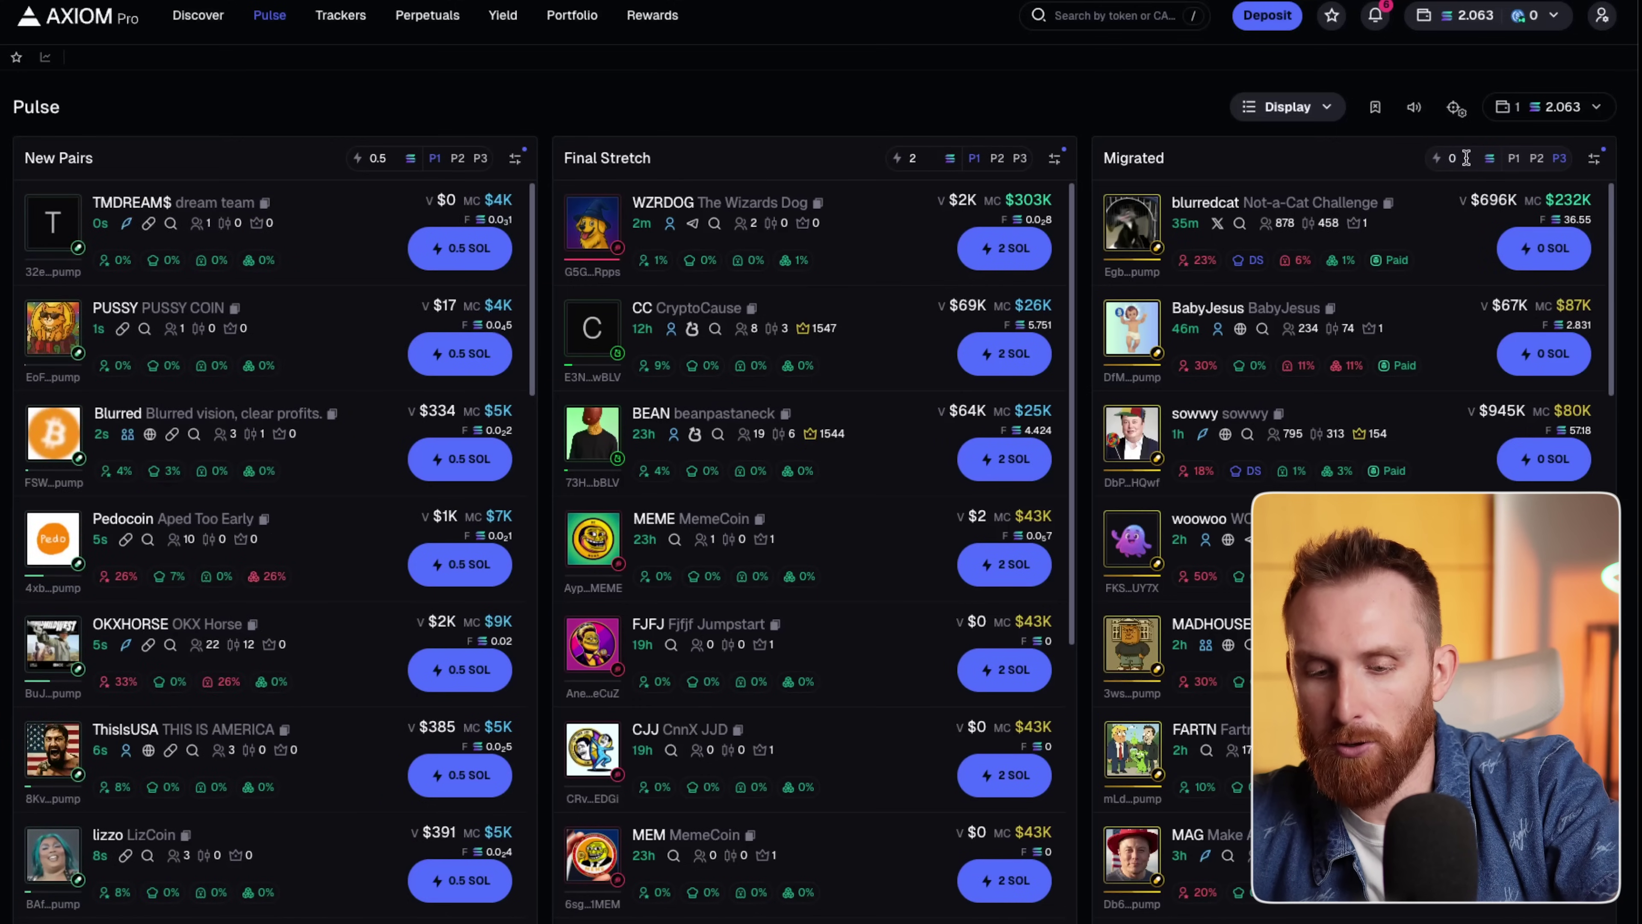
pyautogui.write('5')
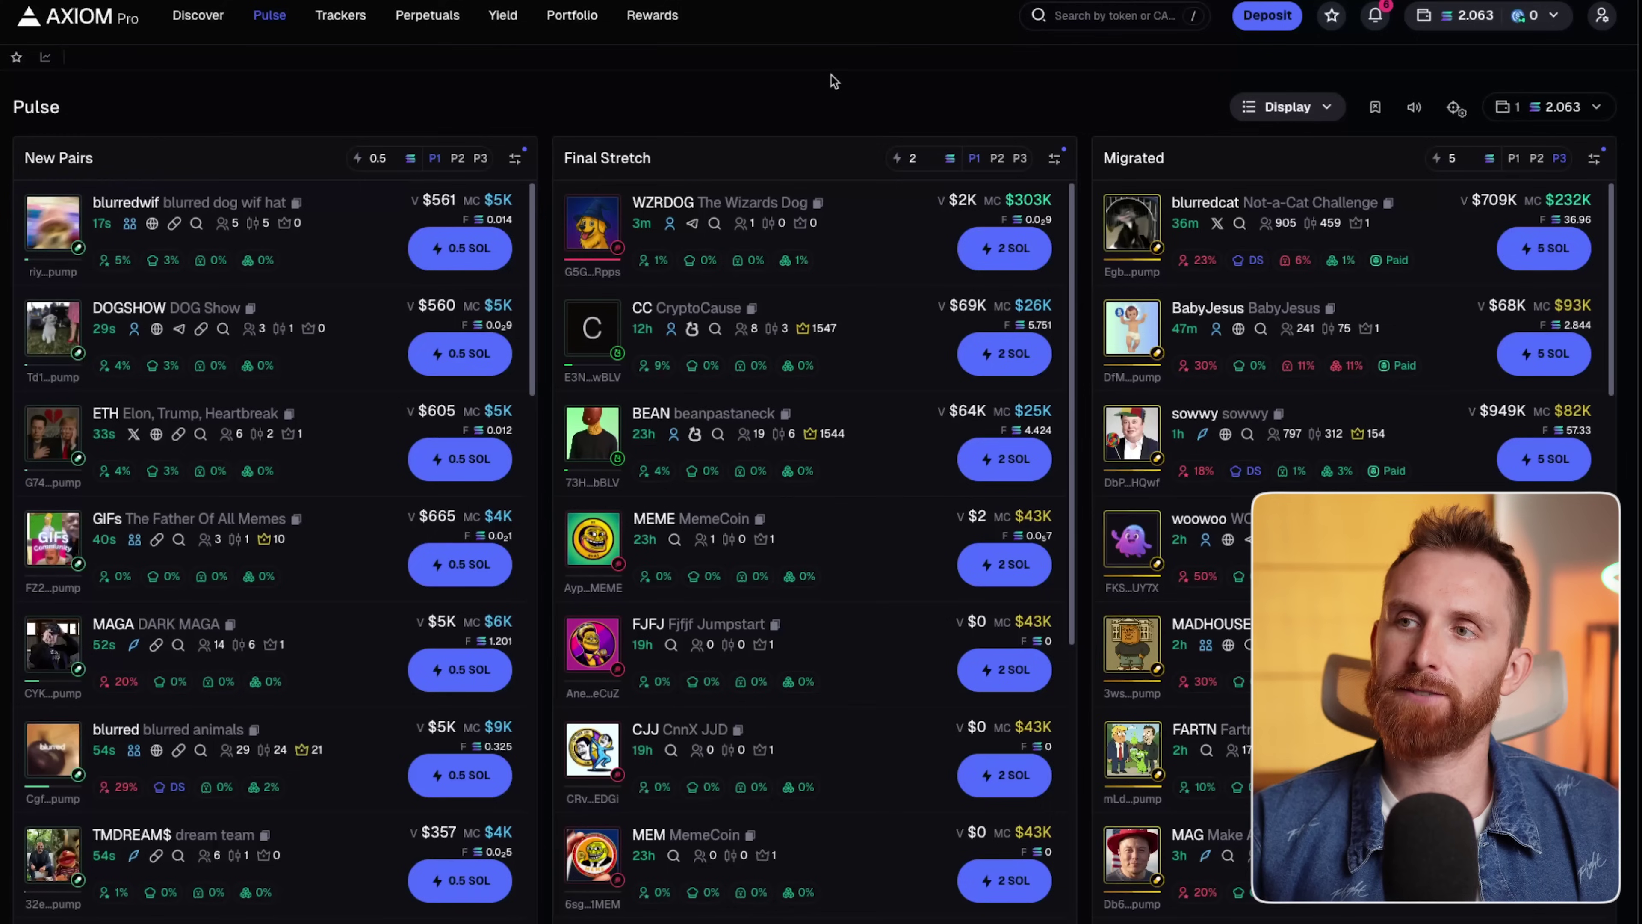
# Switch the Pulse token progress display from ring to bar.
pyautogui.click(1319, 115)
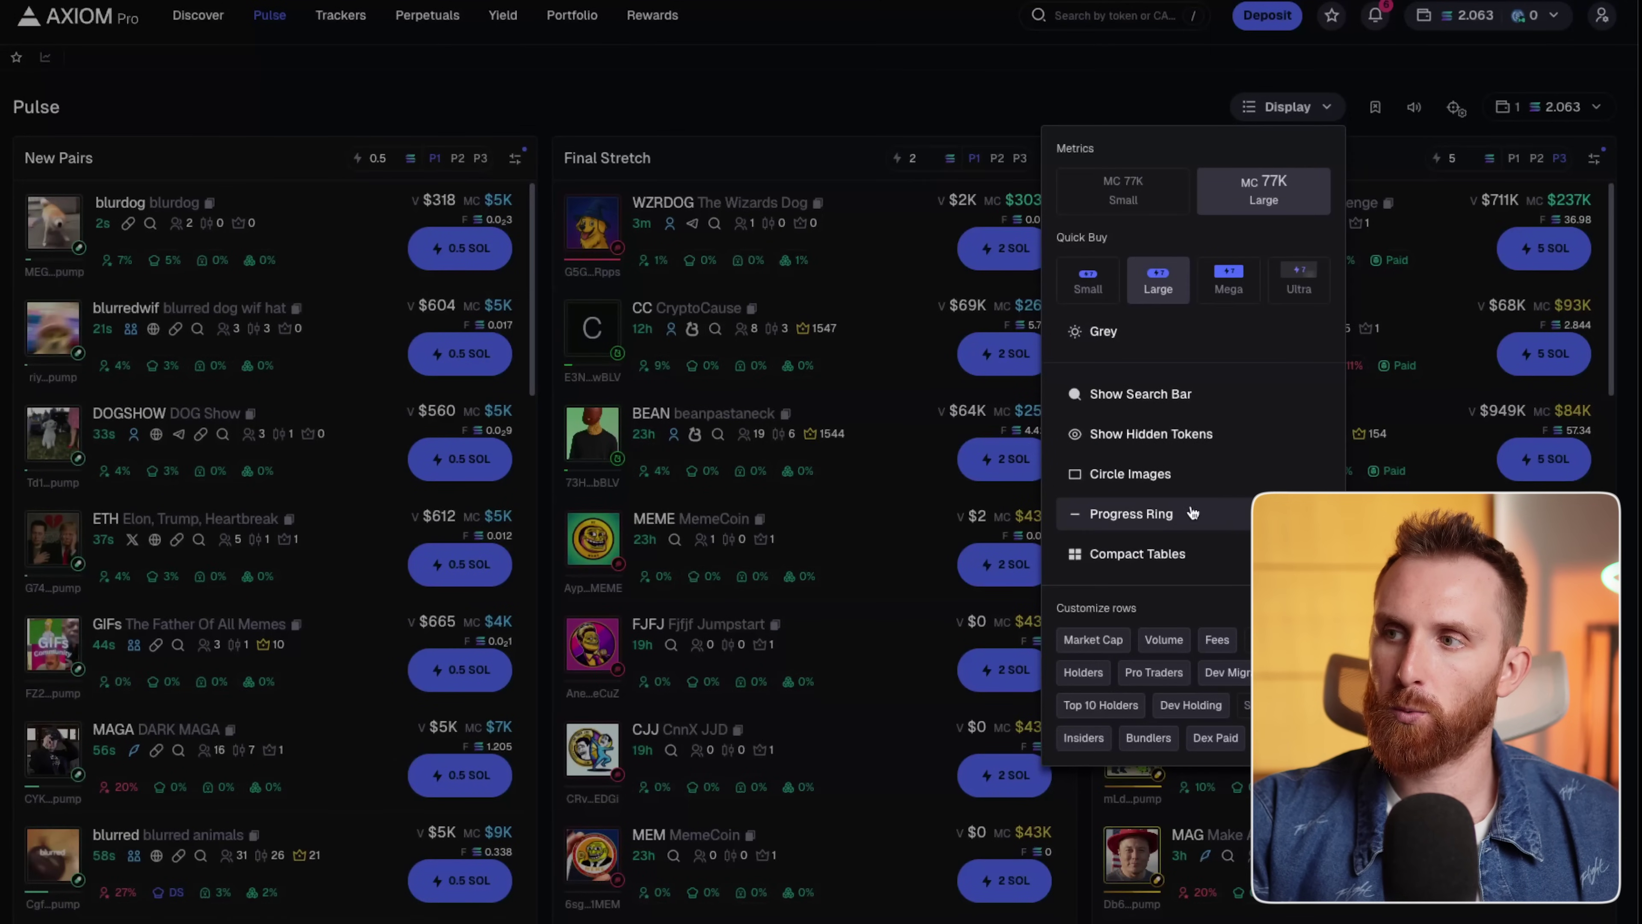
pyautogui.click(1193, 512)
pyautogui.click(733, 128)
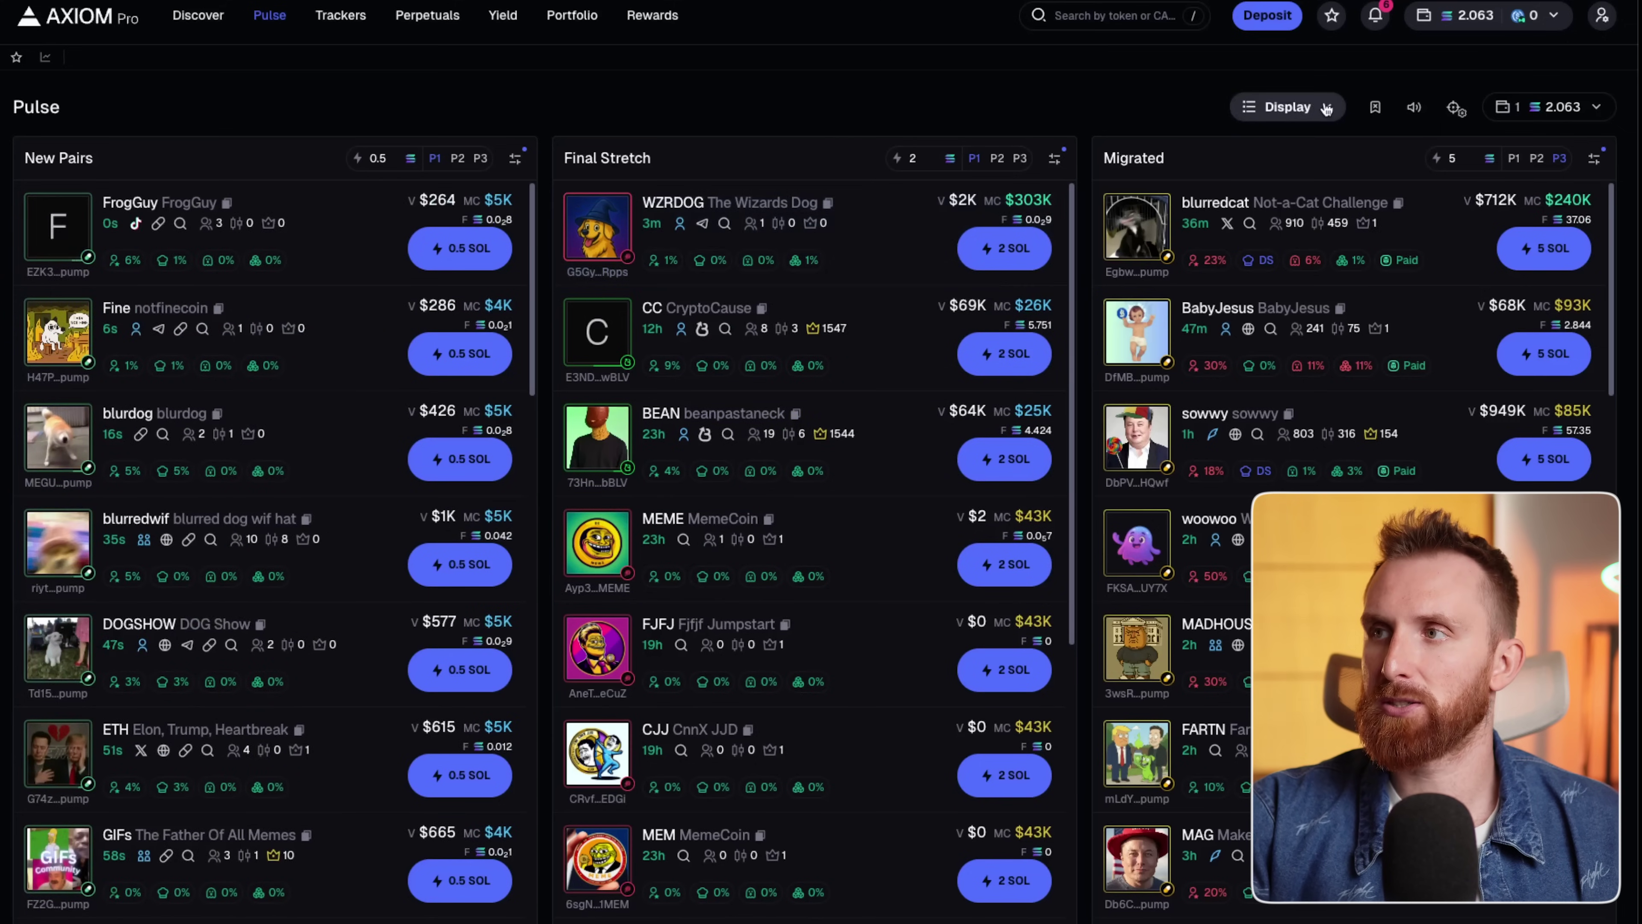
# Toggle the progress bars under token images again and recheck the Display settings.
pyautogui.click(1287, 107)
pyautogui.click(1154, 517)
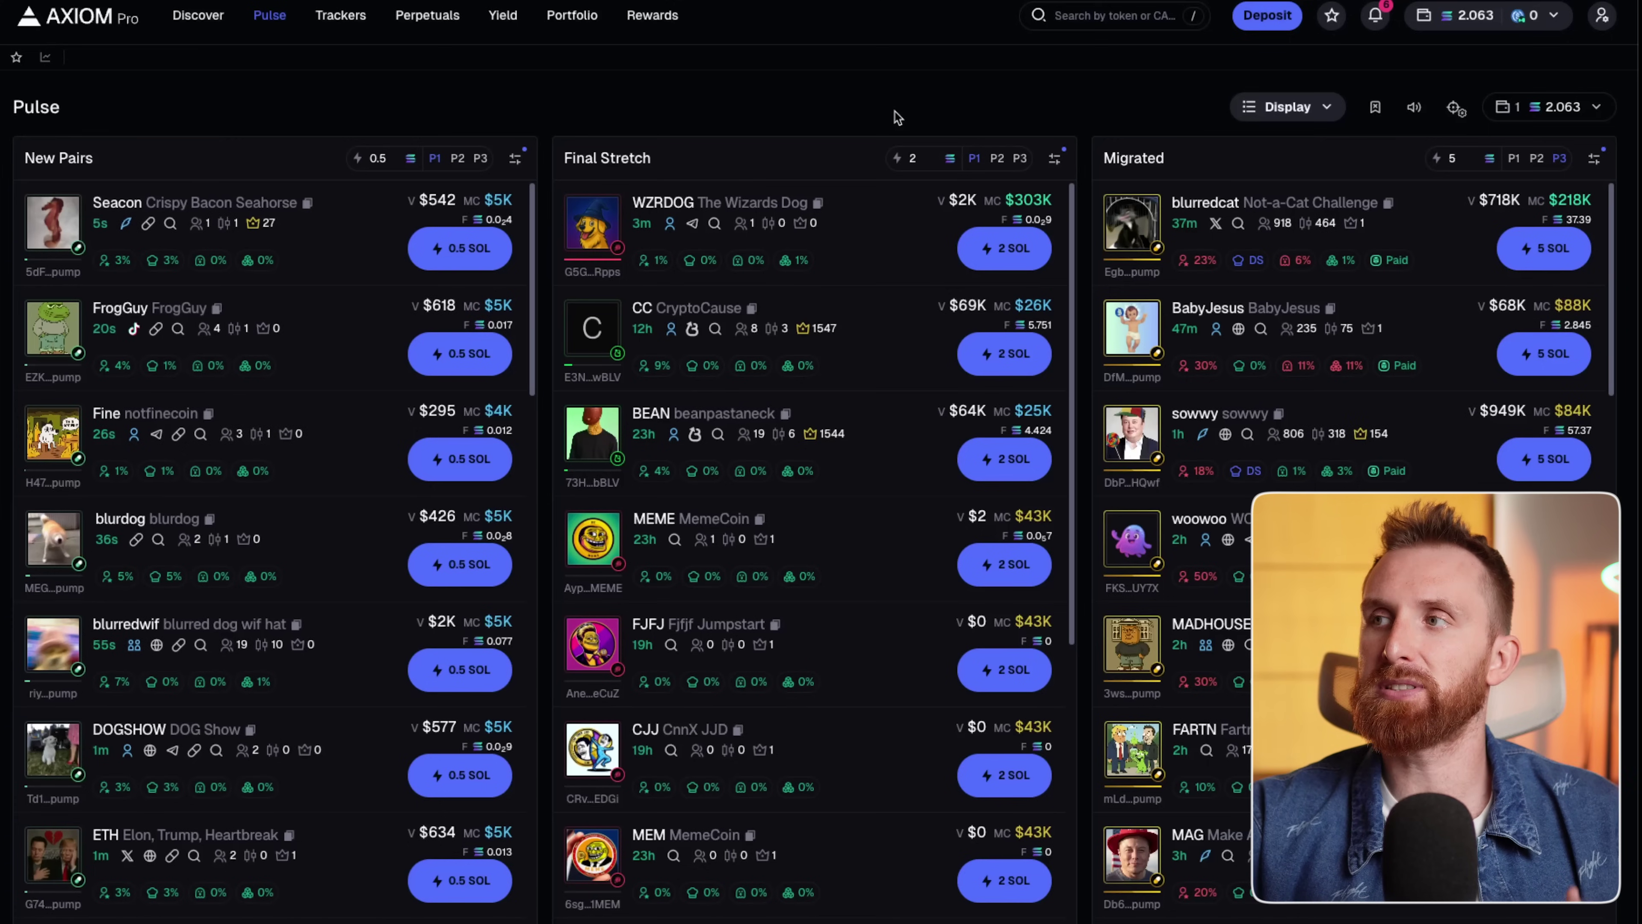
pyautogui.click(1287, 107)
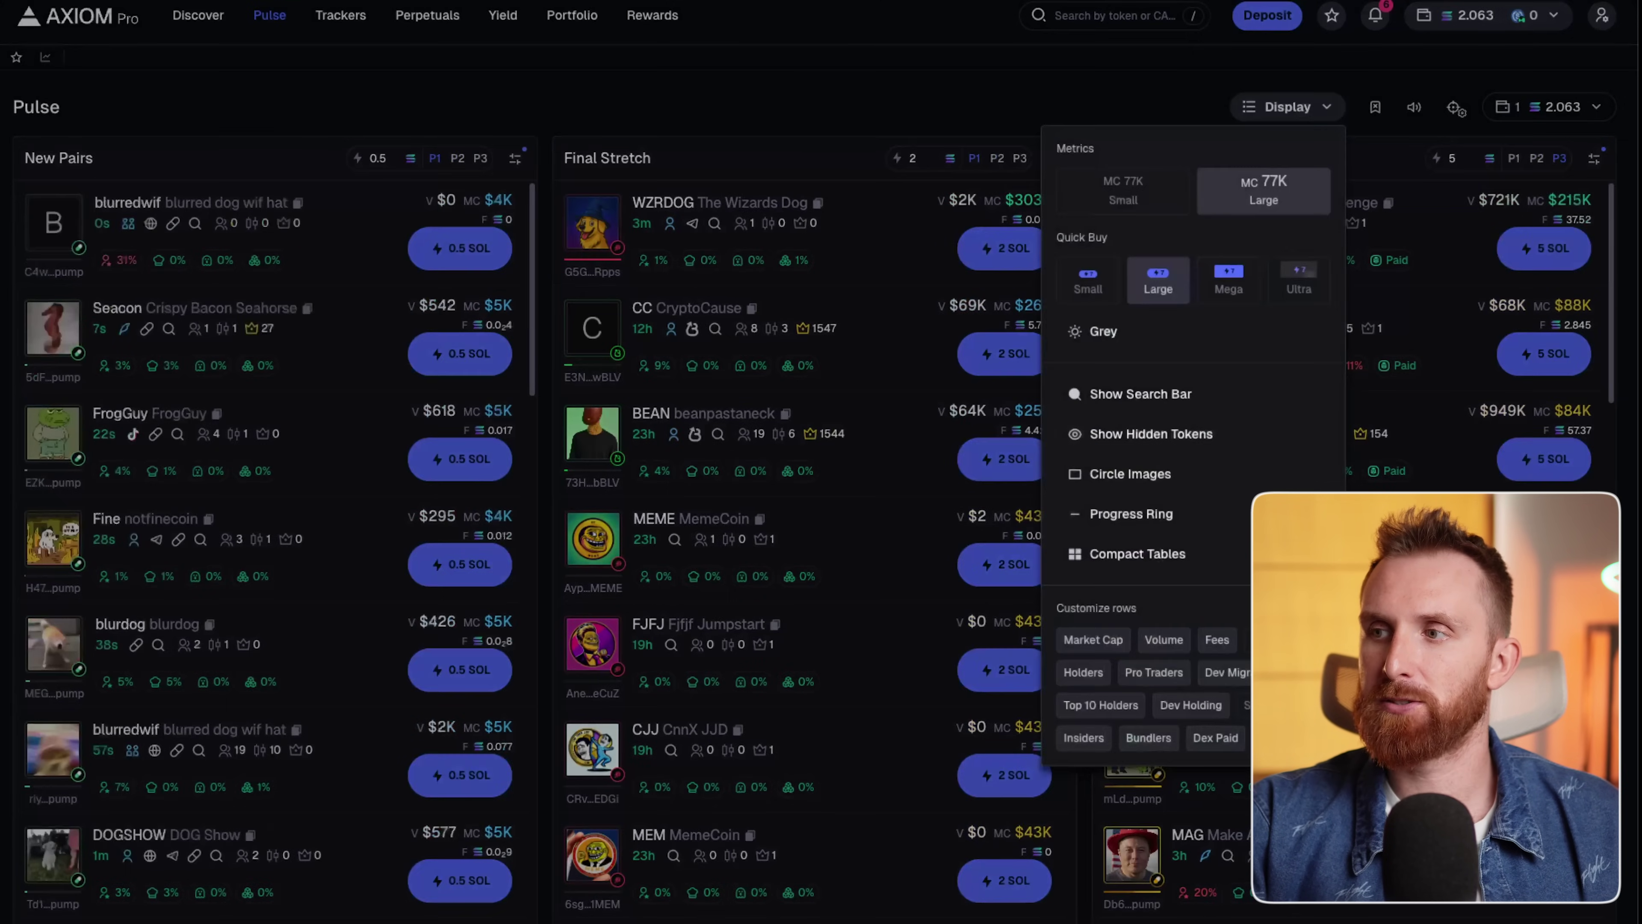
pyautogui.click(755, 72)
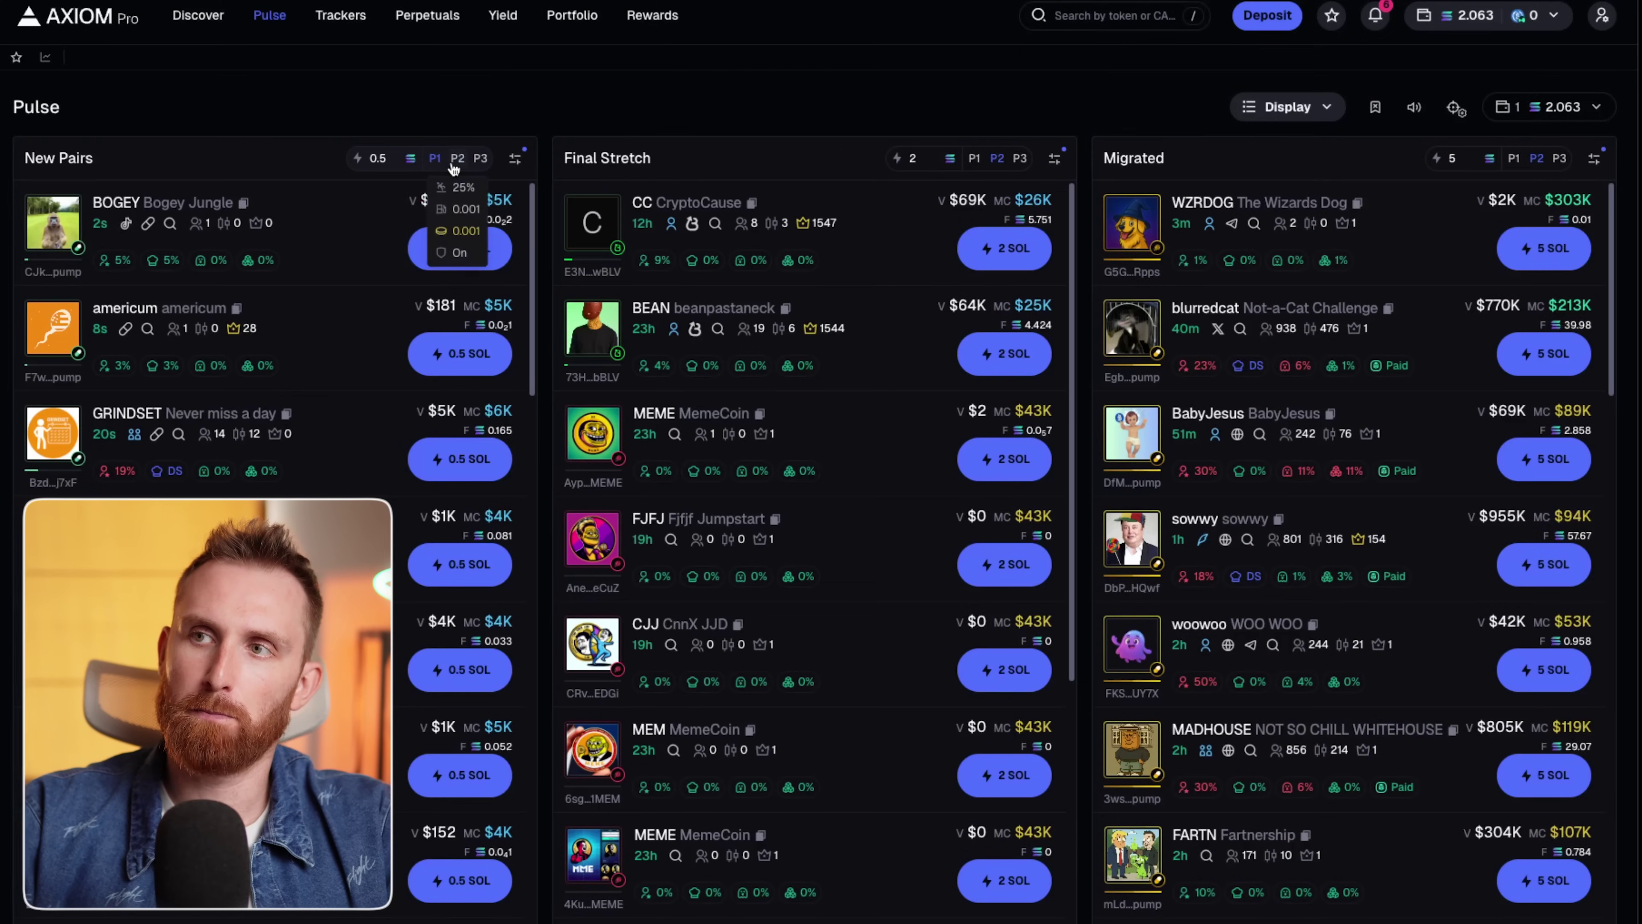
# Open the americum token page and compare the buy and sell settings of Presets 1–3.
pyautogui.moveTo(479, 166)
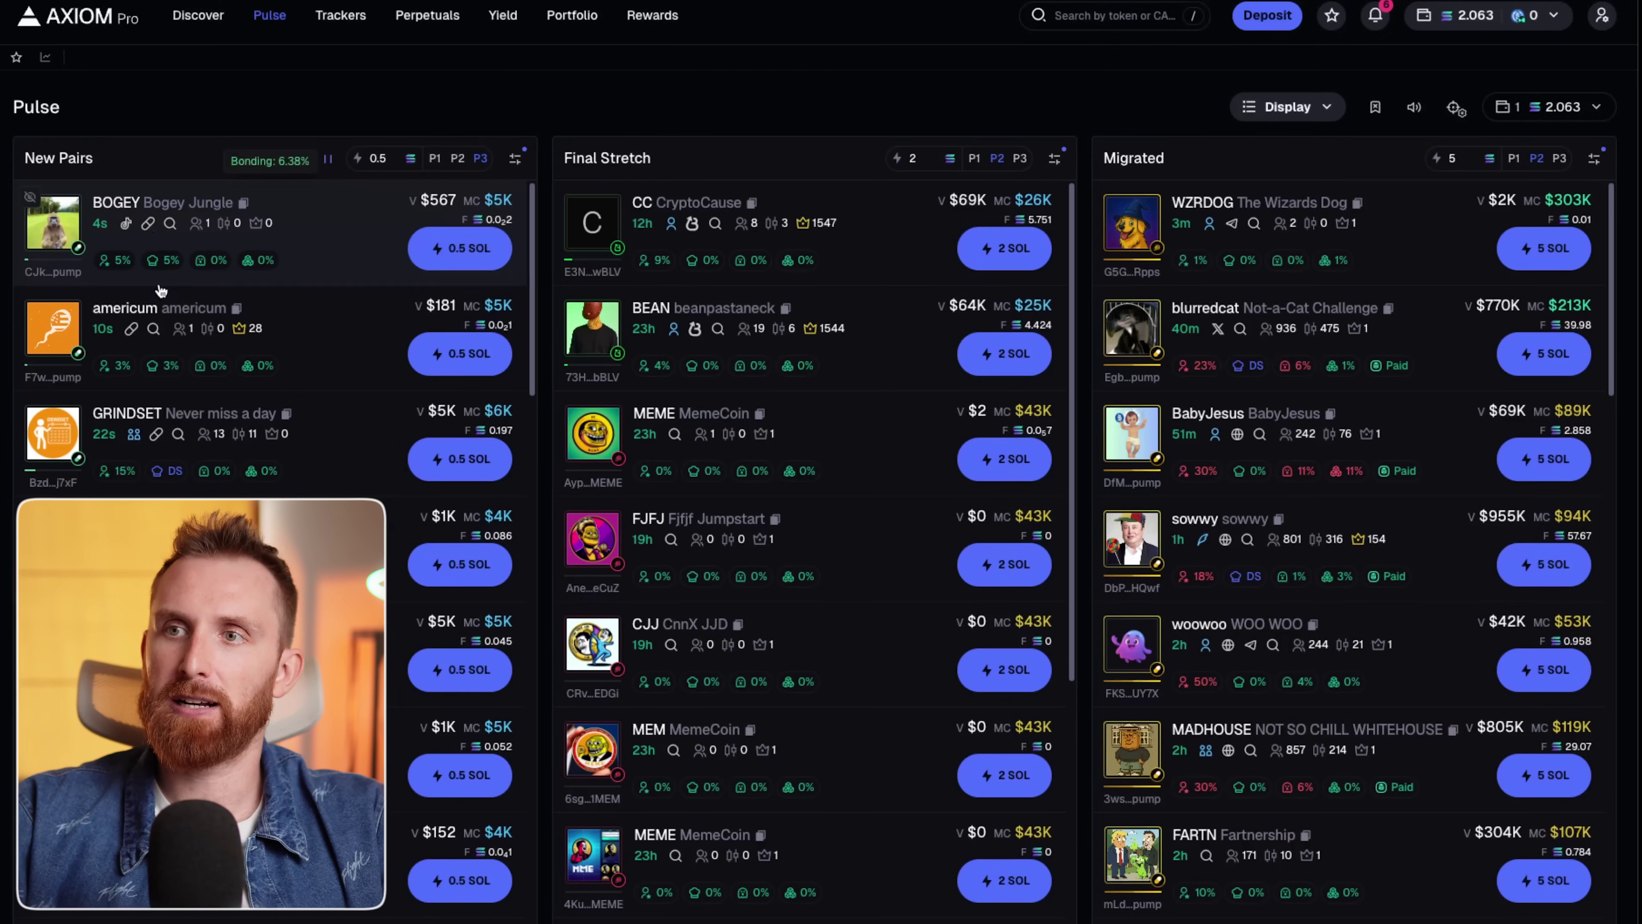
pyautogui.click(121, 310)
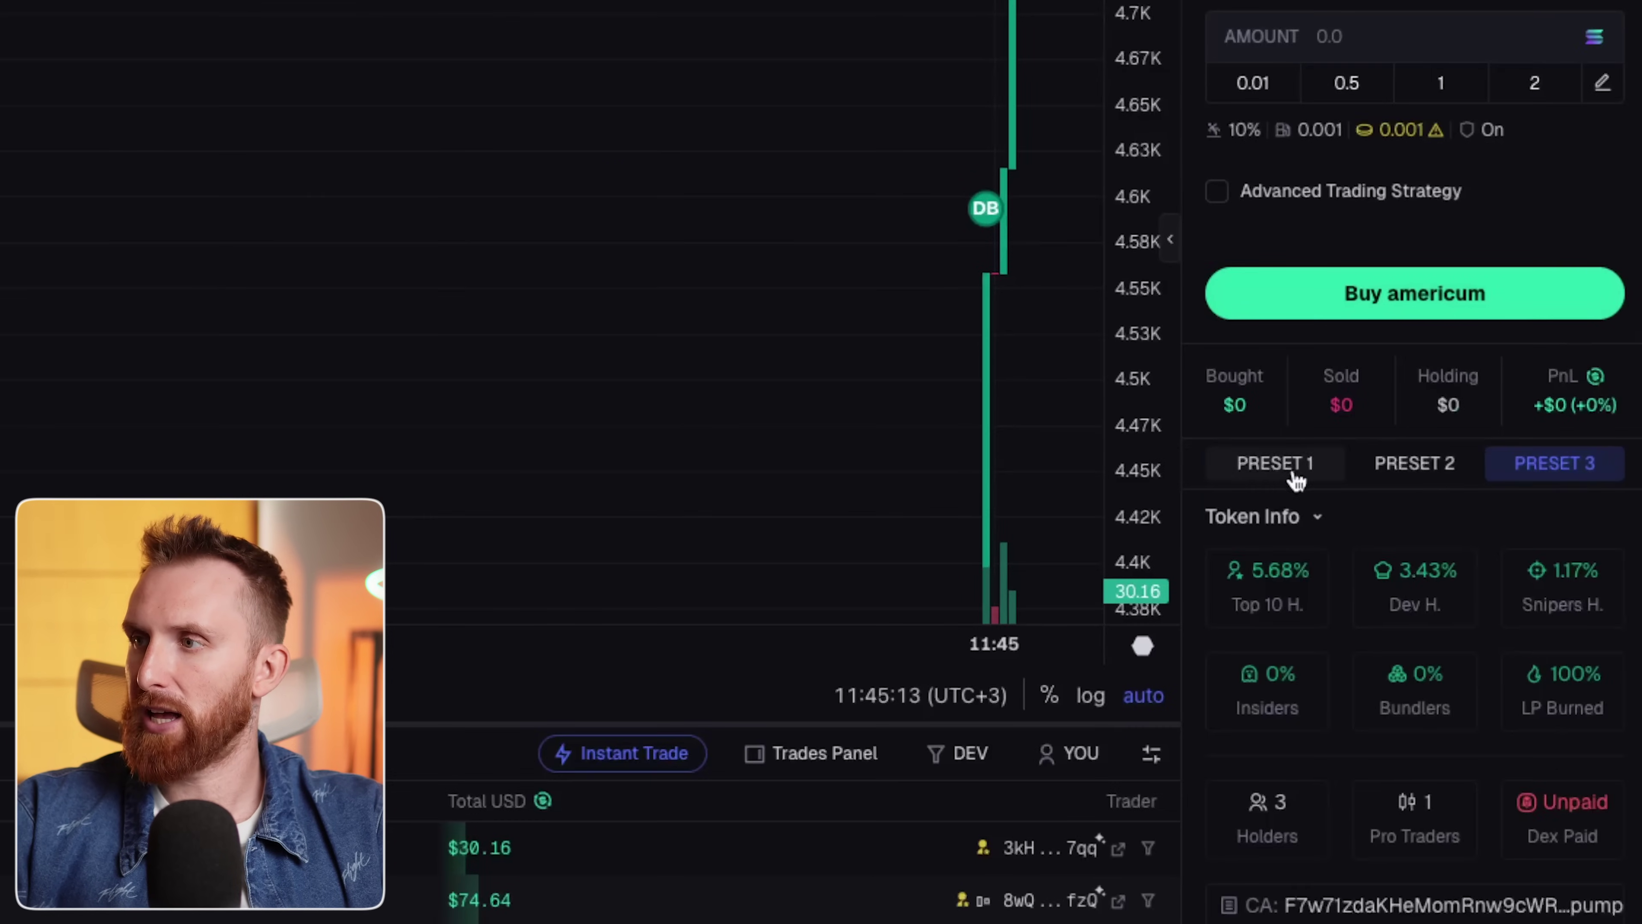
pyautogui.click(1296, 480)
pyautogui.click(1403, 470)
pyautogui.click(1551, 466)
pyautogui.click(1290, 479)
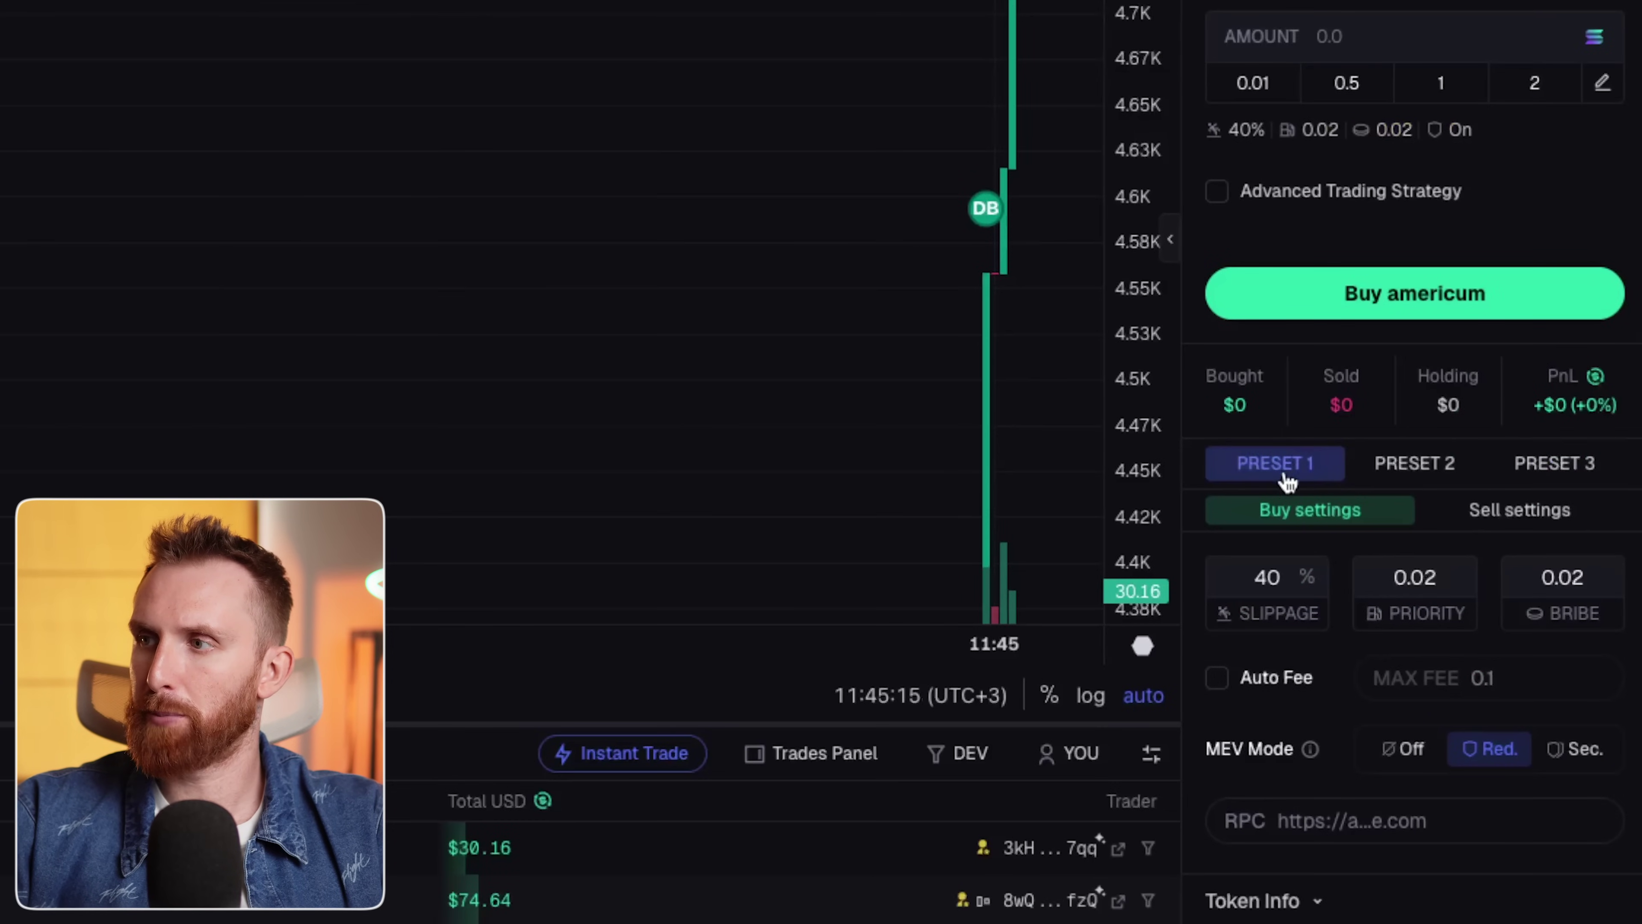
pyautogui.click(1510, 515)
pyautogui.click(1389, 512)
# Review the buy and sell settings of Presets 2, 3 and 1 again.
pyautogui.click(1411, 472)
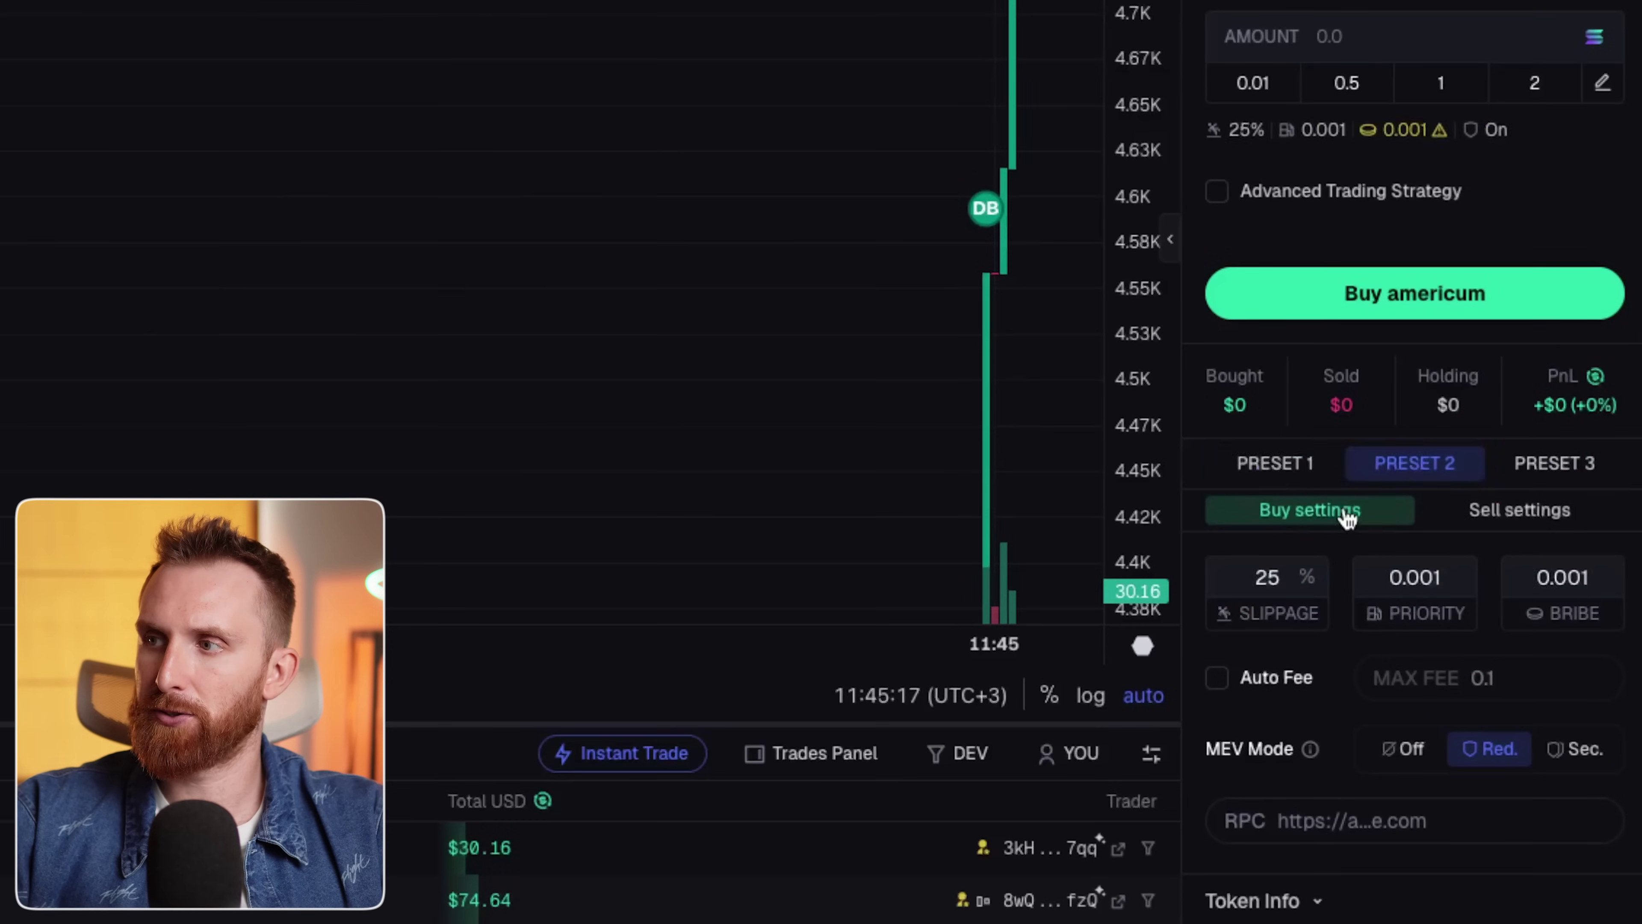
pyautogui.click(1497, 517)
pyautogui.click(1554, 464)
pyautogui.click(1284, 513)
pyautogui.click(1469, 514)
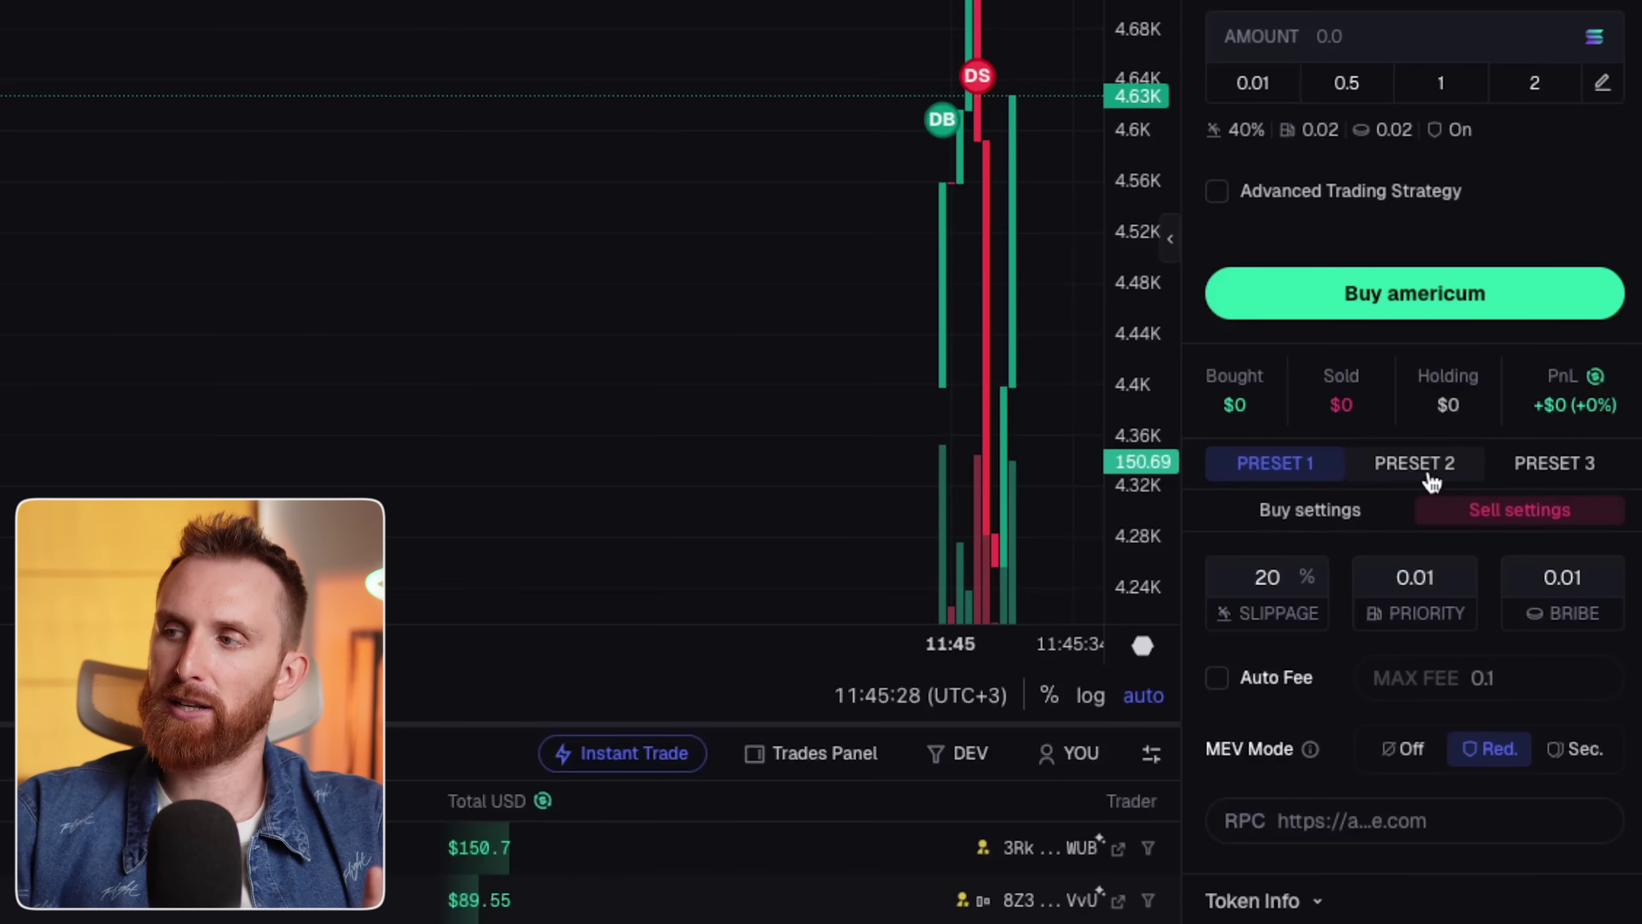
pyautogui.click(1428, 476)
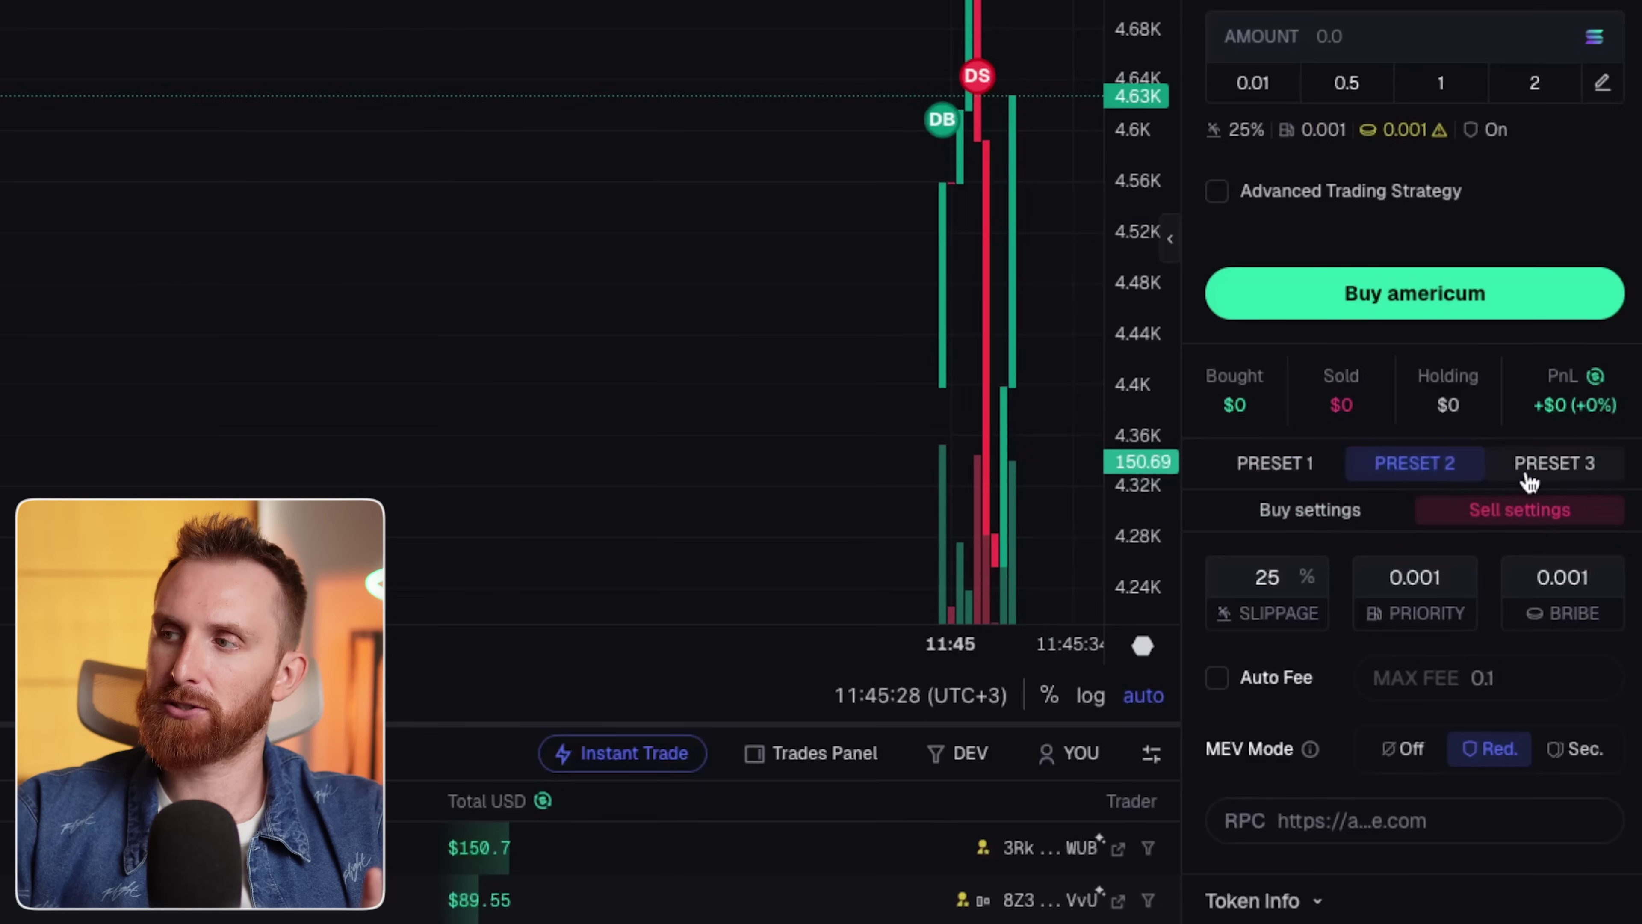
pyautogui.click(1549, 474)
pyautogui.click(1337, 518)
pyautogui.click(1413, 523)
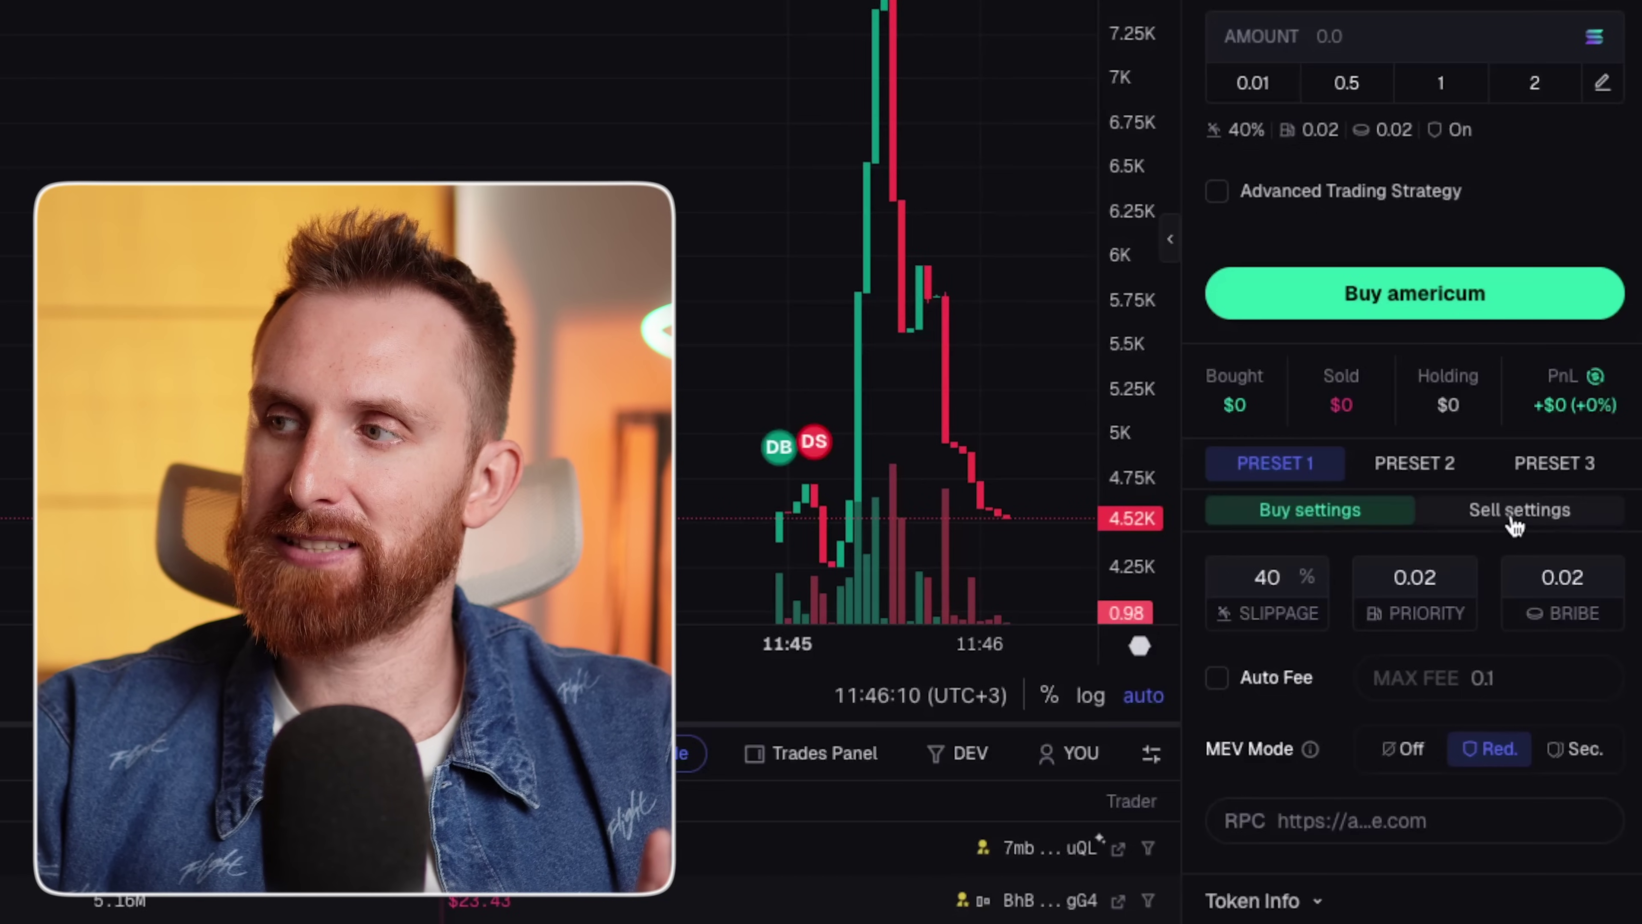
pyautogui.click(1519, 511)
pyautogui.click(1319, 528)
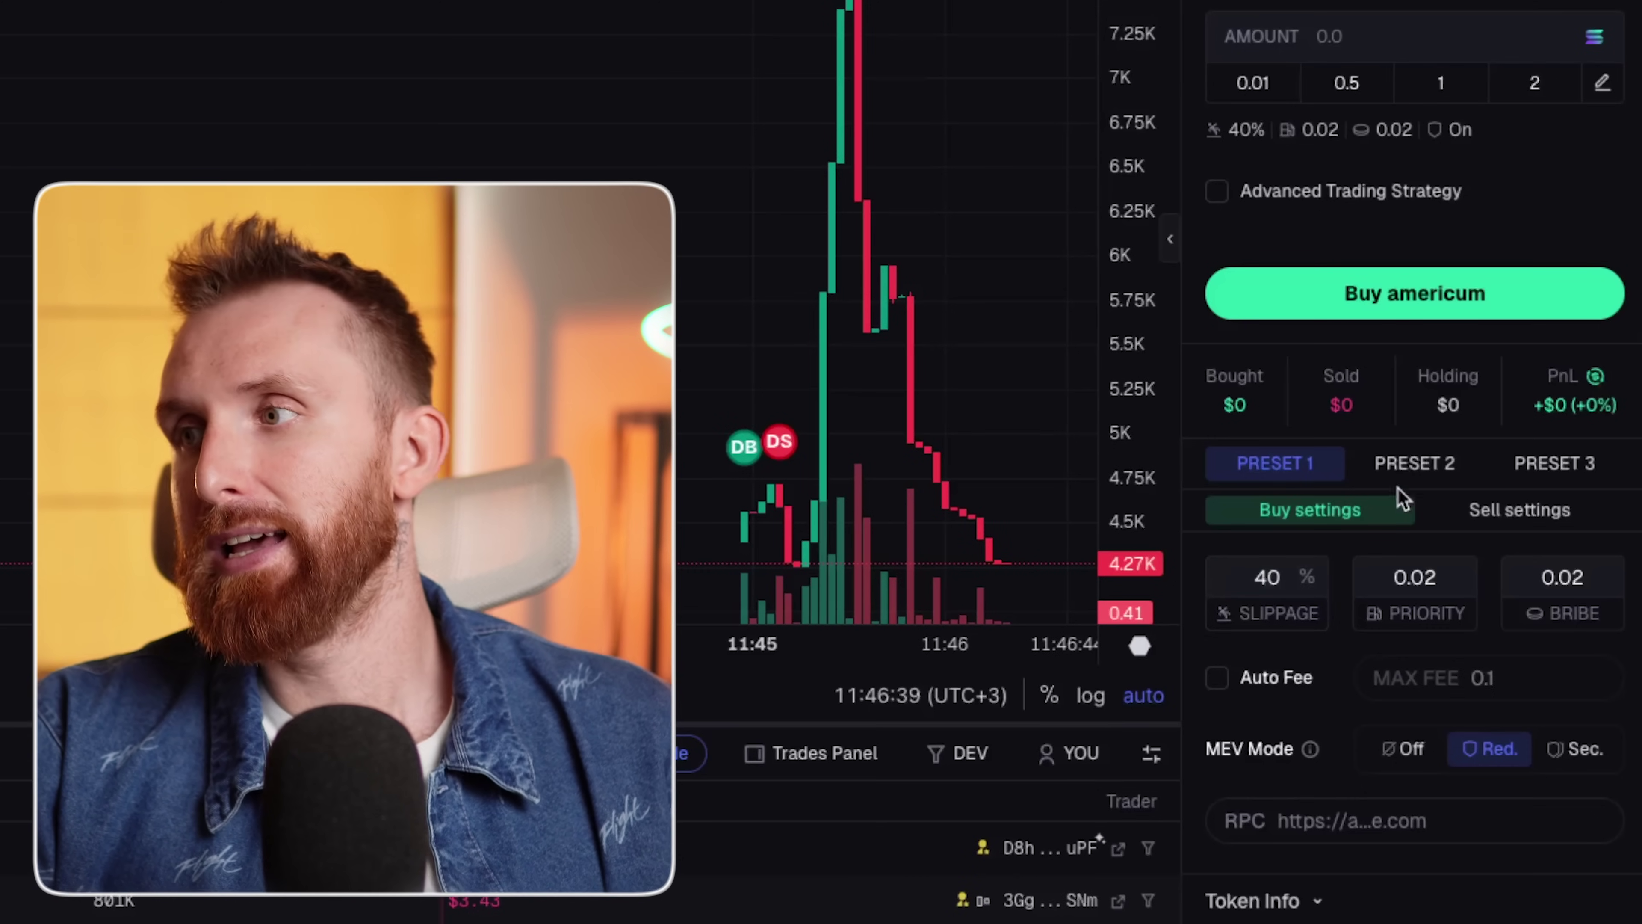
# Settle on Preset 3 buy settings with 10% slippage after checking Preset 2's 25%.
pyautogui.click(1425, 477)
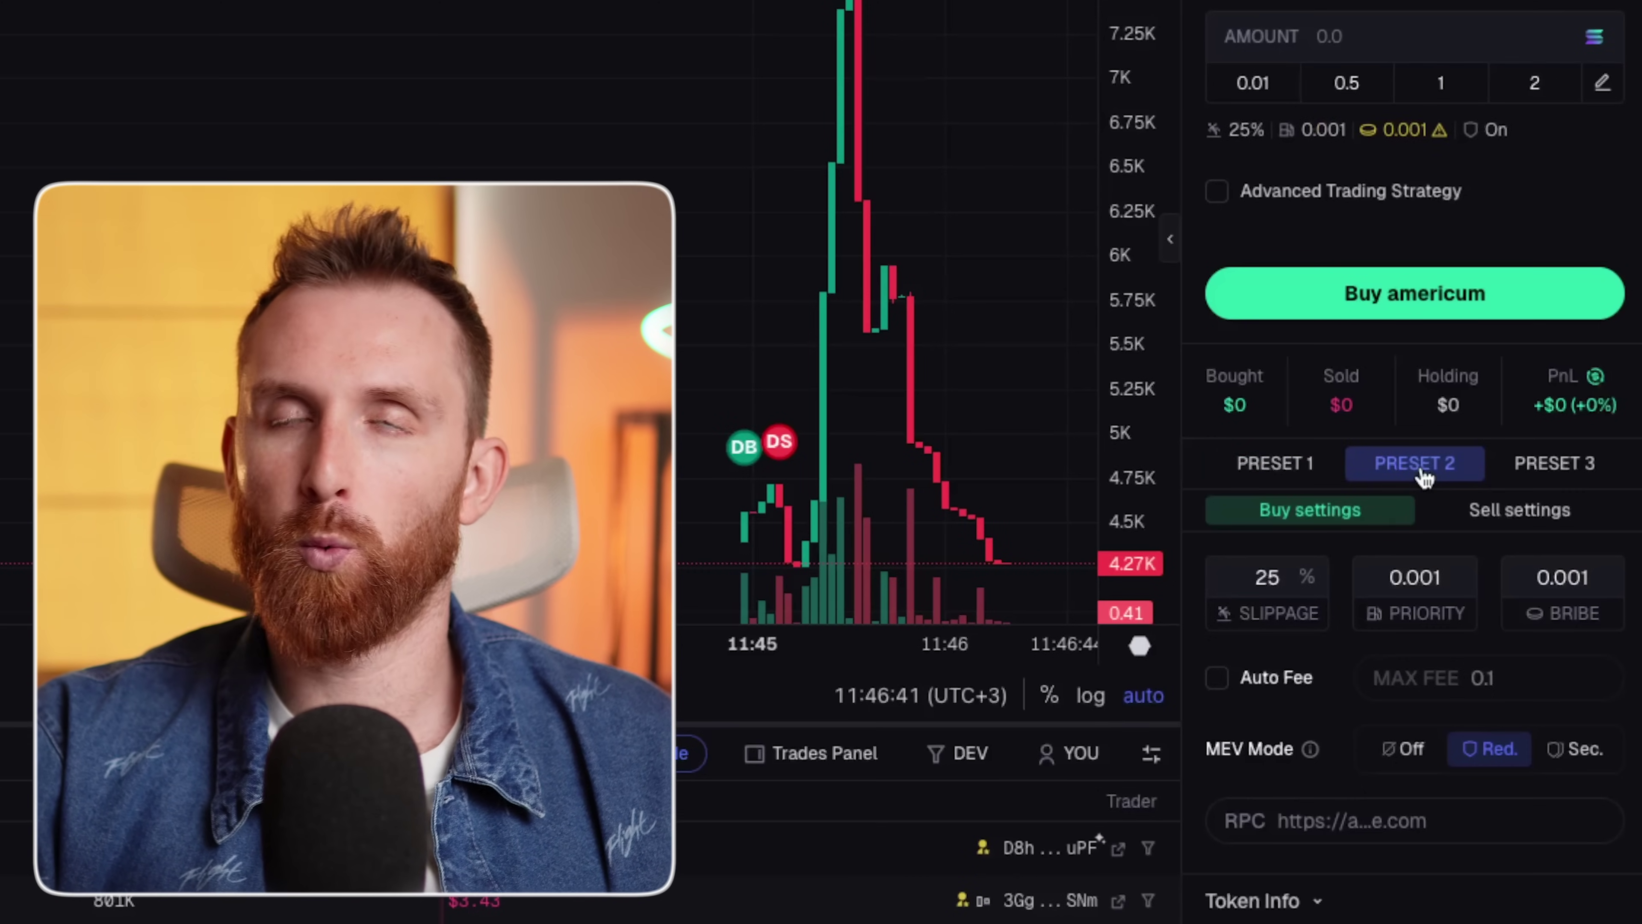
pyautogui.click(1552, 471)
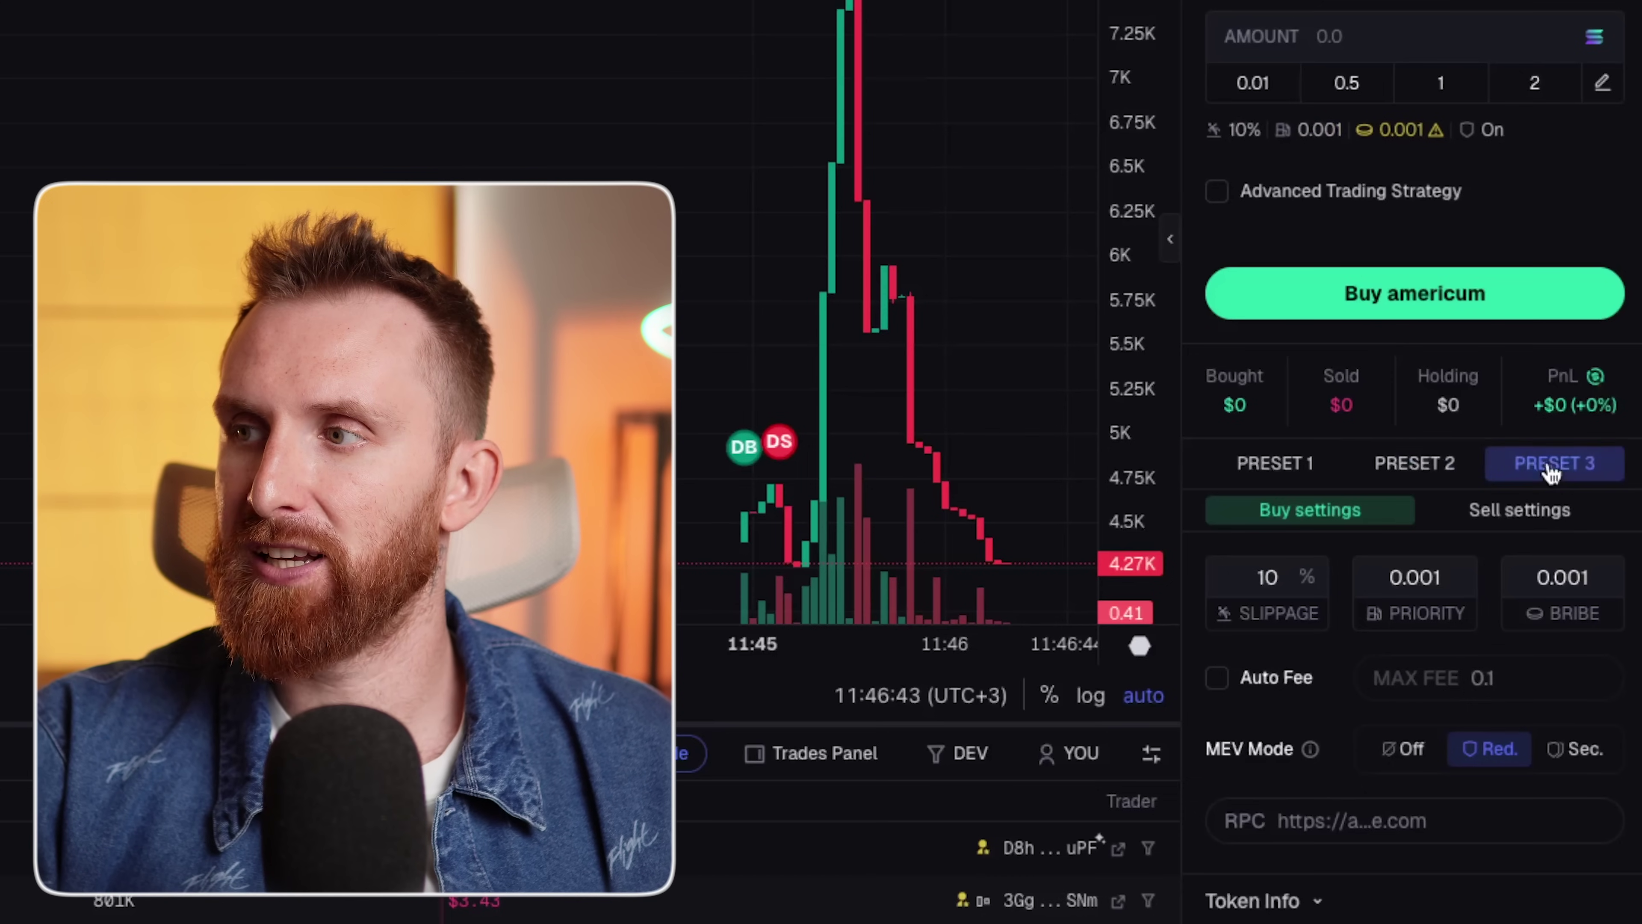
pyautogui.click(1422, 511)
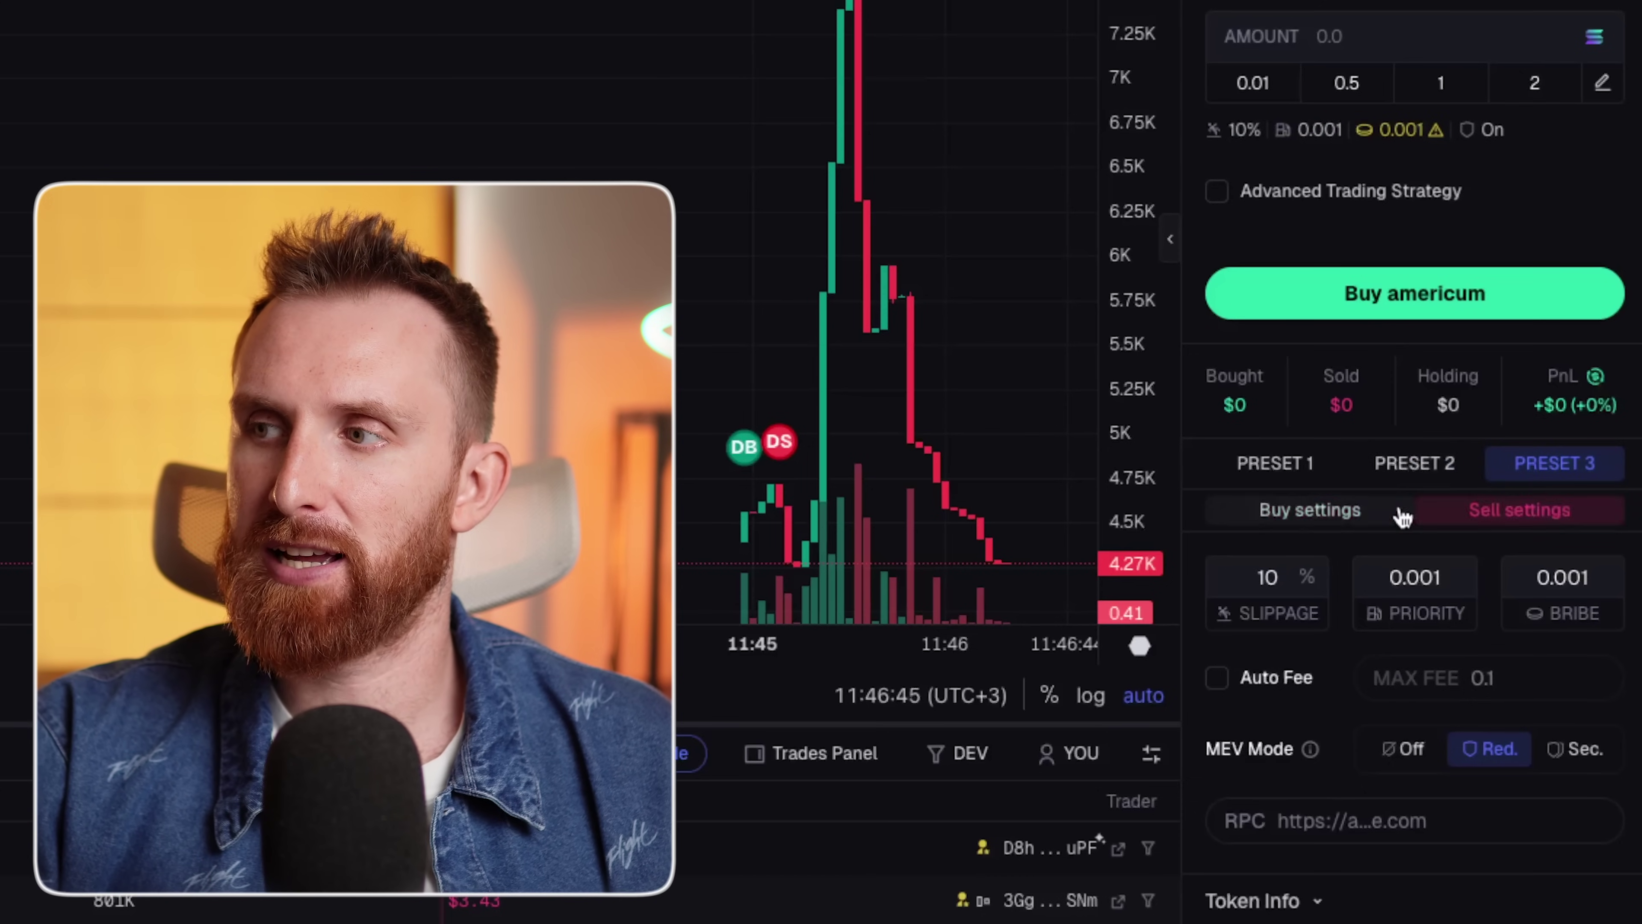
pyautogui.click(1396, 511)
pyautogui.click(1404, 469)
pyautogui.click(1551, 470)
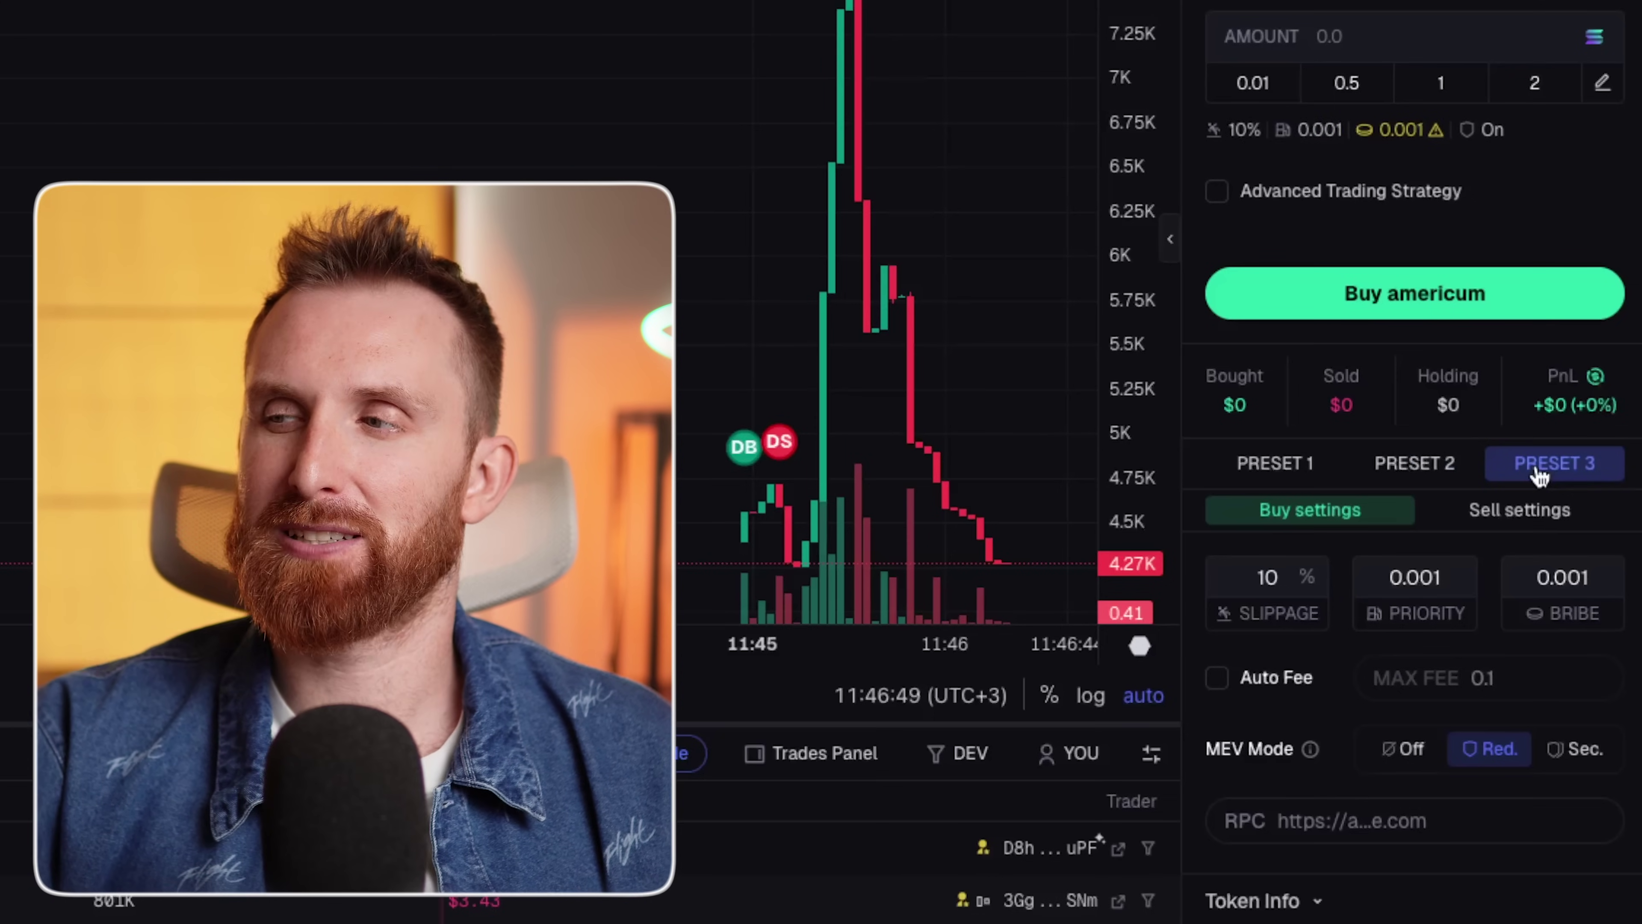
pyautogui.click(1432, 471)
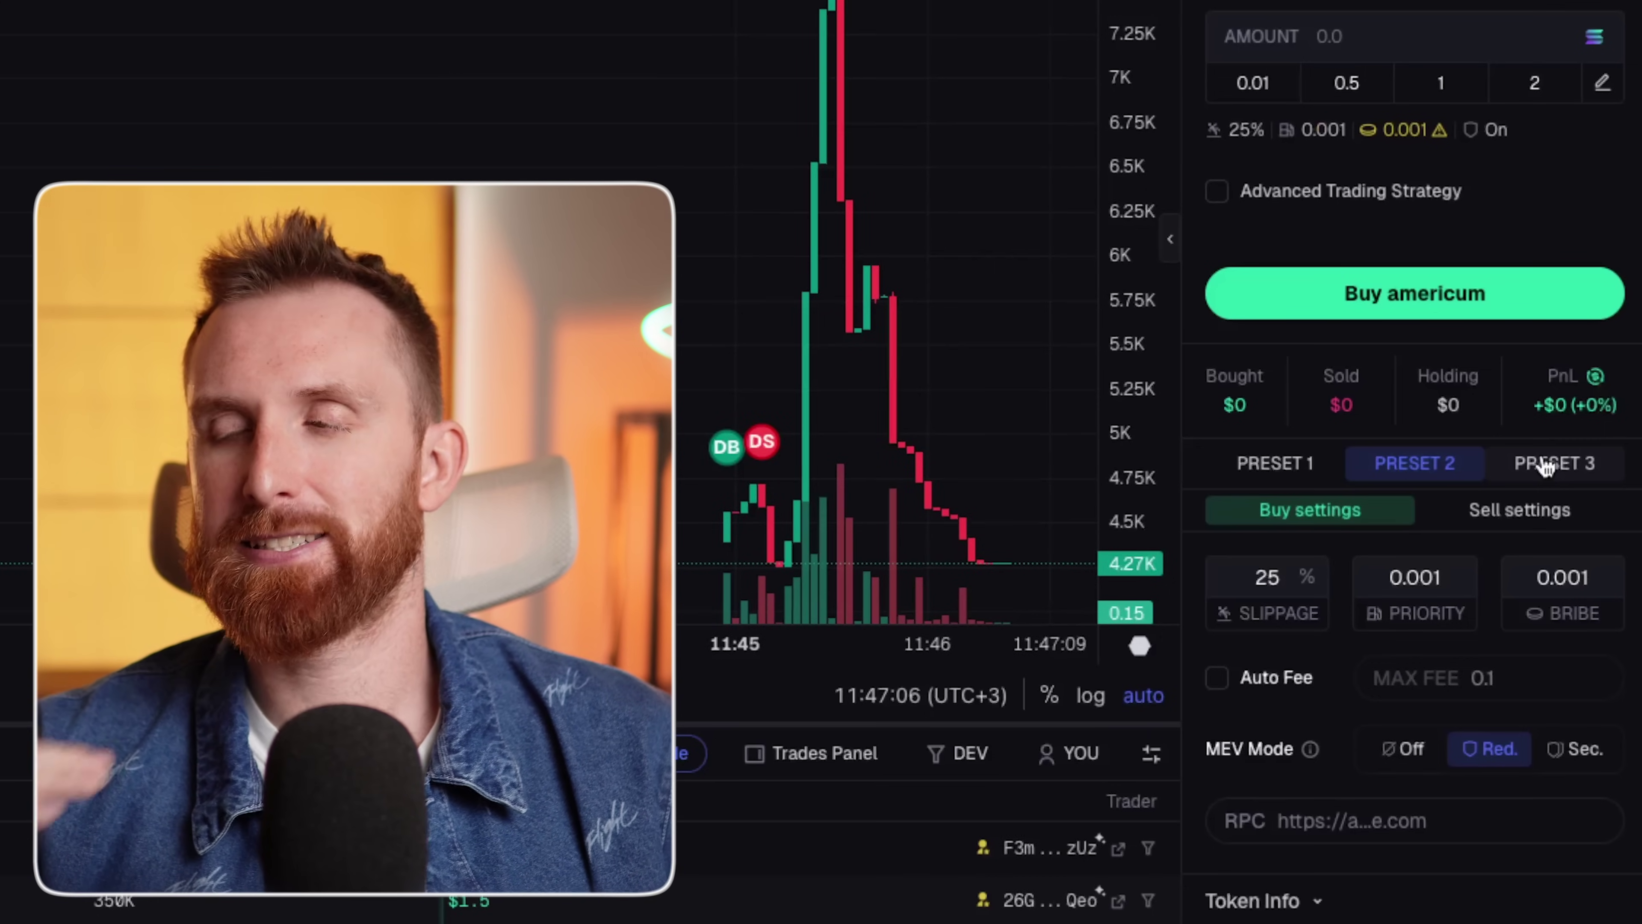
pyautogui.click(1545, 465)
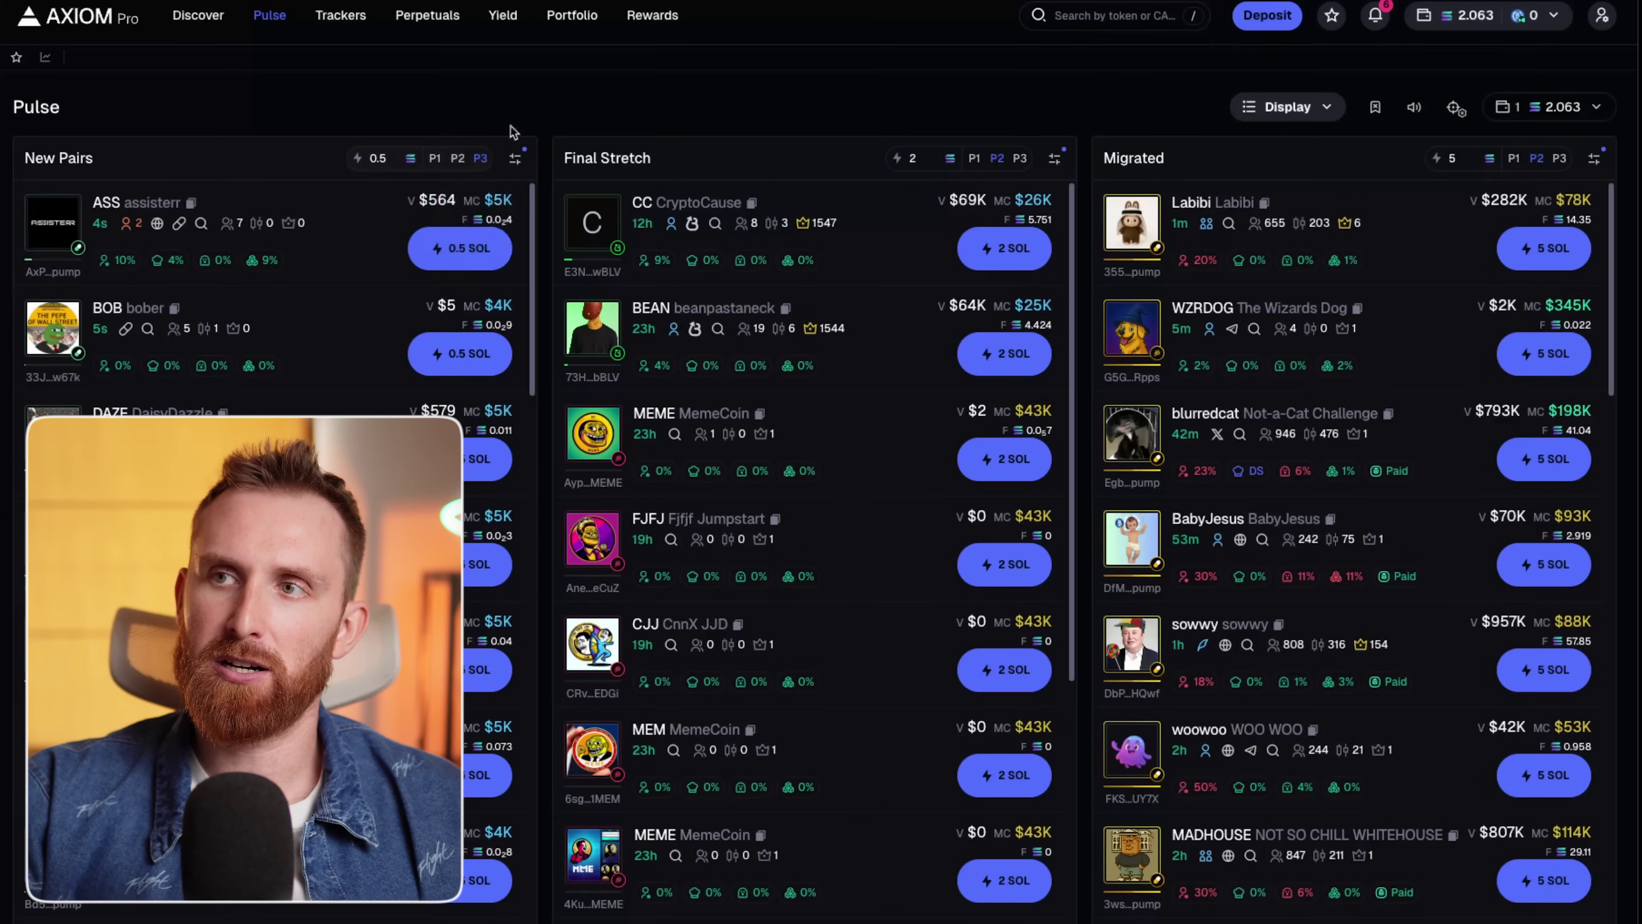
# Switch the New Pairs, Final Stretch and Migrated quick-buy presets to P3.
pyautogui.click(458, 158)
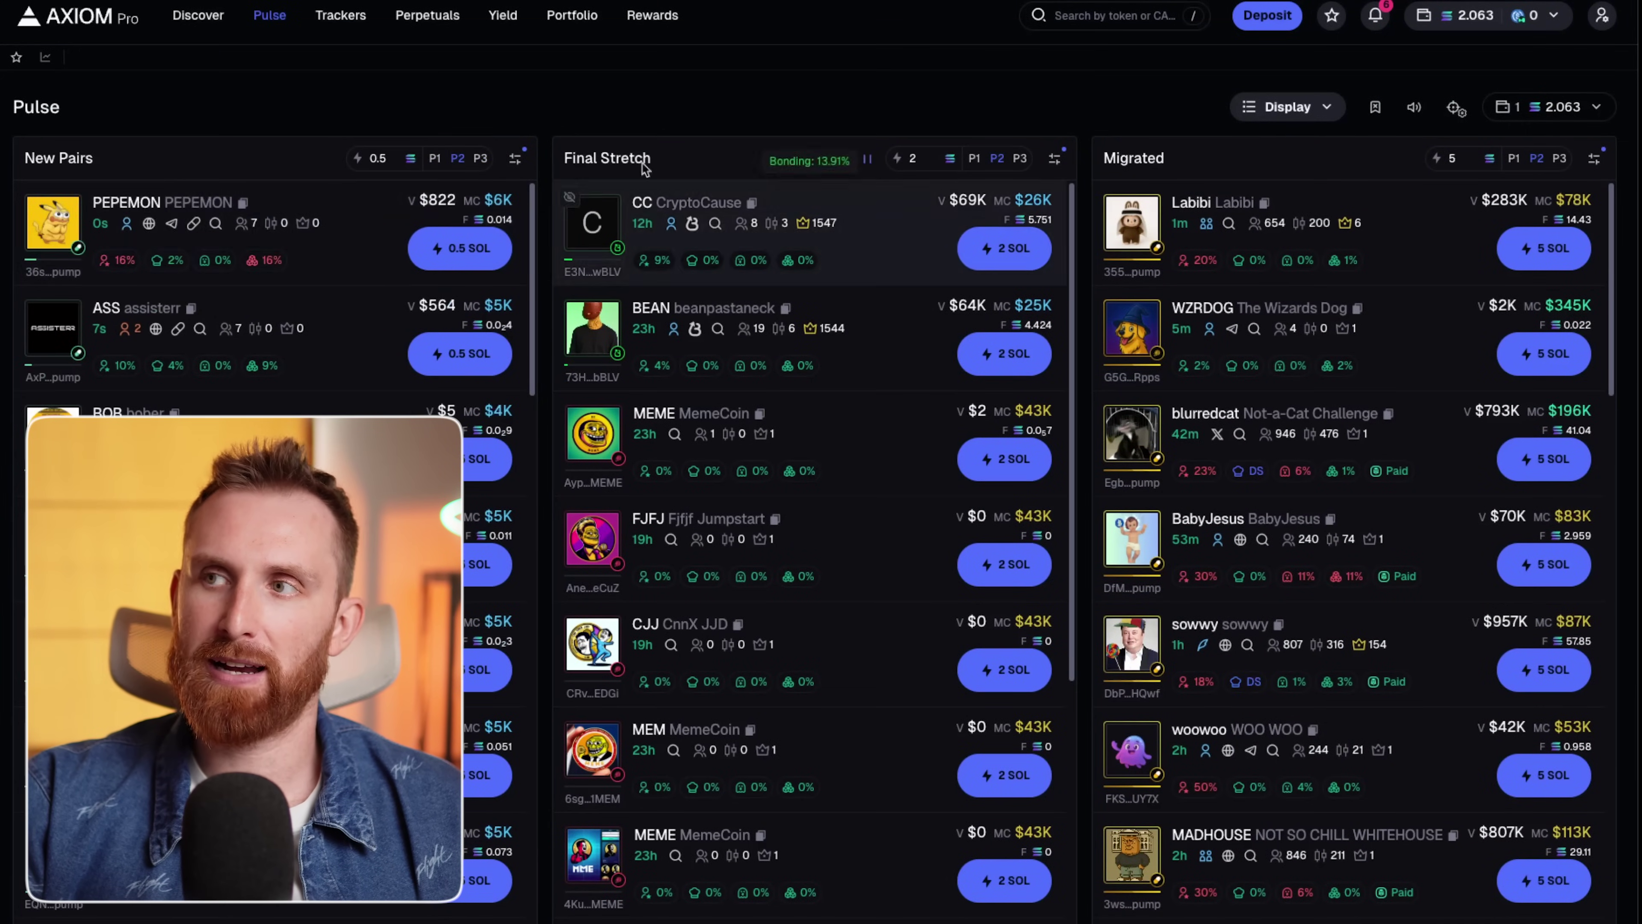
pyautogui.click(1020, 159)
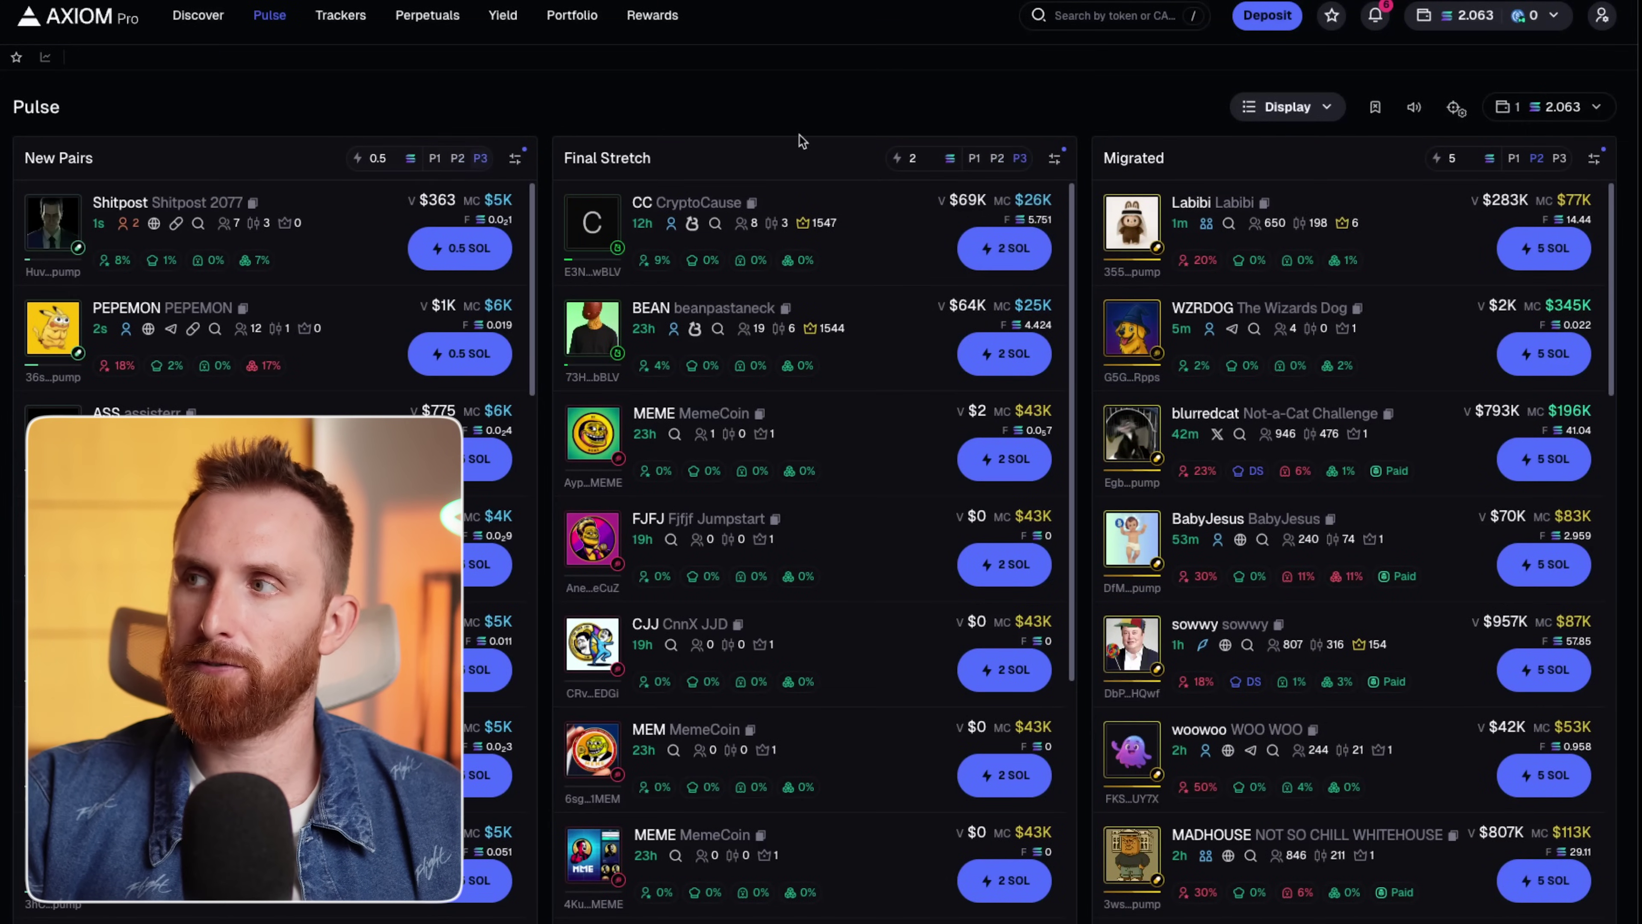
pyautogui.click(1559, 158)
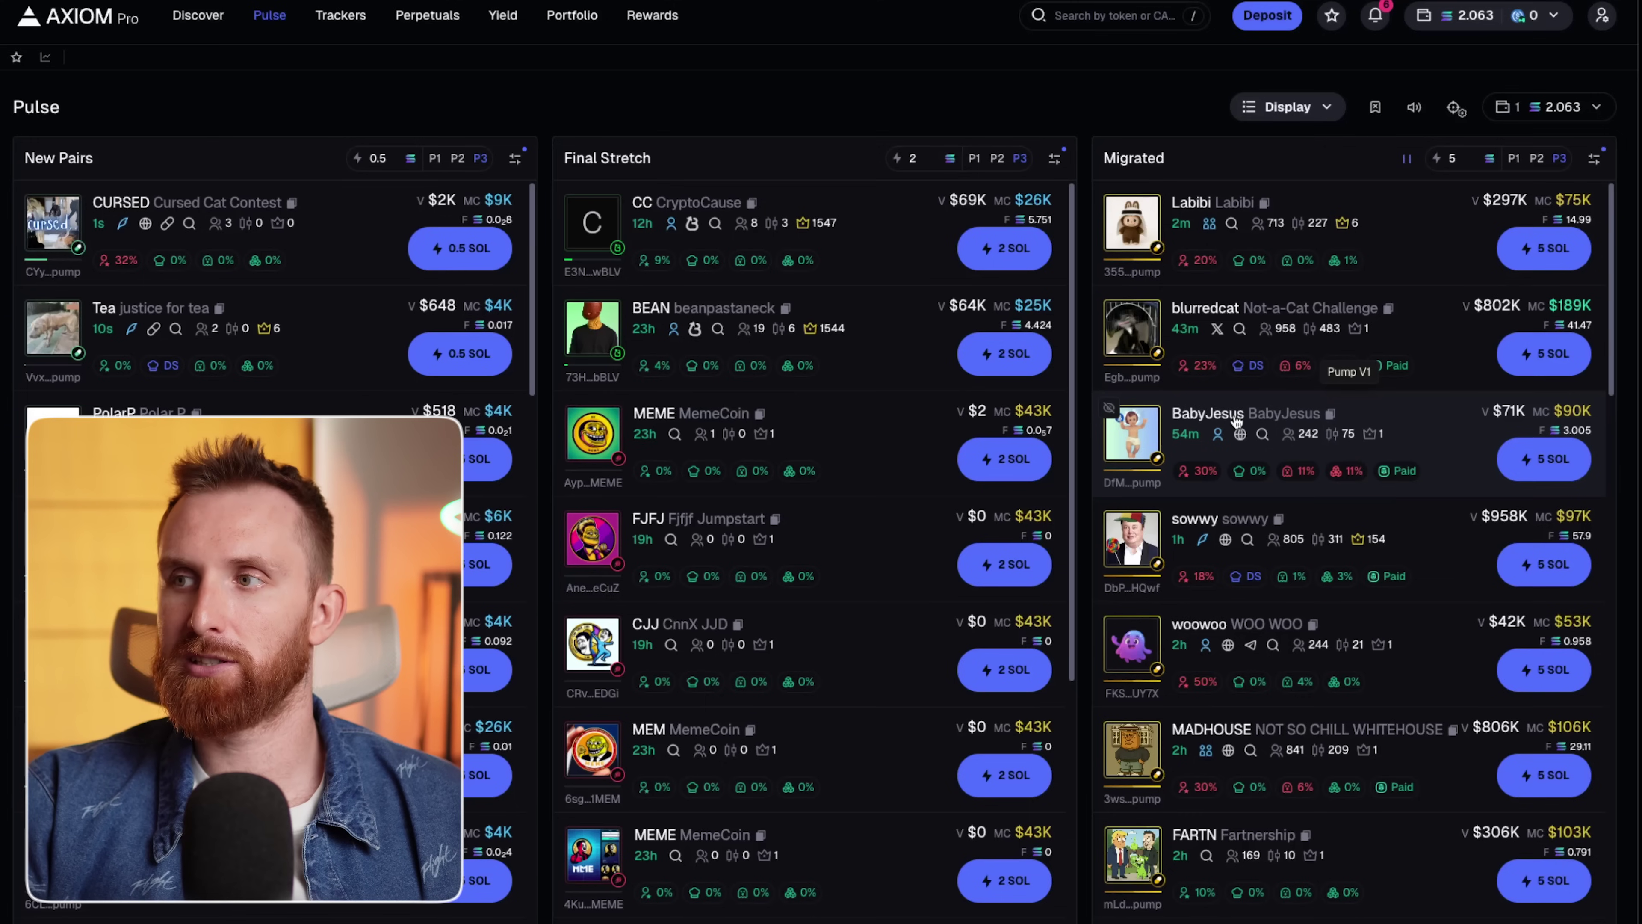
pyautogui.moveTo(1216, 428)
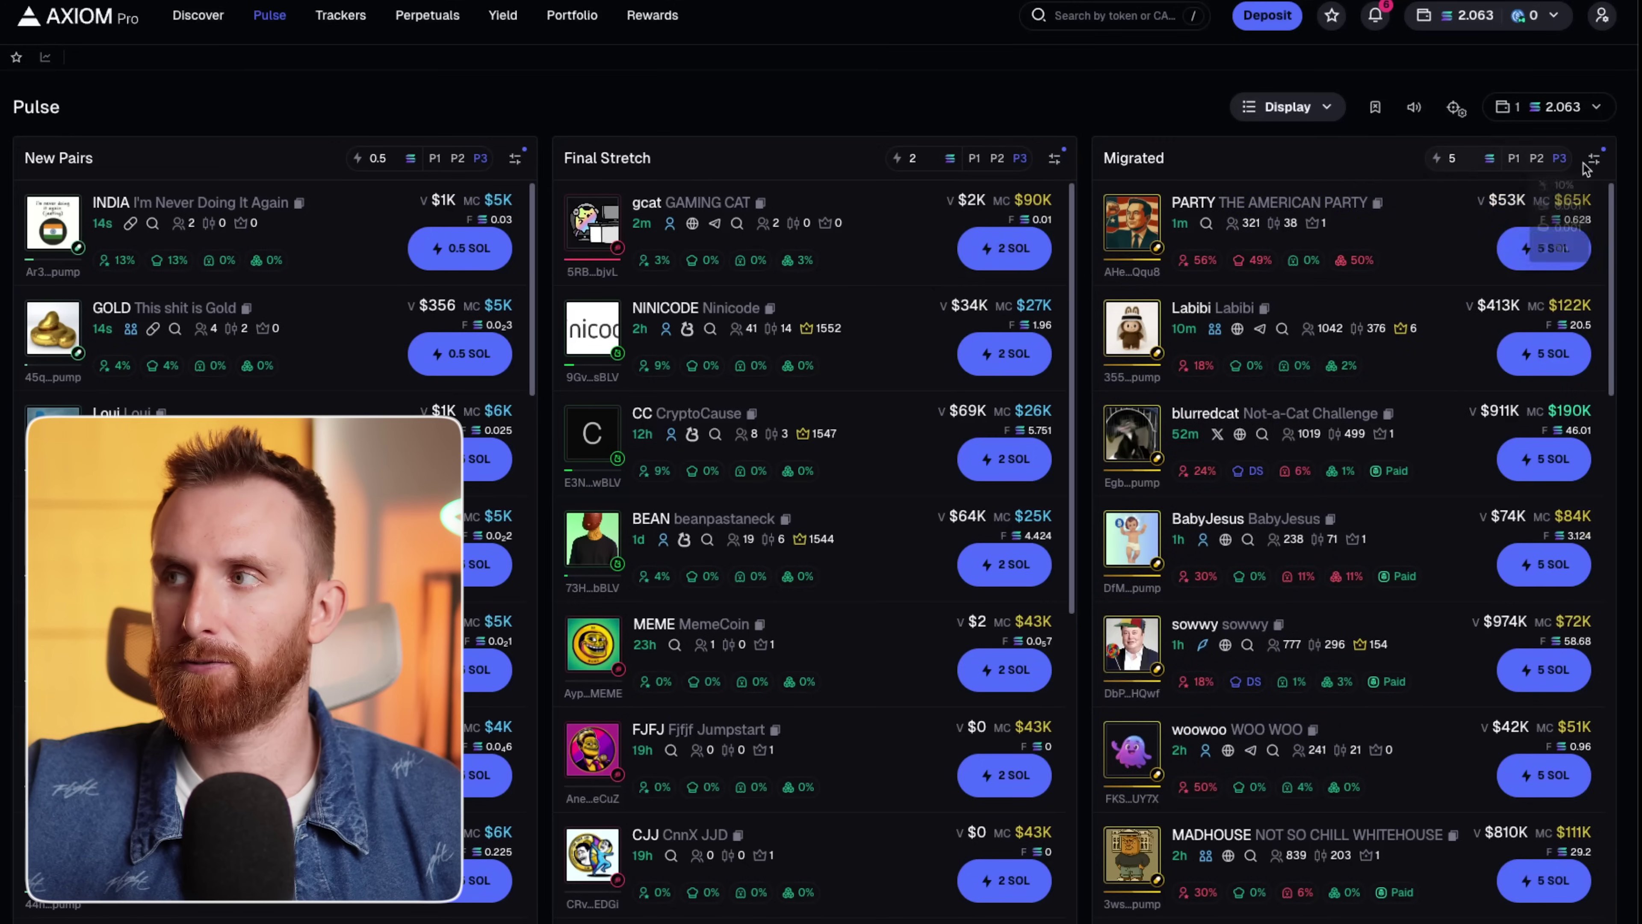
# Include Launch a Coin tokens in the Migrated column filters.
pyautogui.click(1595, 161)
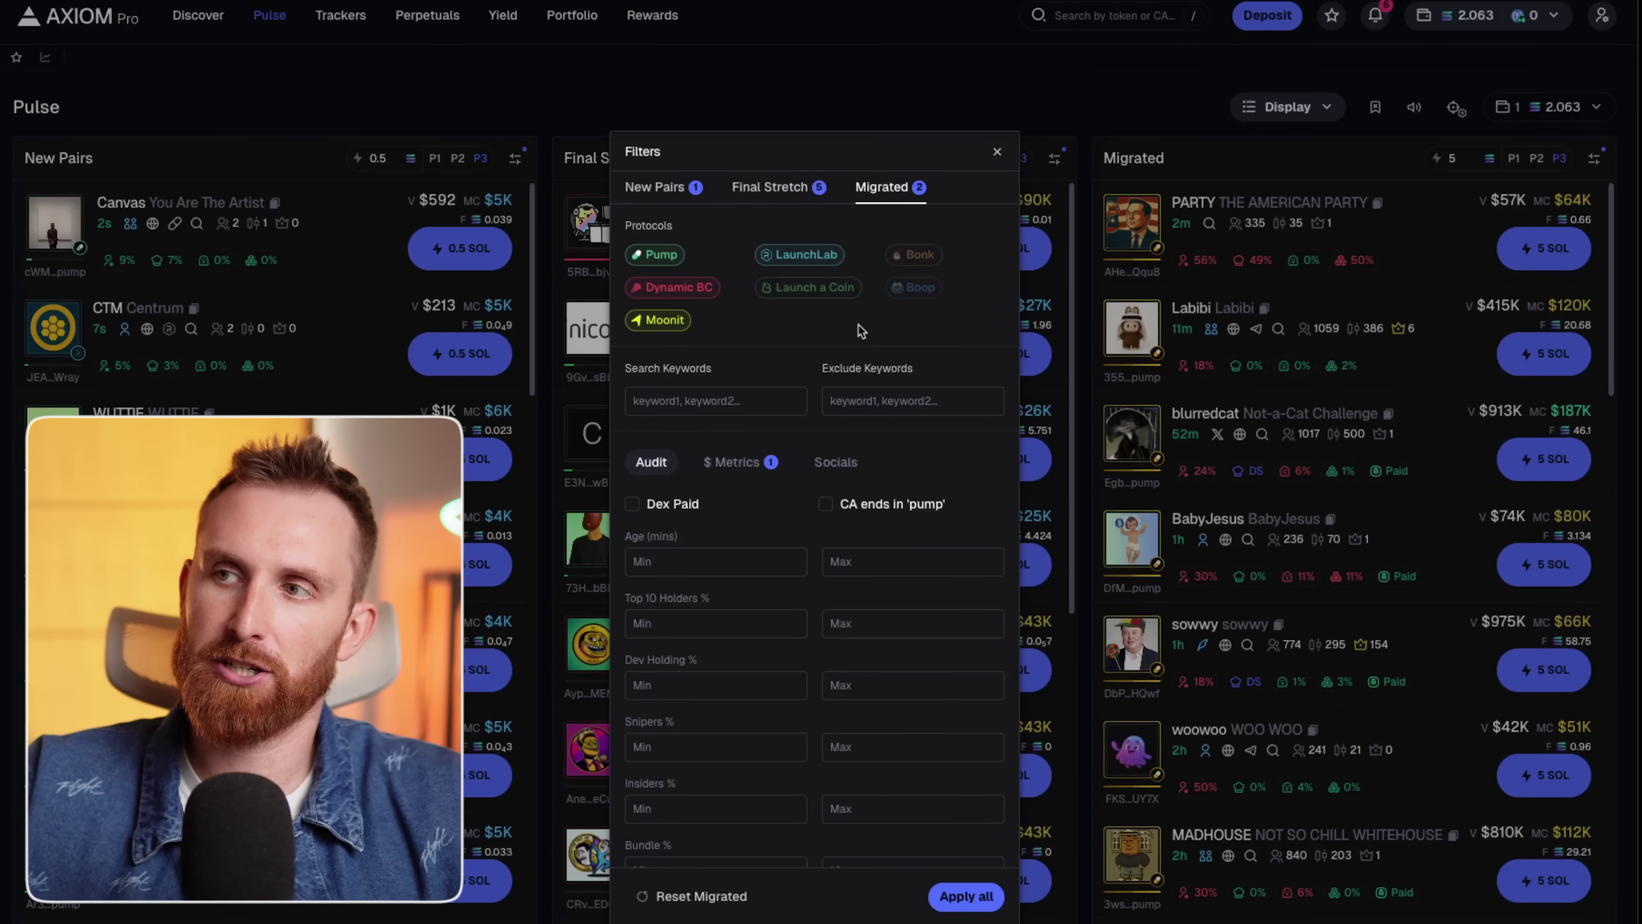
pyautogui.click(809, 288)
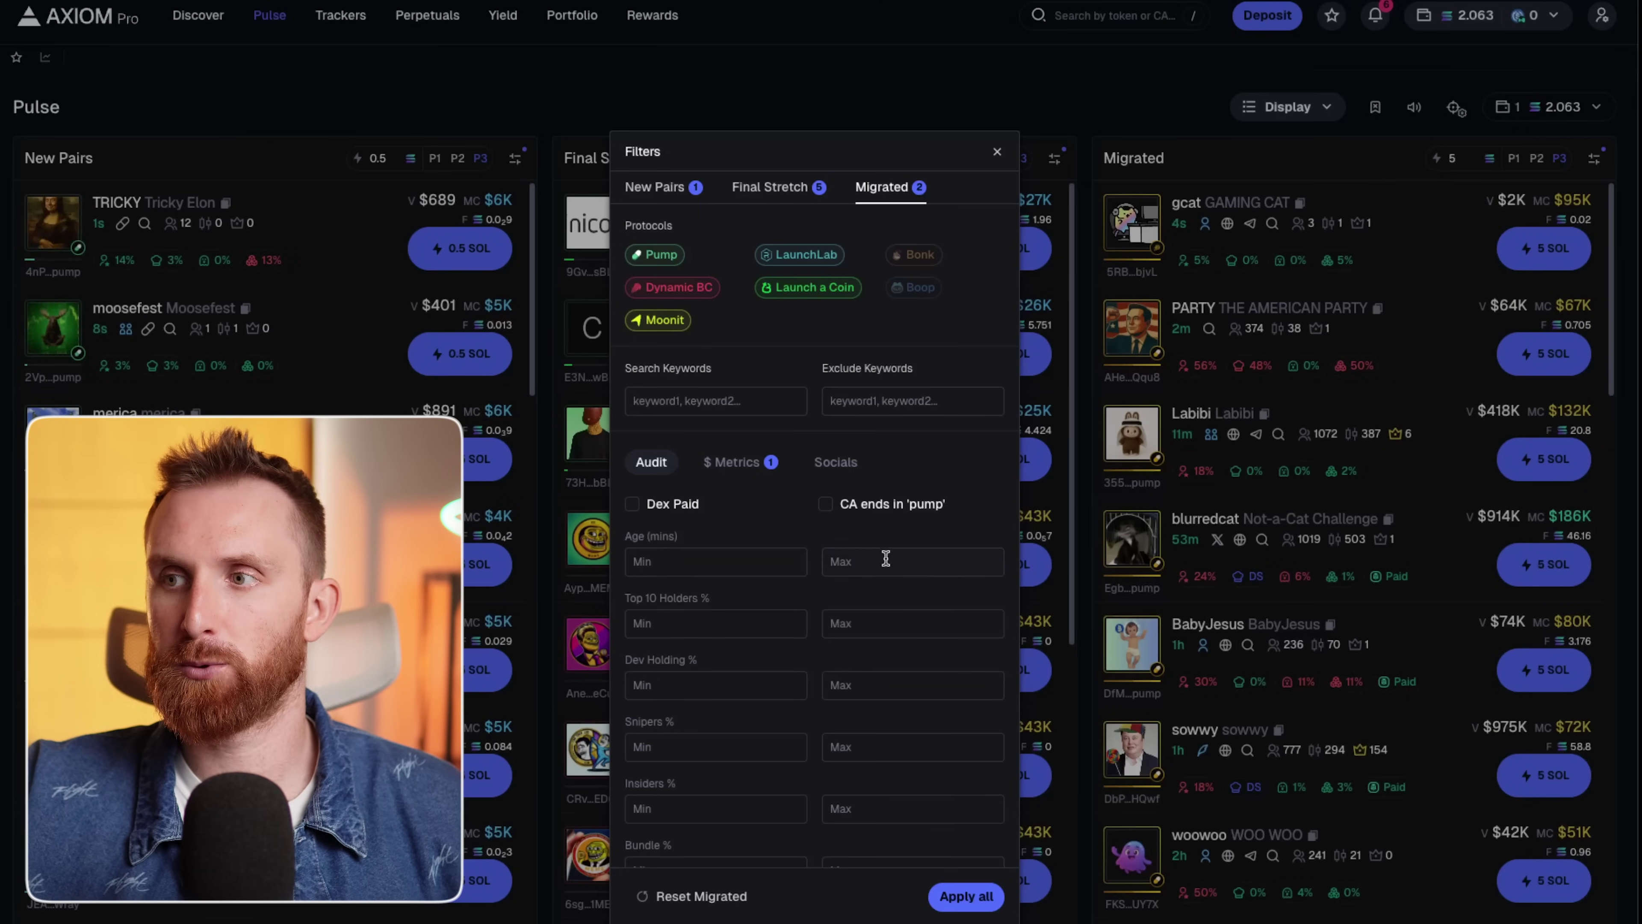
pyautogui.scroll(-1, 795, 631)
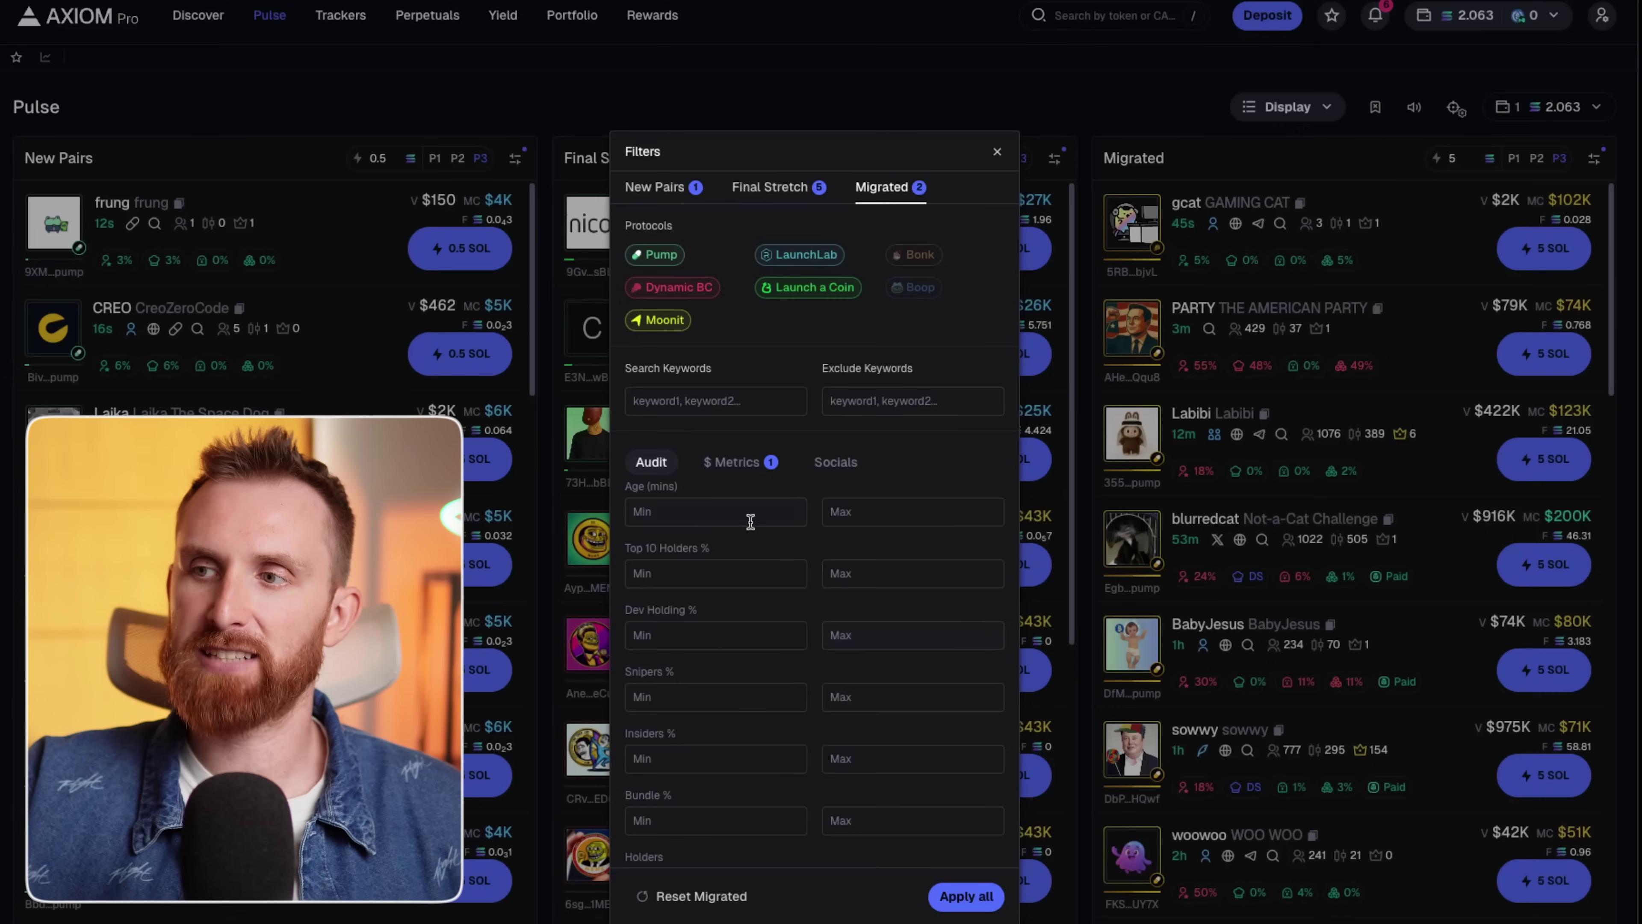
# Cap dev holding, insiders and snipers at 10% and bundle at 5%, then apply.
pyautogui.click(860, 636)
pyautogui.write('10')
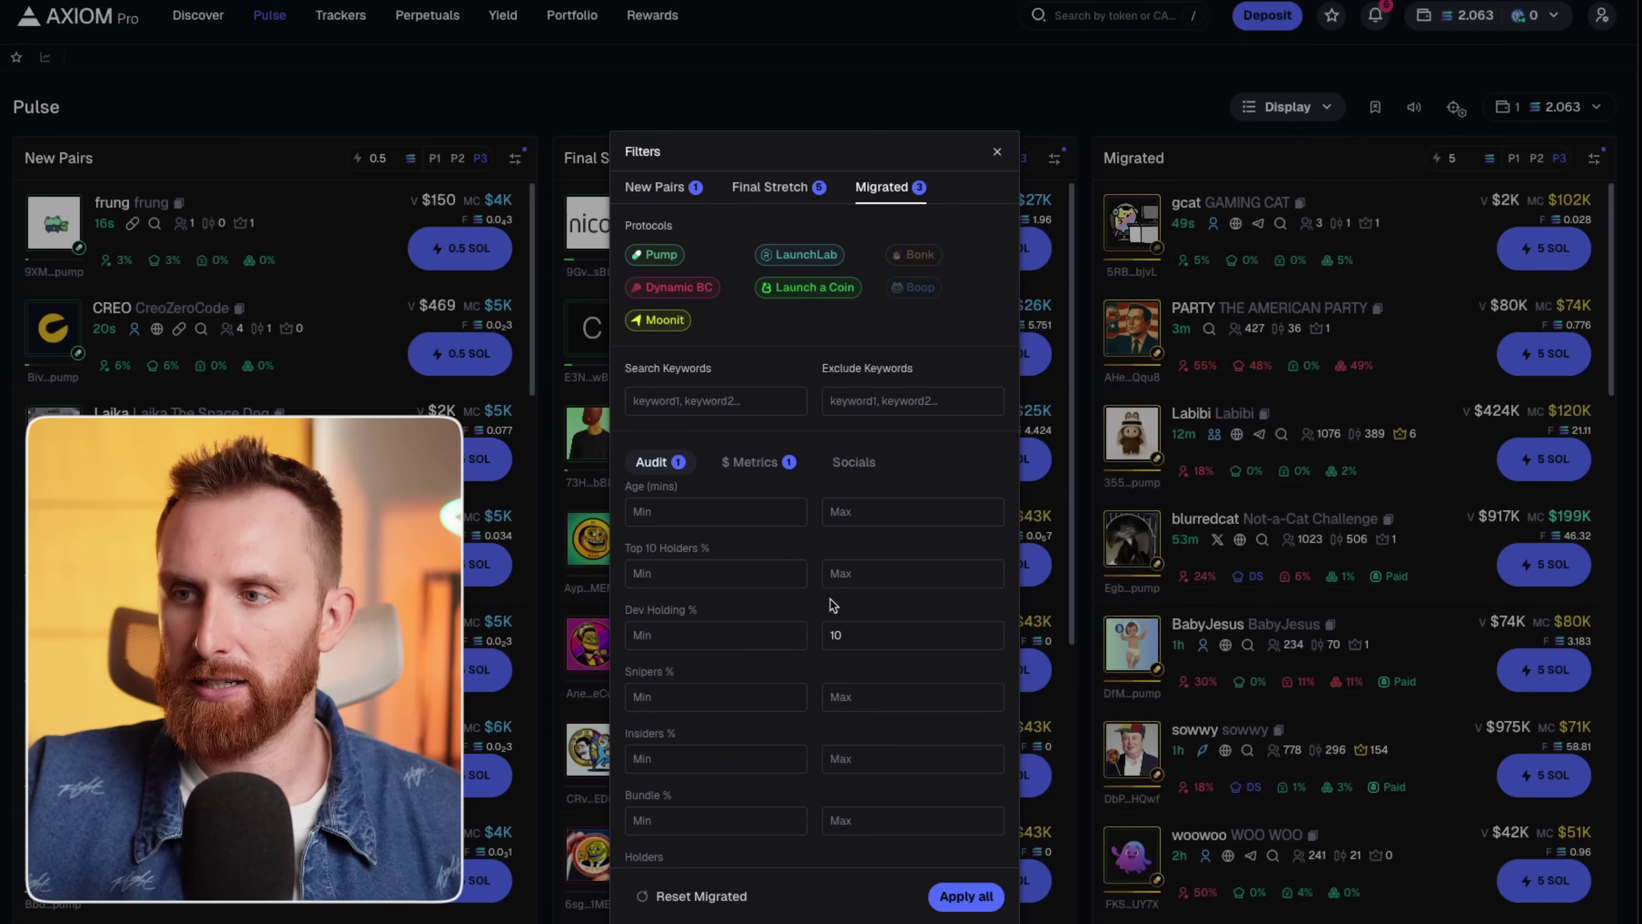
pyautogui.click(845, 826)
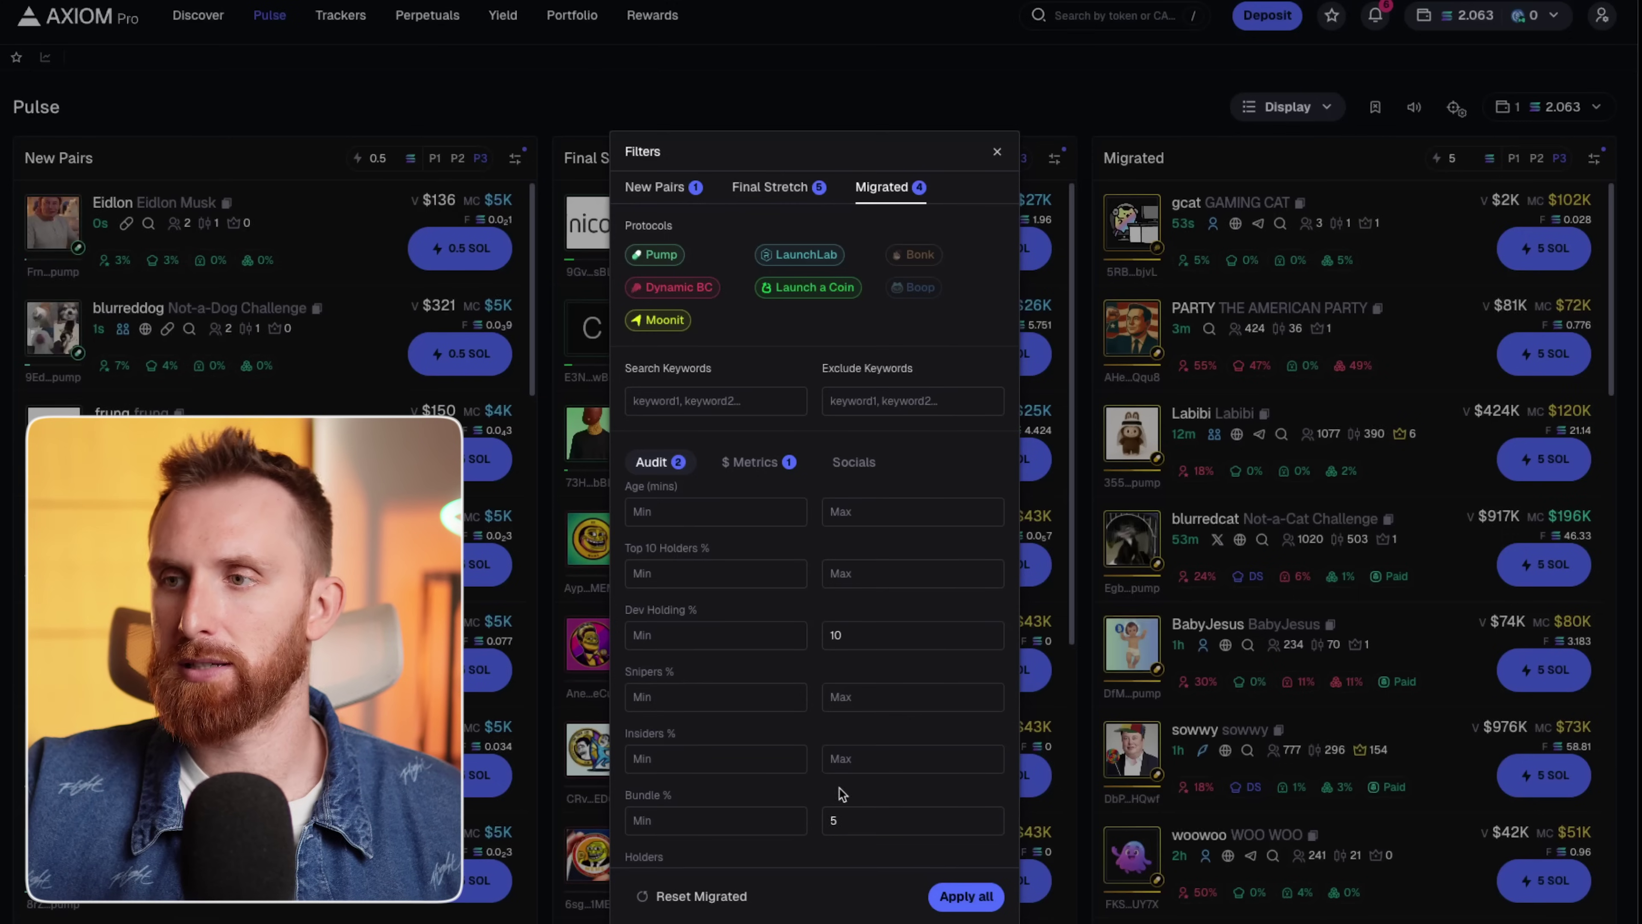
pyautogui.click(878, 754)
pyautogui.write('10')
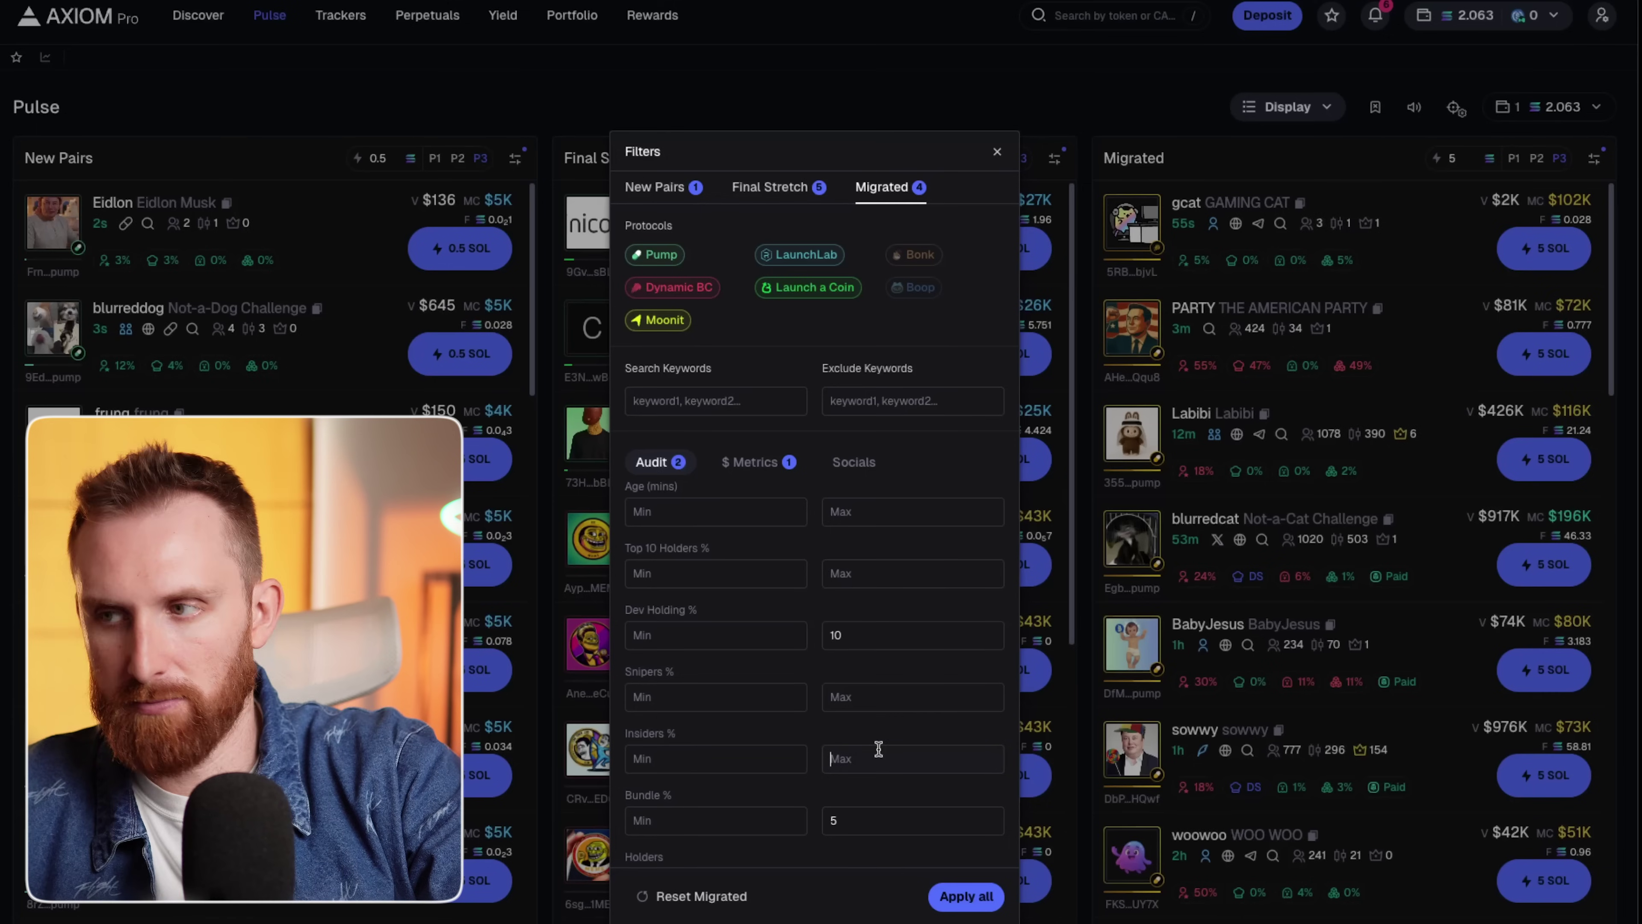
pyautogui.click(865, 698)
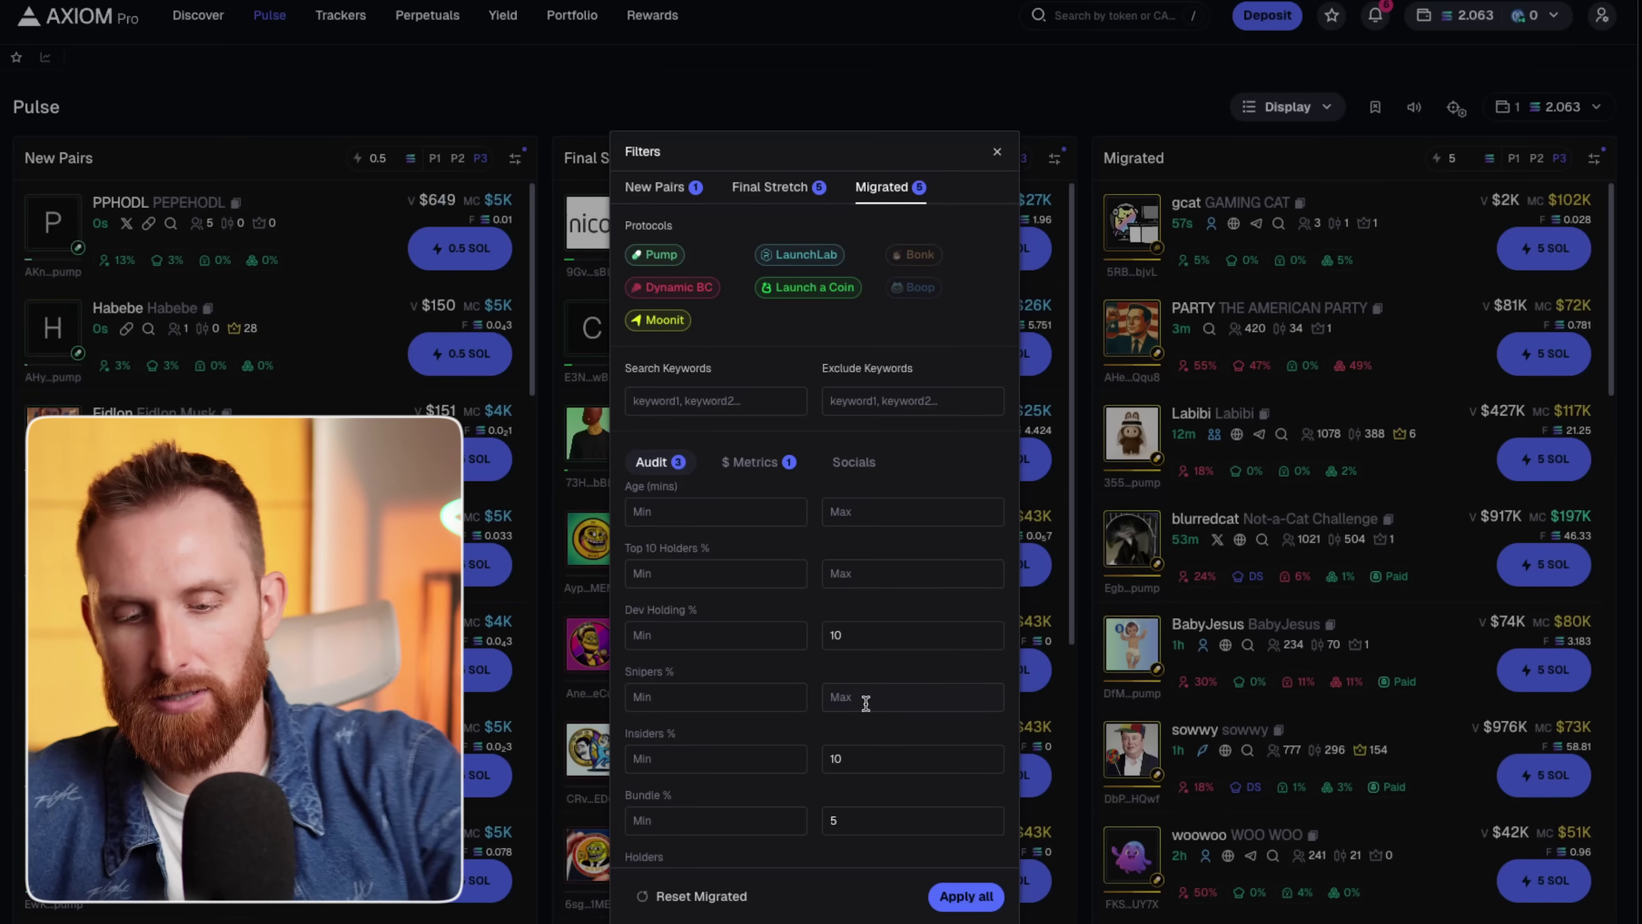
pyautogui.write('10')
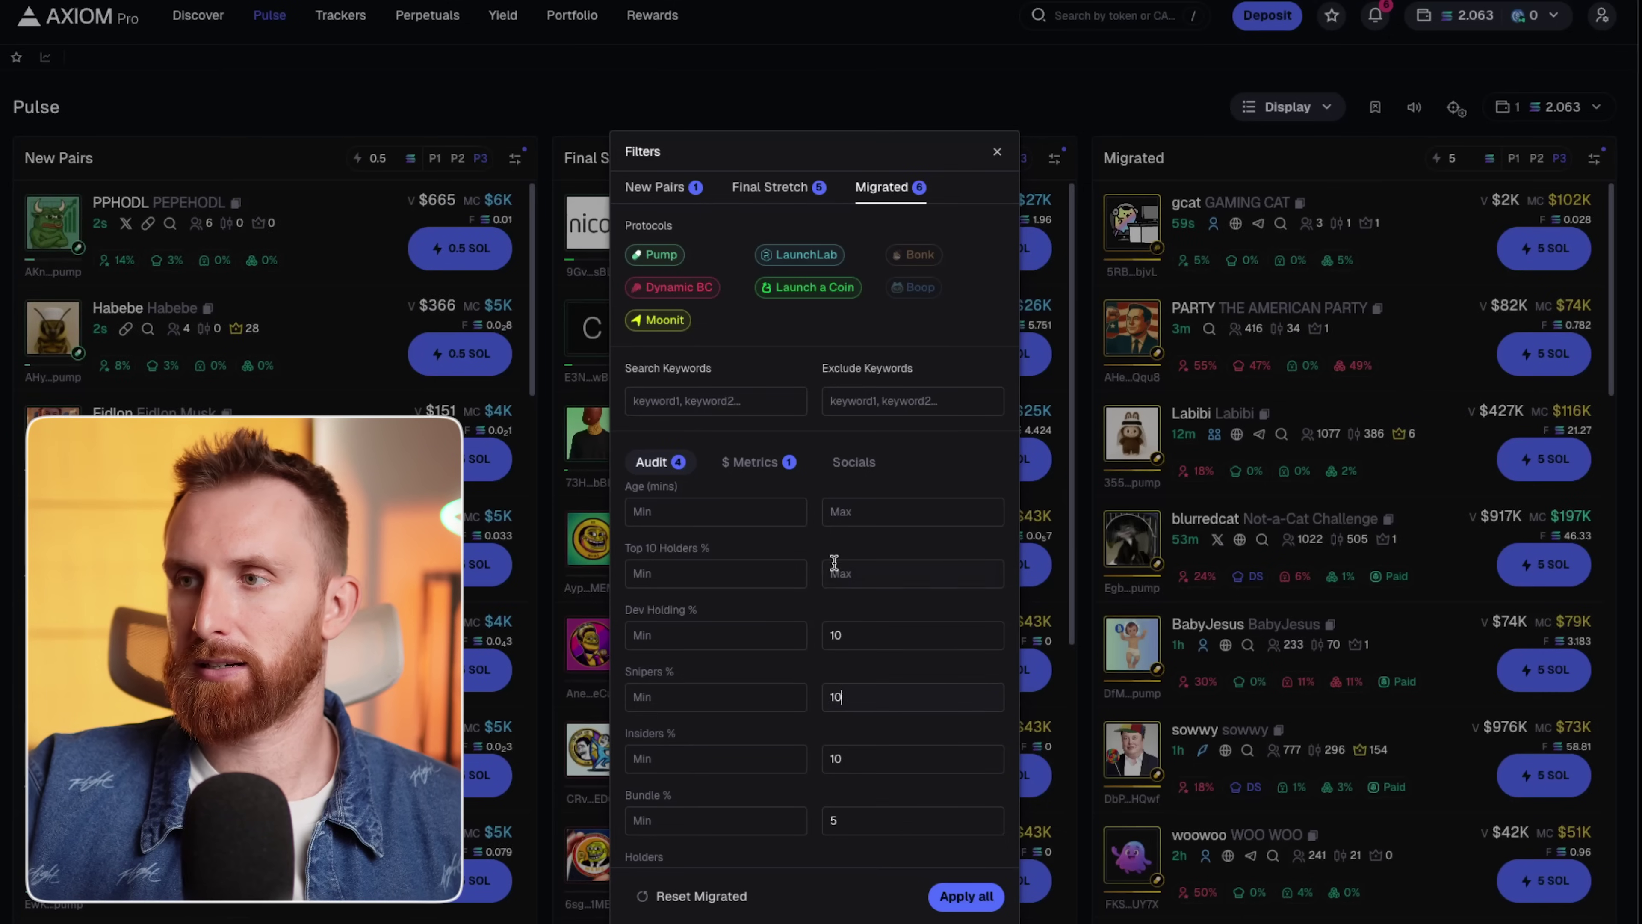
pyautogui.click(997, 152)
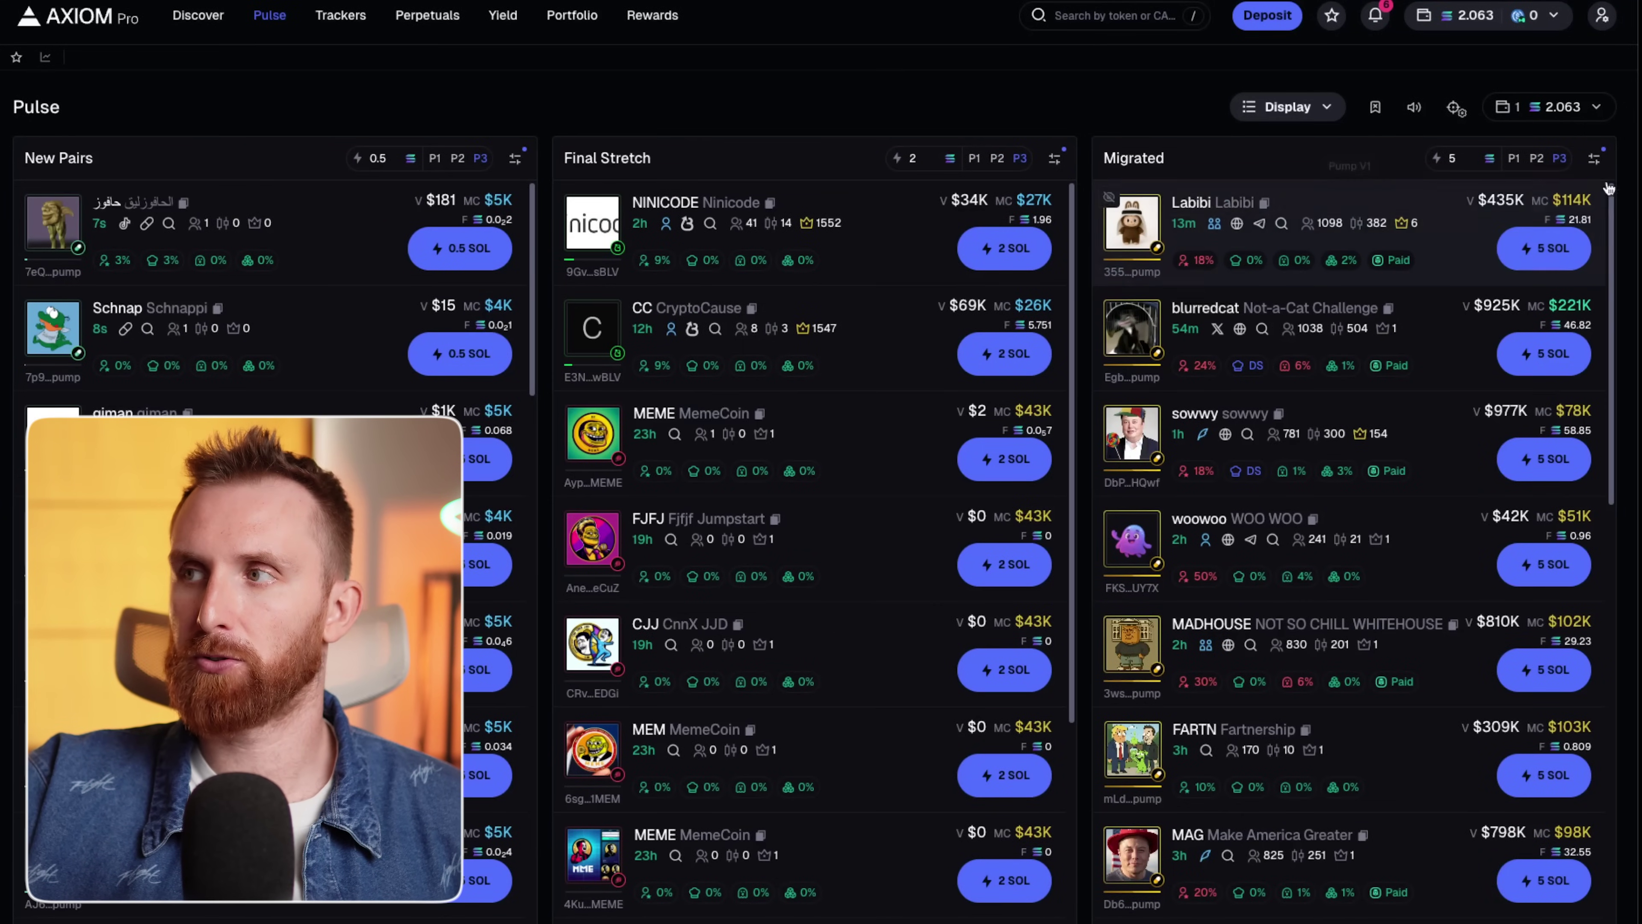
# Cap top 10 holders at 15% in the Migrated filters and apply.
pyautogui.click(1595, 162)
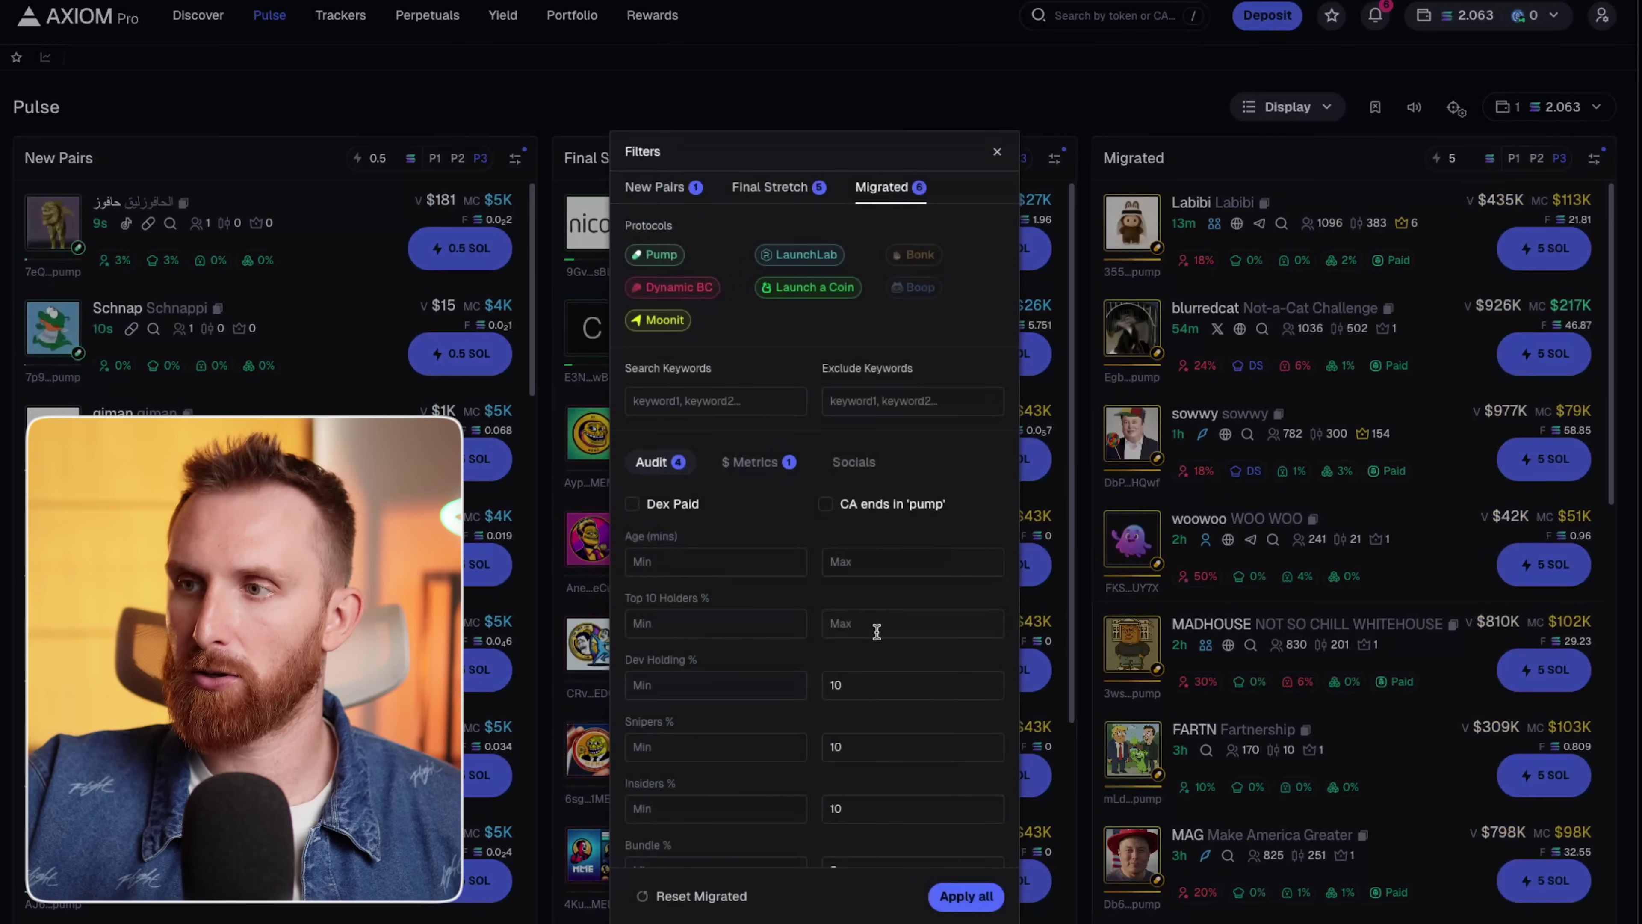
pyautogui.click(846, 626)
pyautogui.write('15')
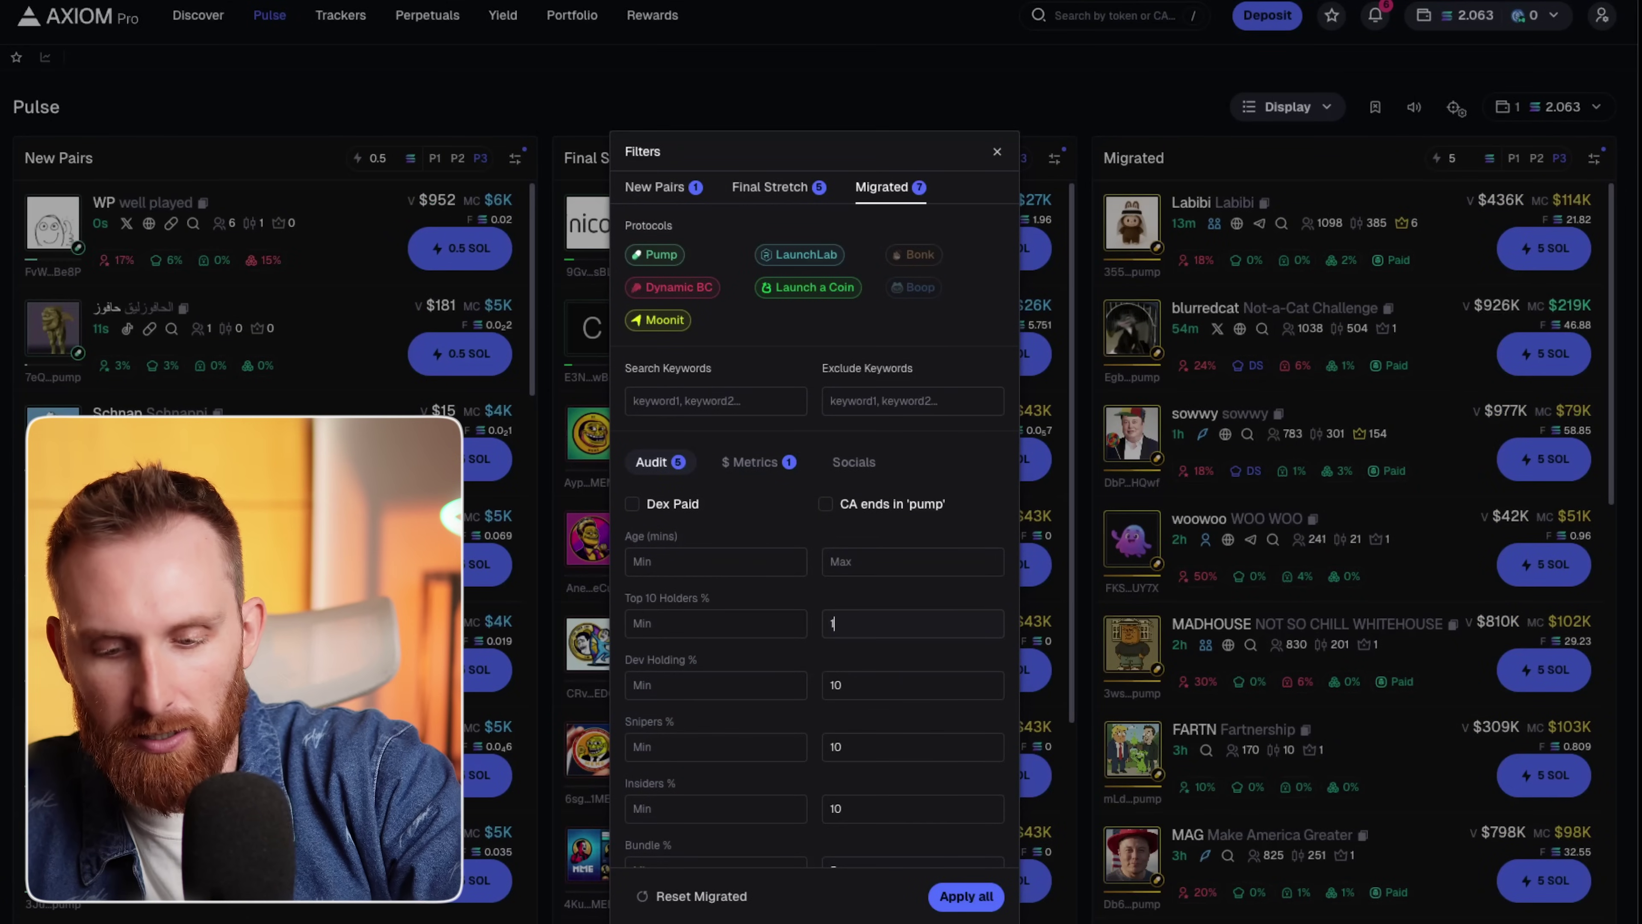
pyautogui.click(966, 896)
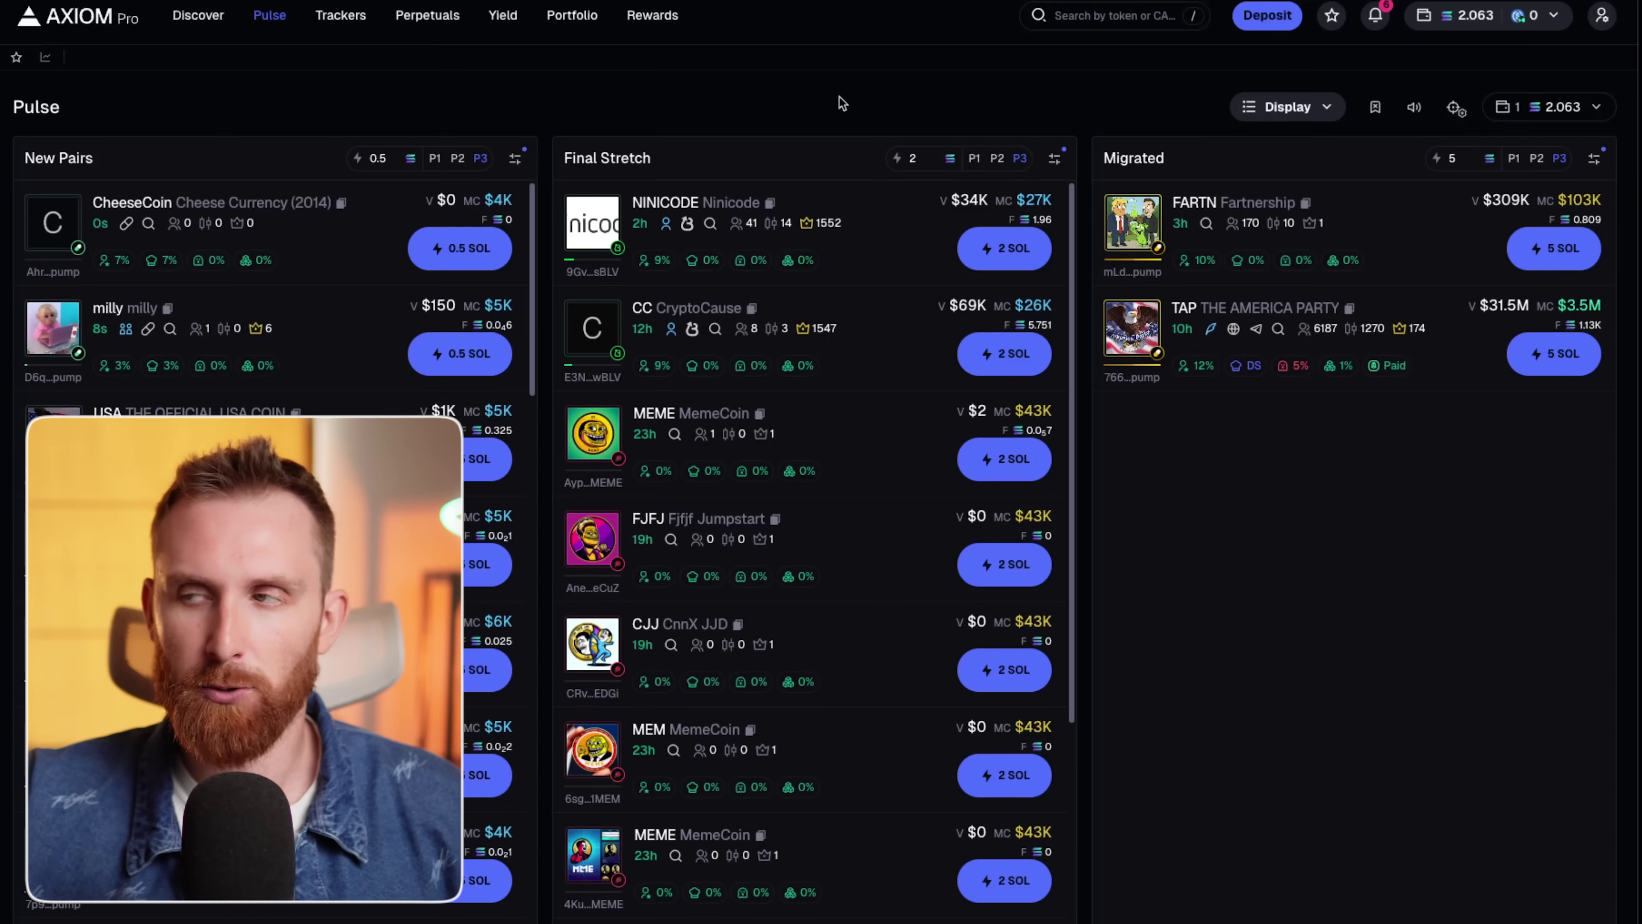
# Loosen the top 10 holders cap to 20% and apply.
pyautogui.click(1594, 158)
pyautogui.write('2')
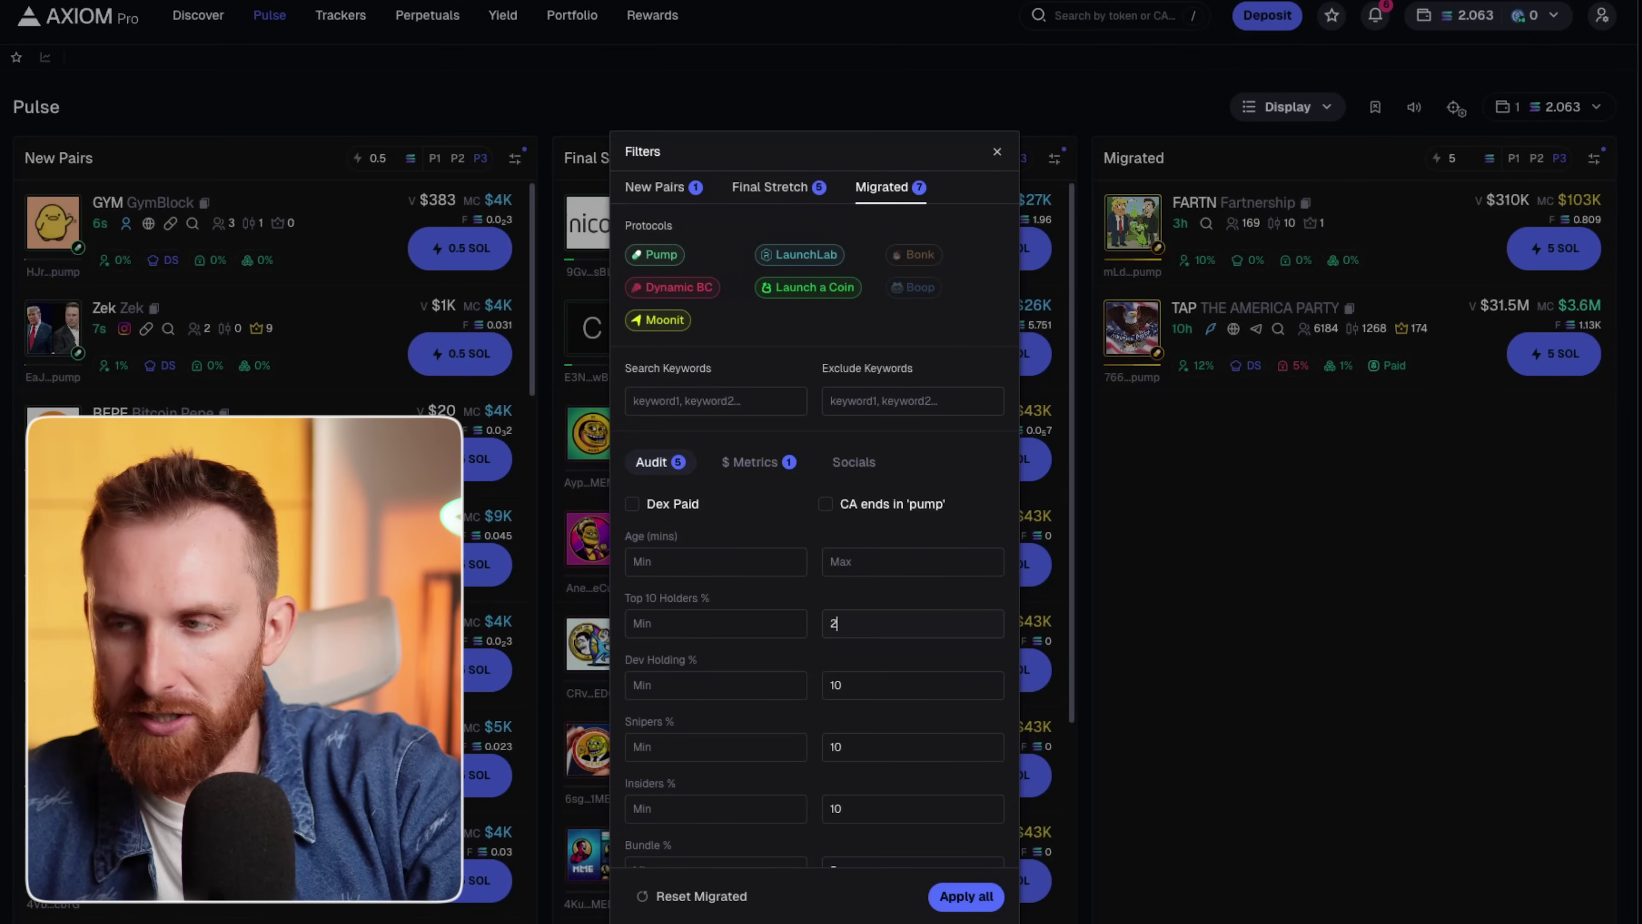
pyautogui.write('0')
pyautogui.click(980, 895)
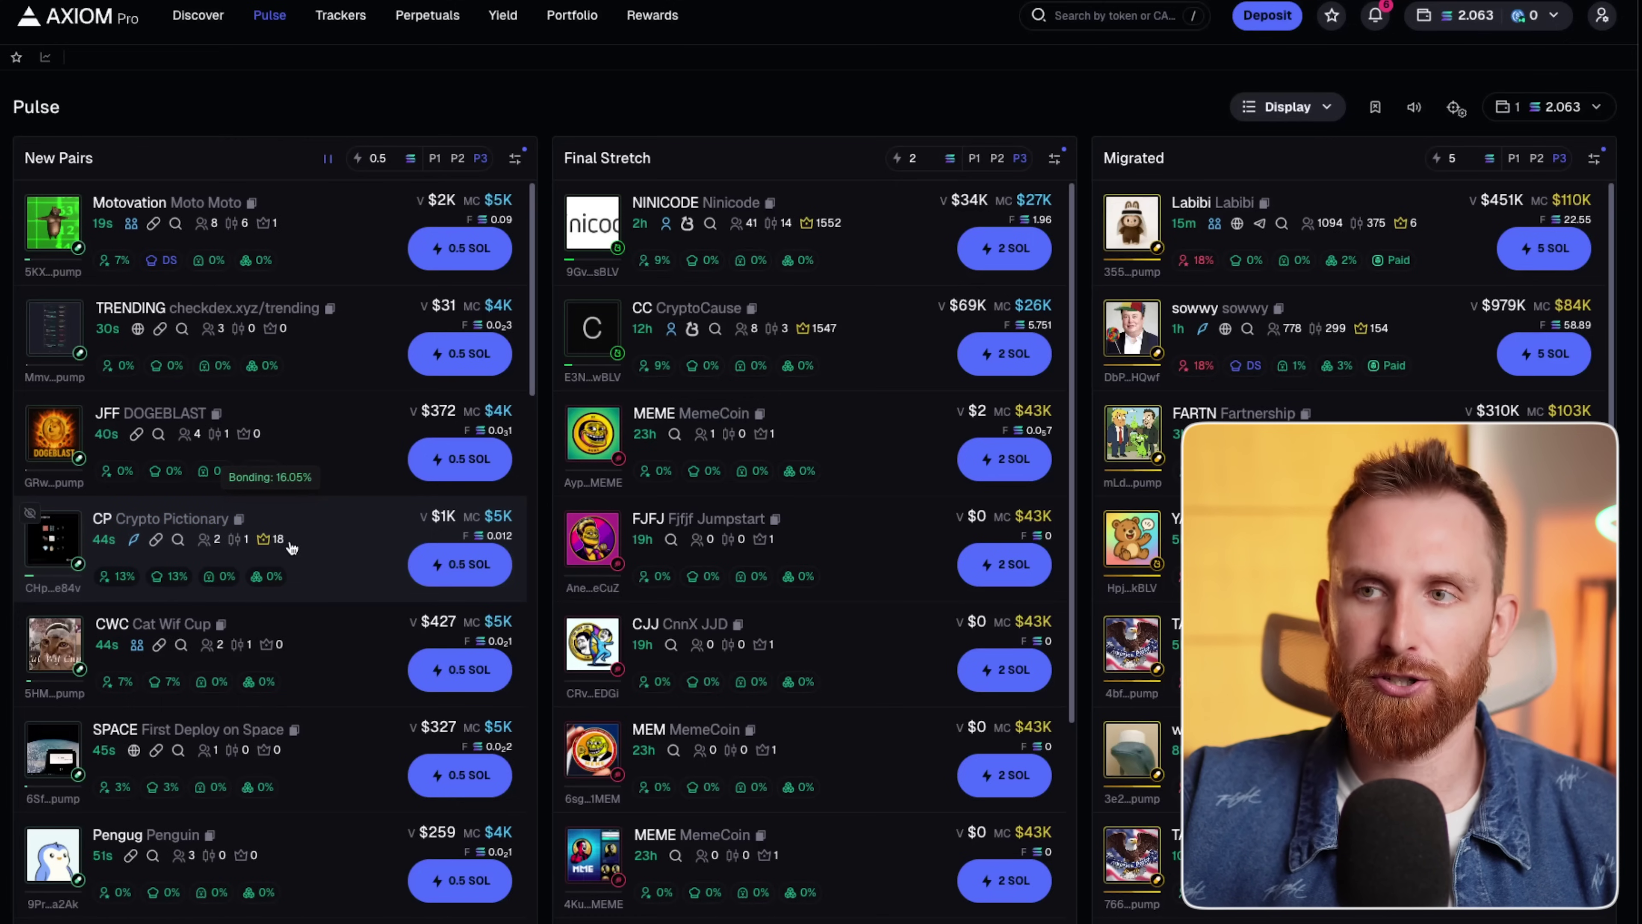
pyautogui.moveTo(138, 545)
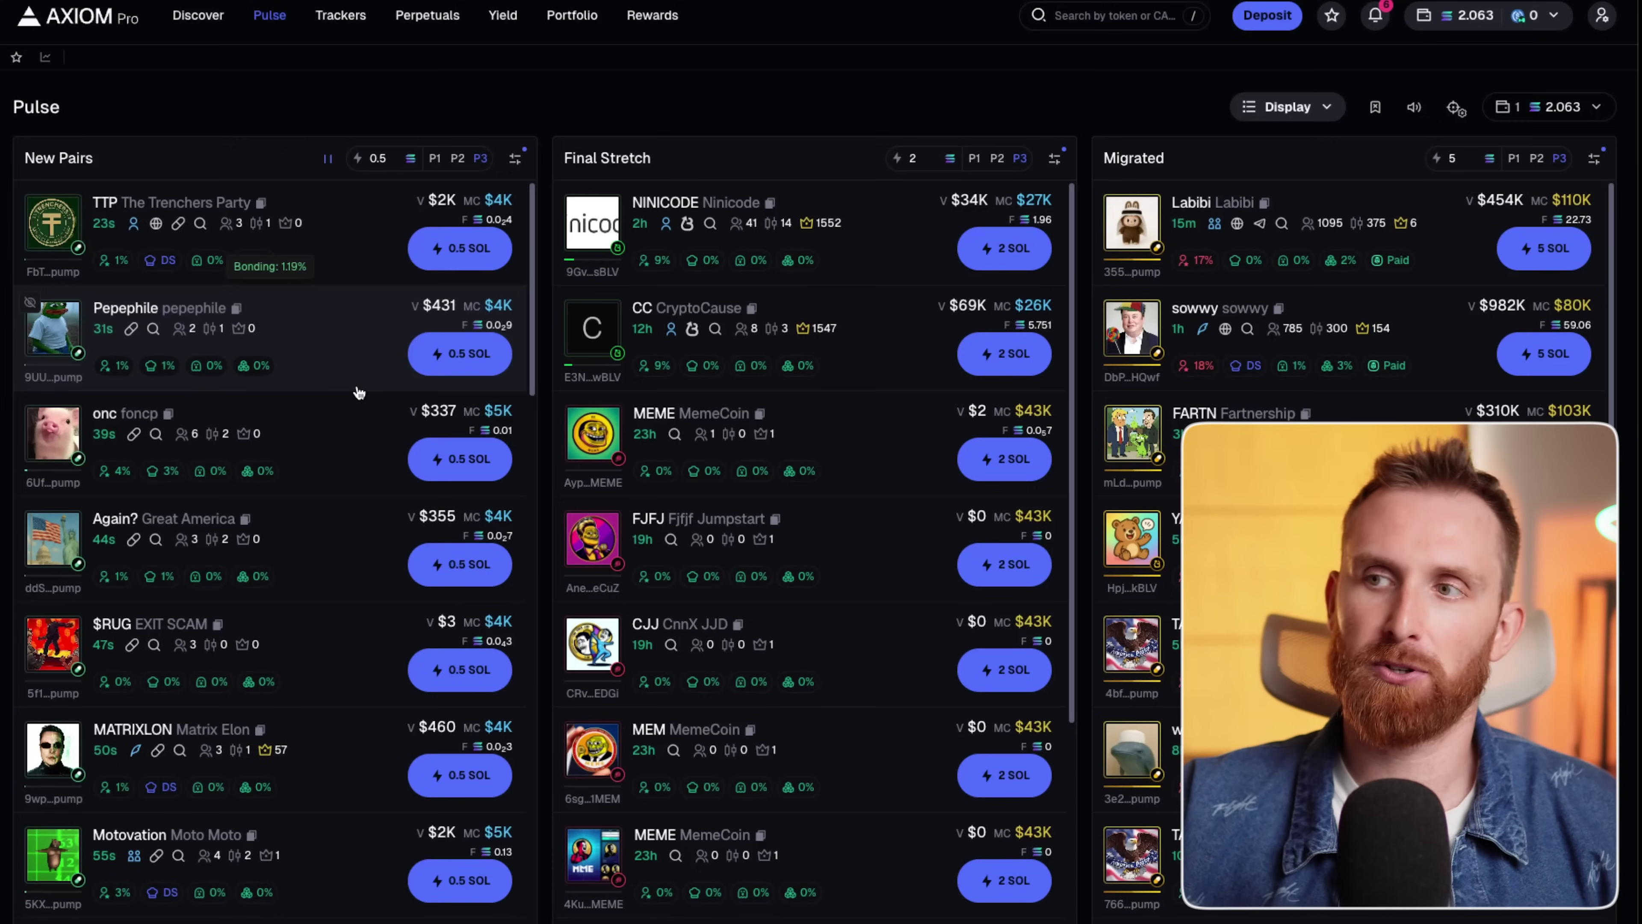
pyautogui.moveTo(672, 331)
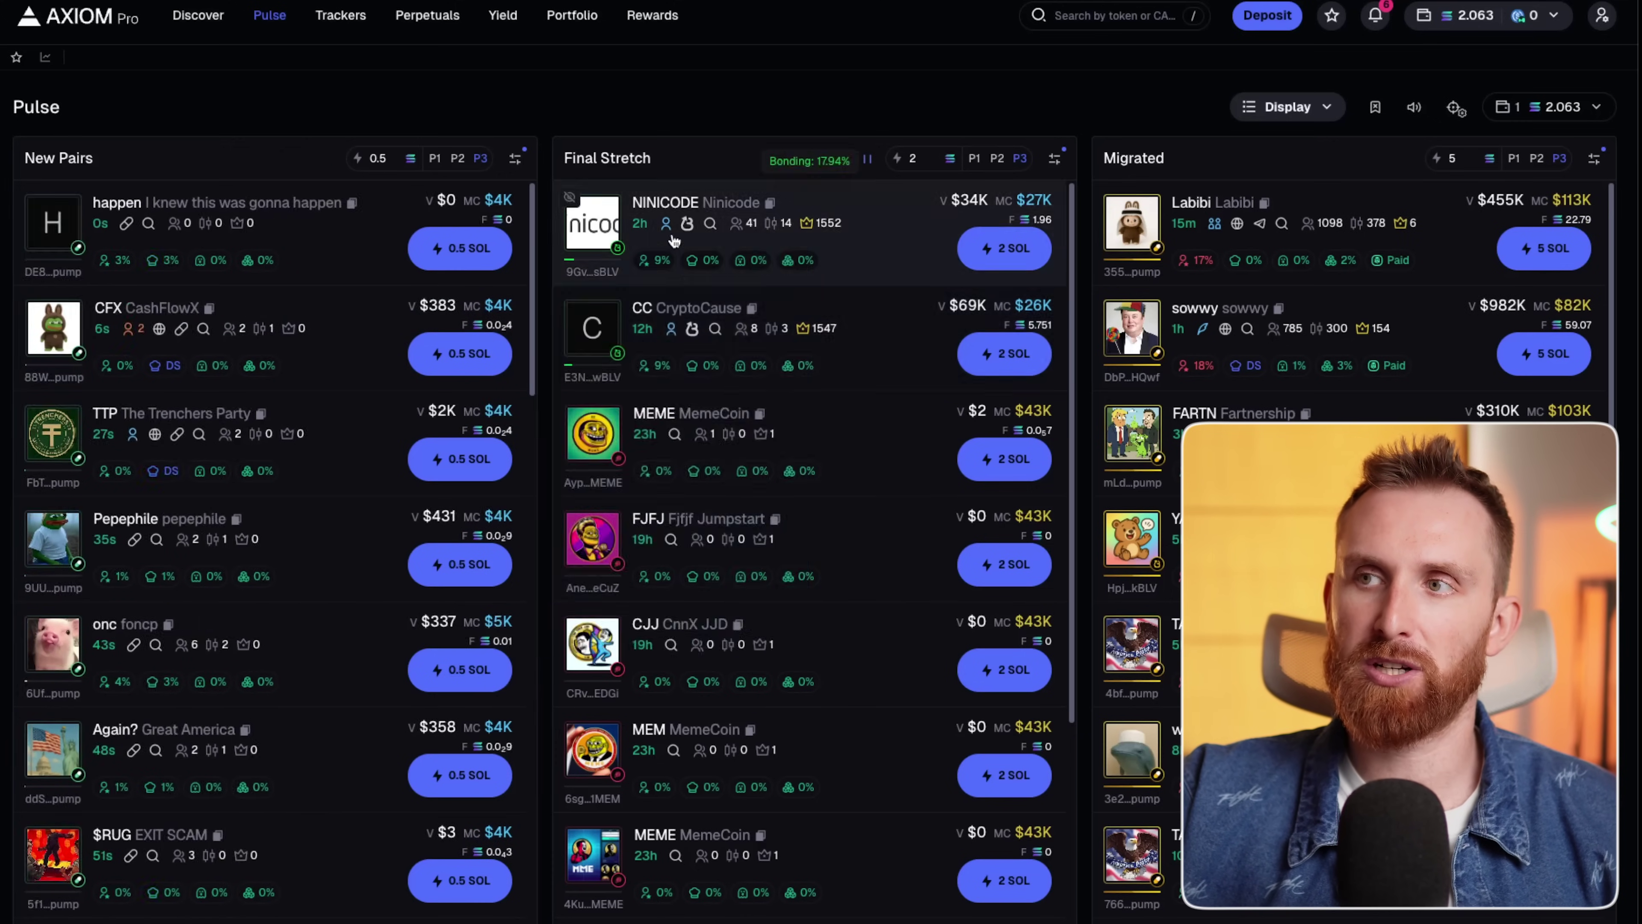
pyautogui.moveTo(671, 230)
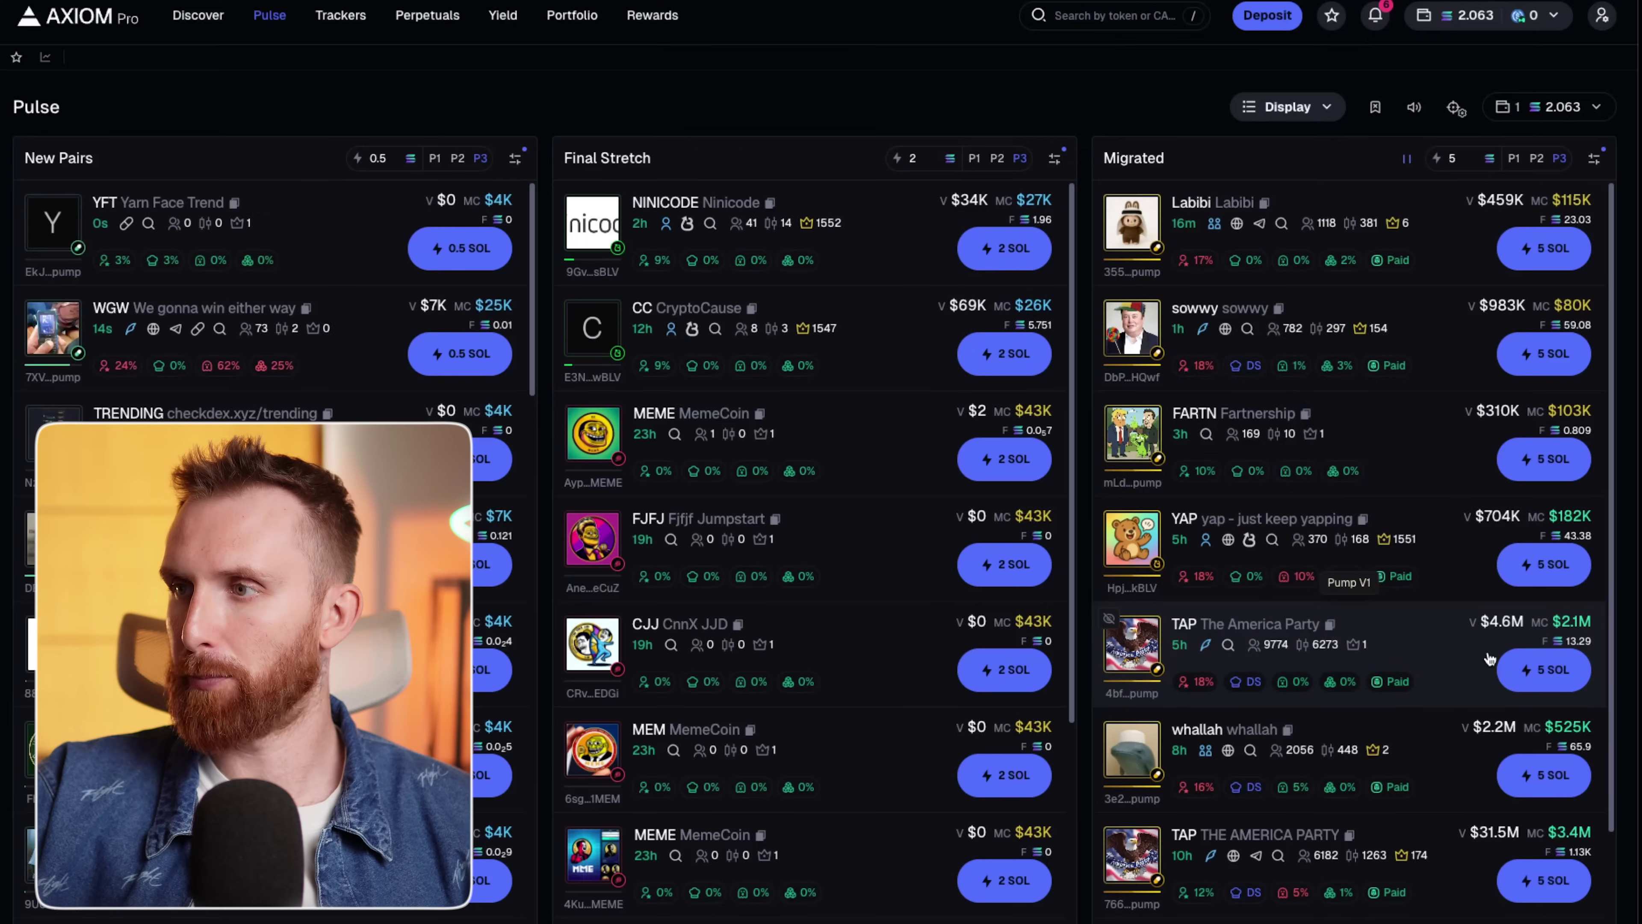
pyautogui.moveTo(1206, 645)
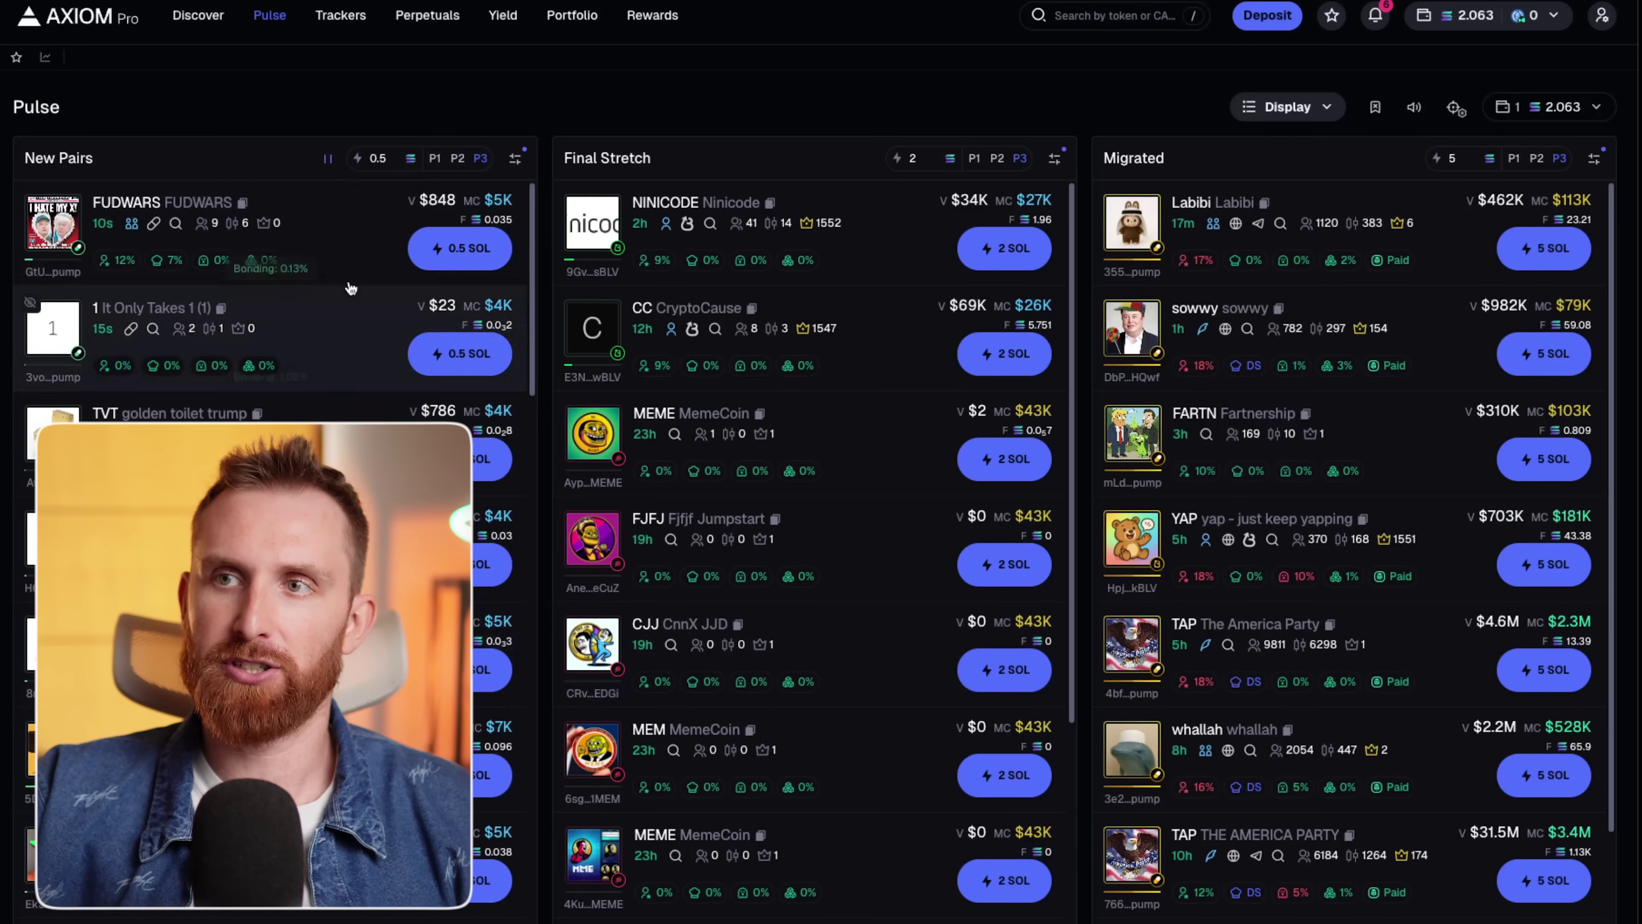
pyautogui.moveTo(130, 222)
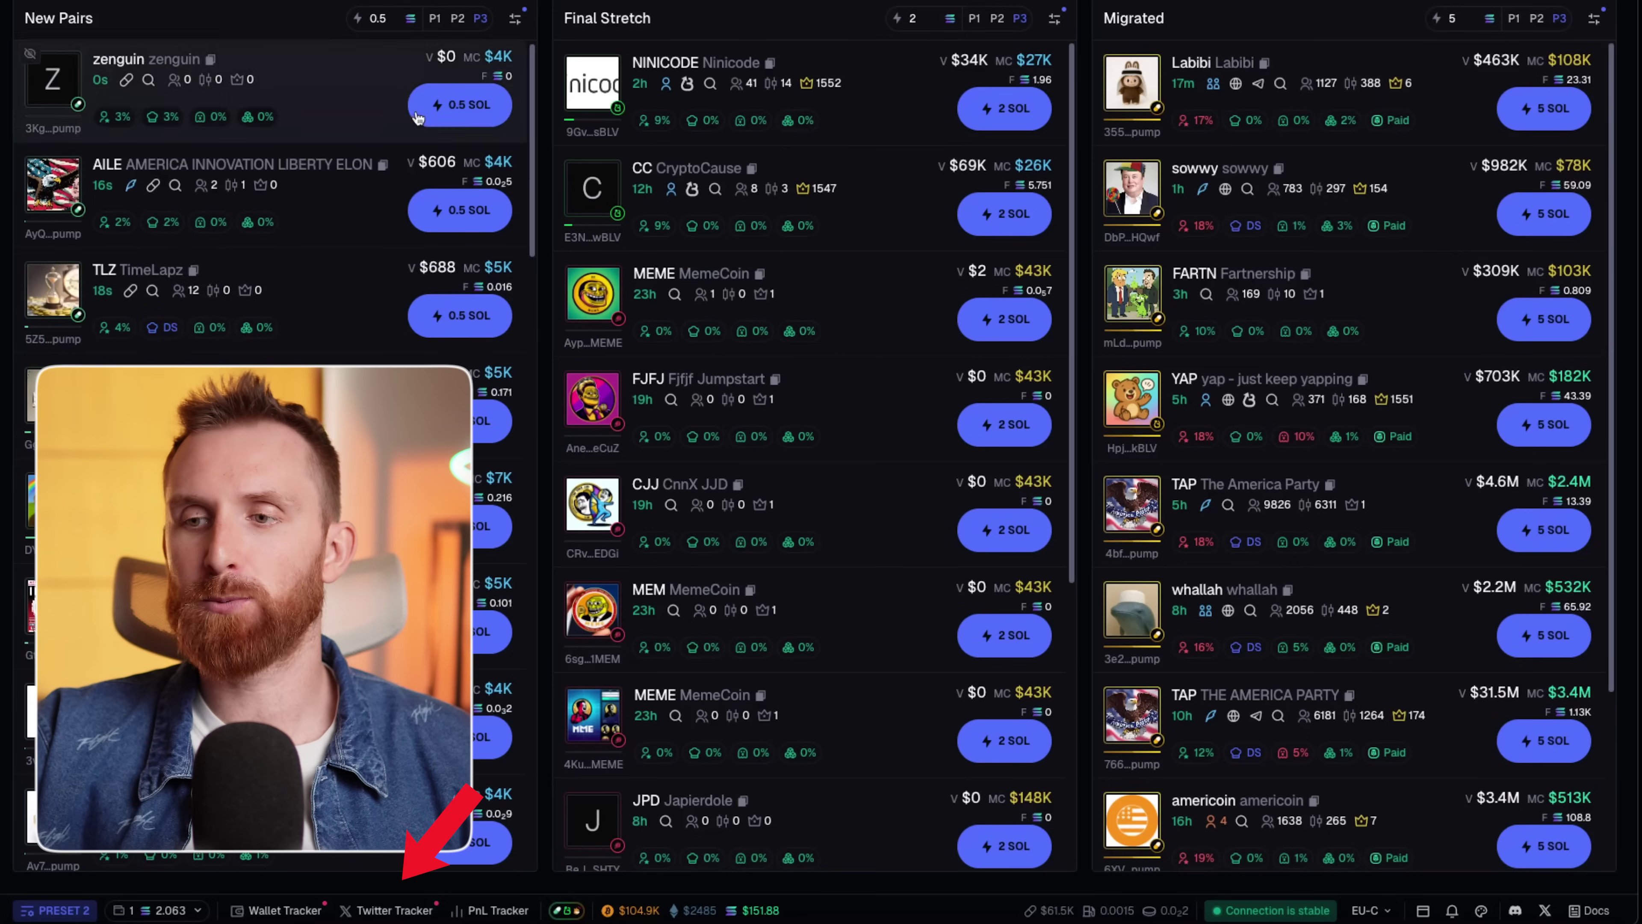
pyautogui.click(397, 911)
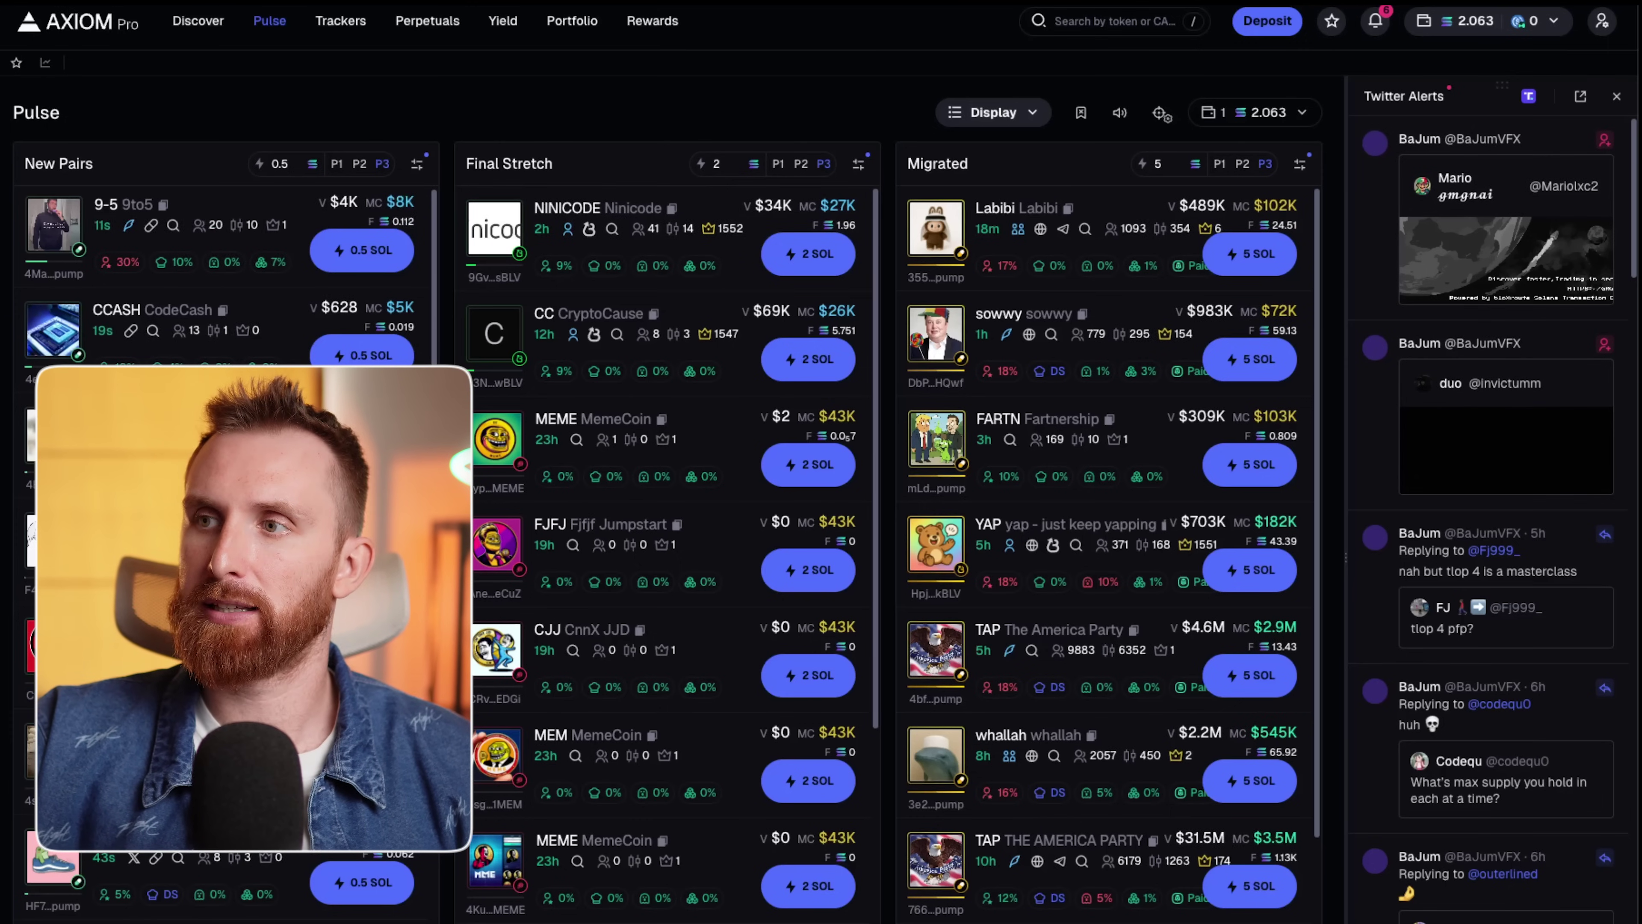
pyautogui.click(341, 20)
pyautogui.click(1210, 93)
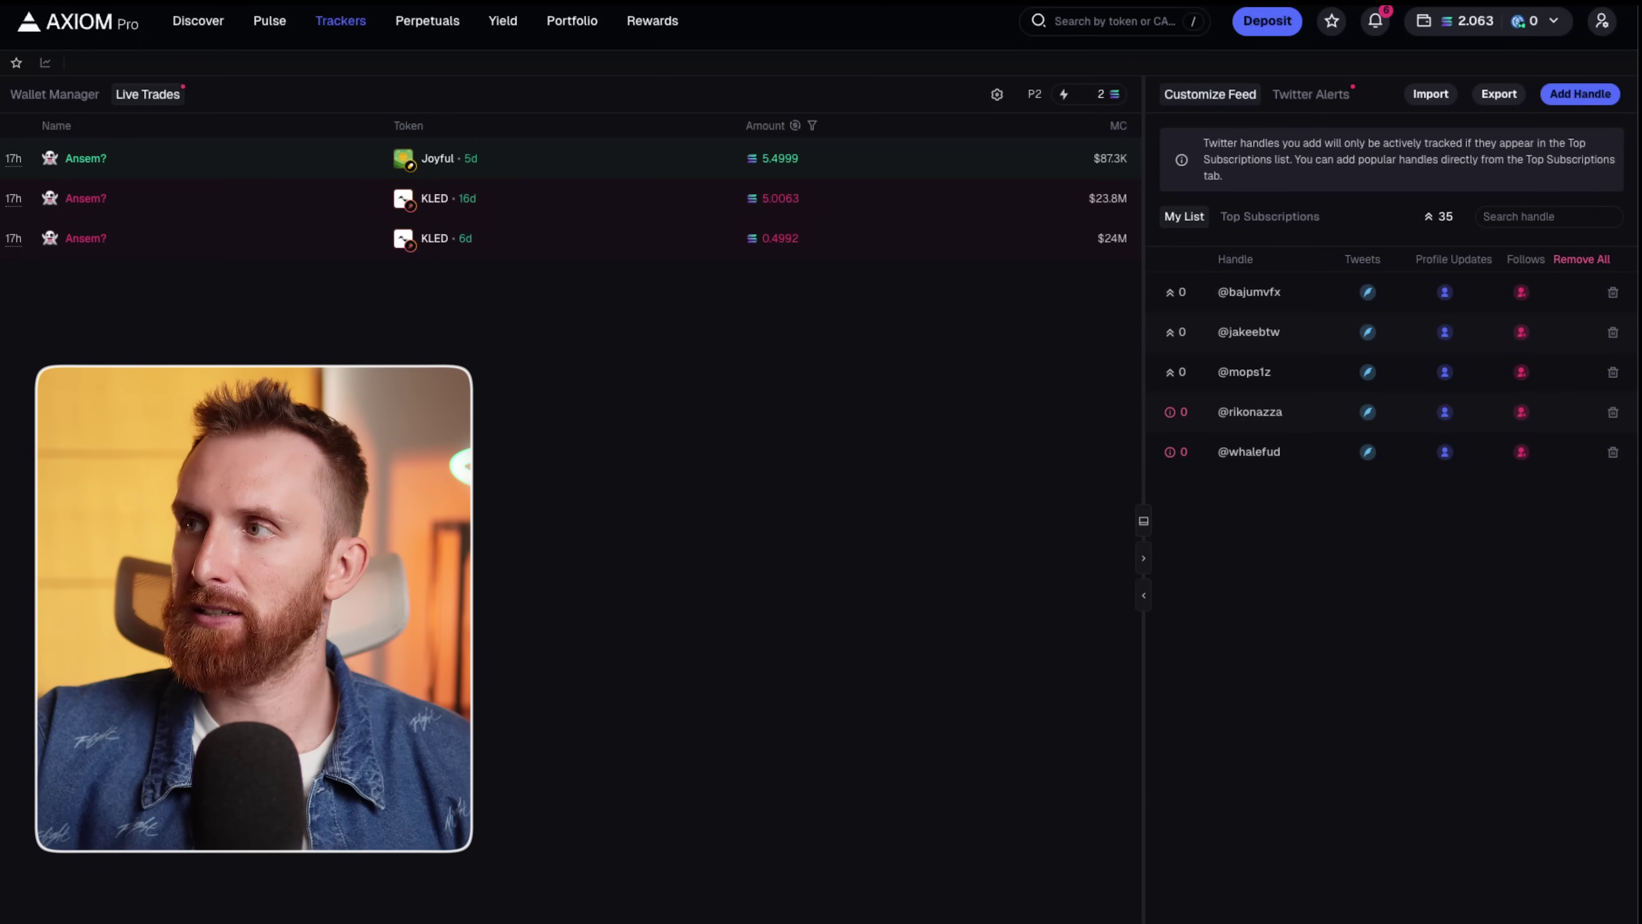
pyautogui.click(1254, 292)
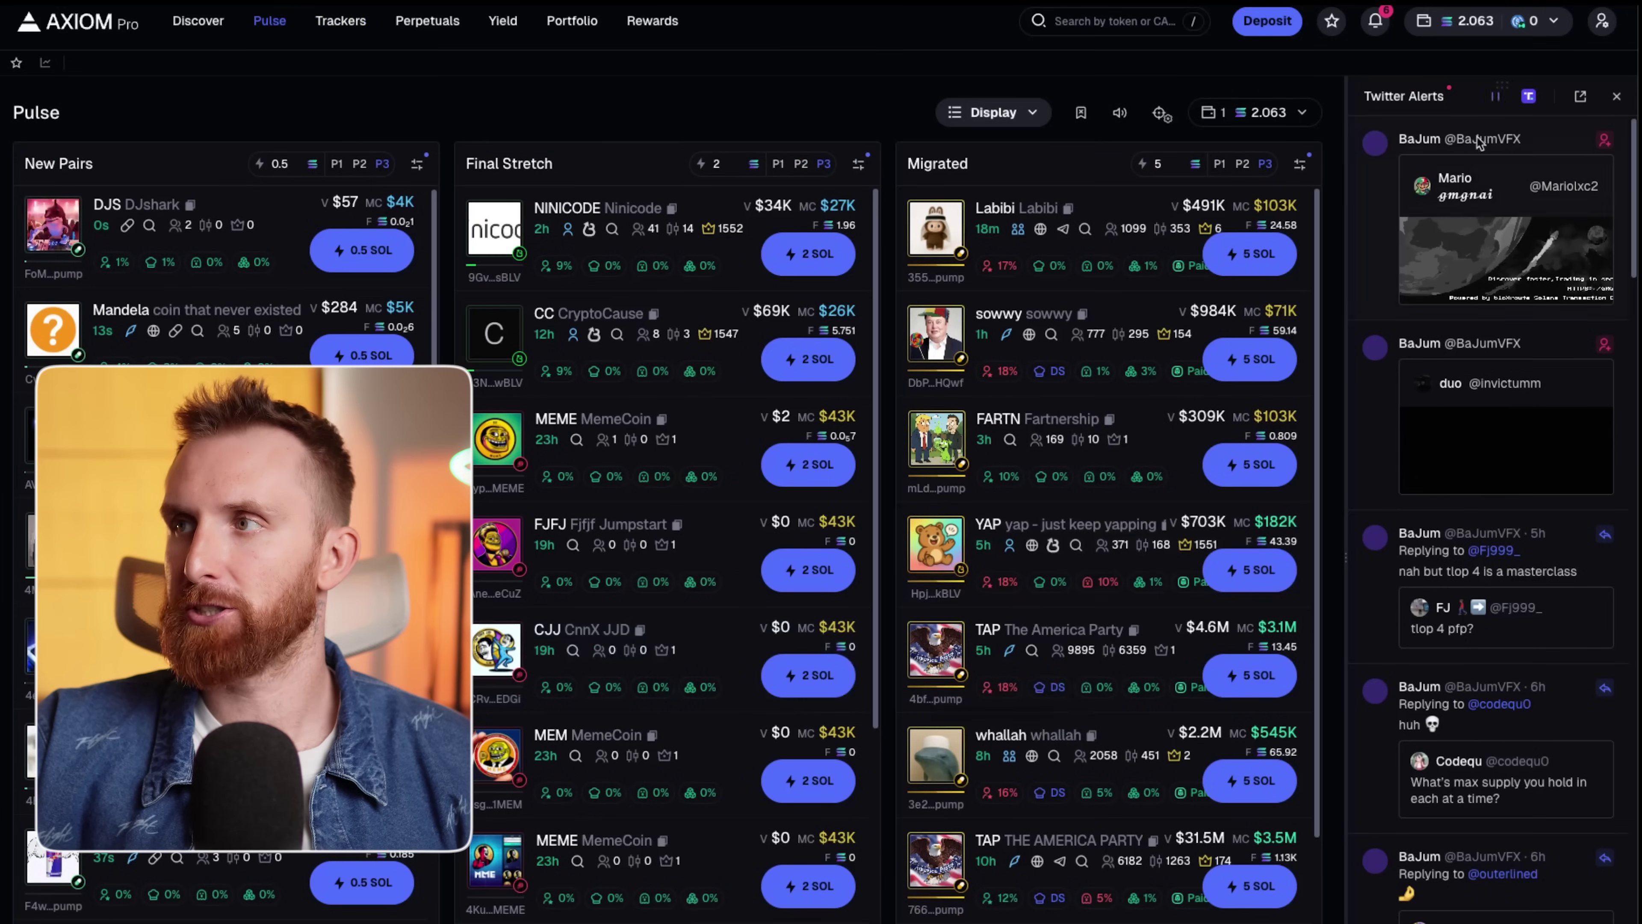
pyautogui.click(1622, 105)
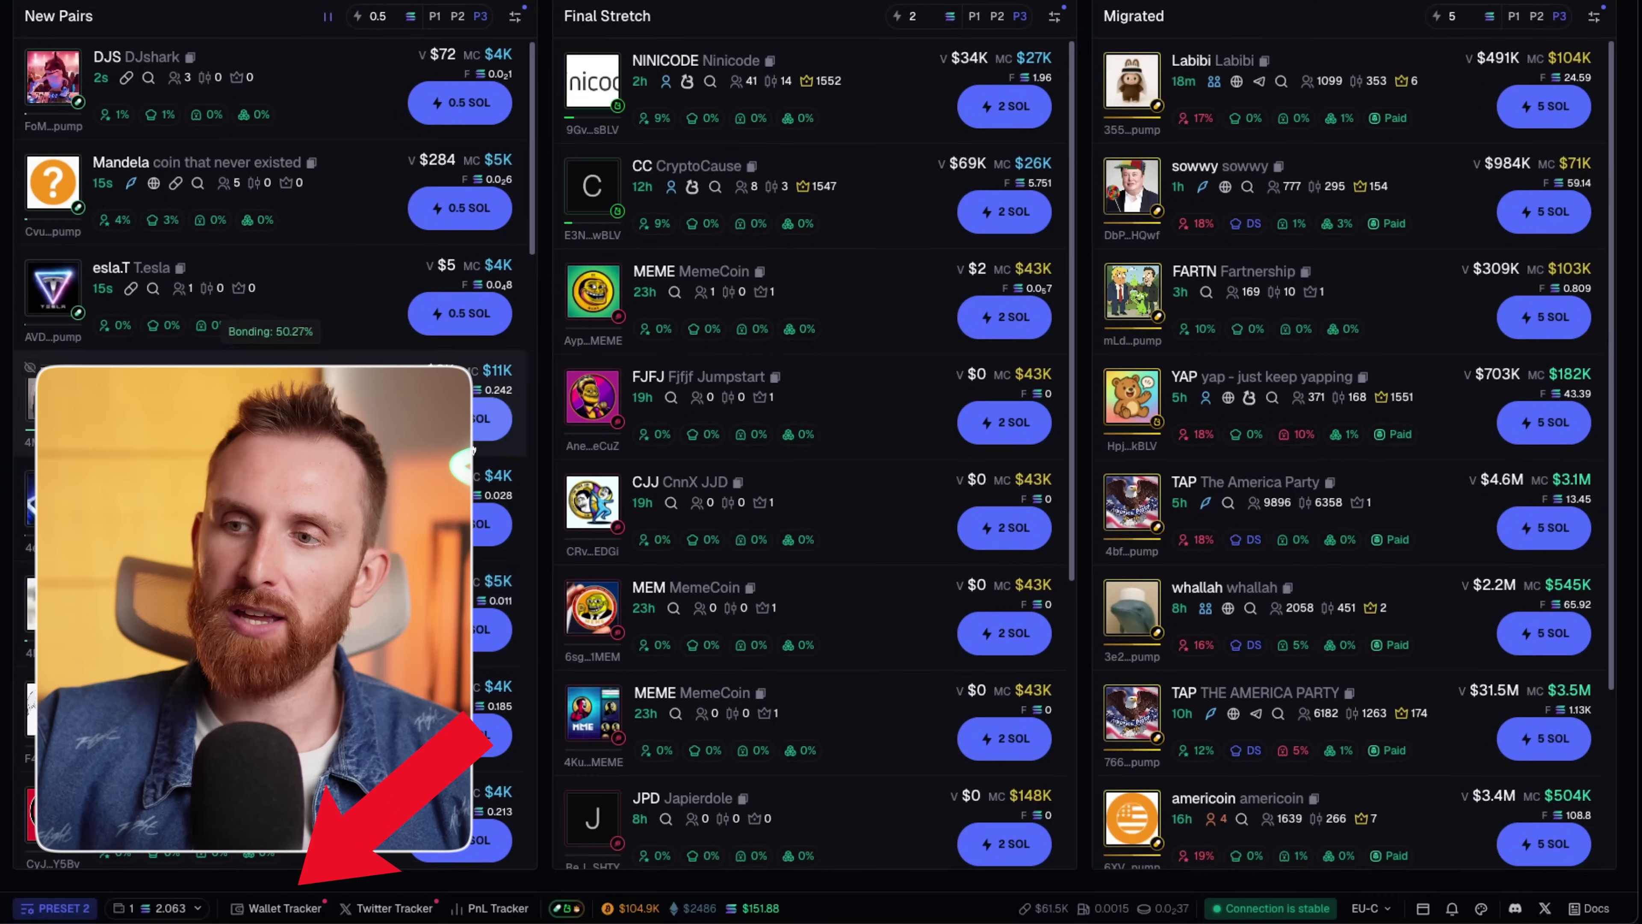
# Open the wallet tracker, attempt adding a wallet with no name, then show recent trades.
pyautogui.click(285, 909)
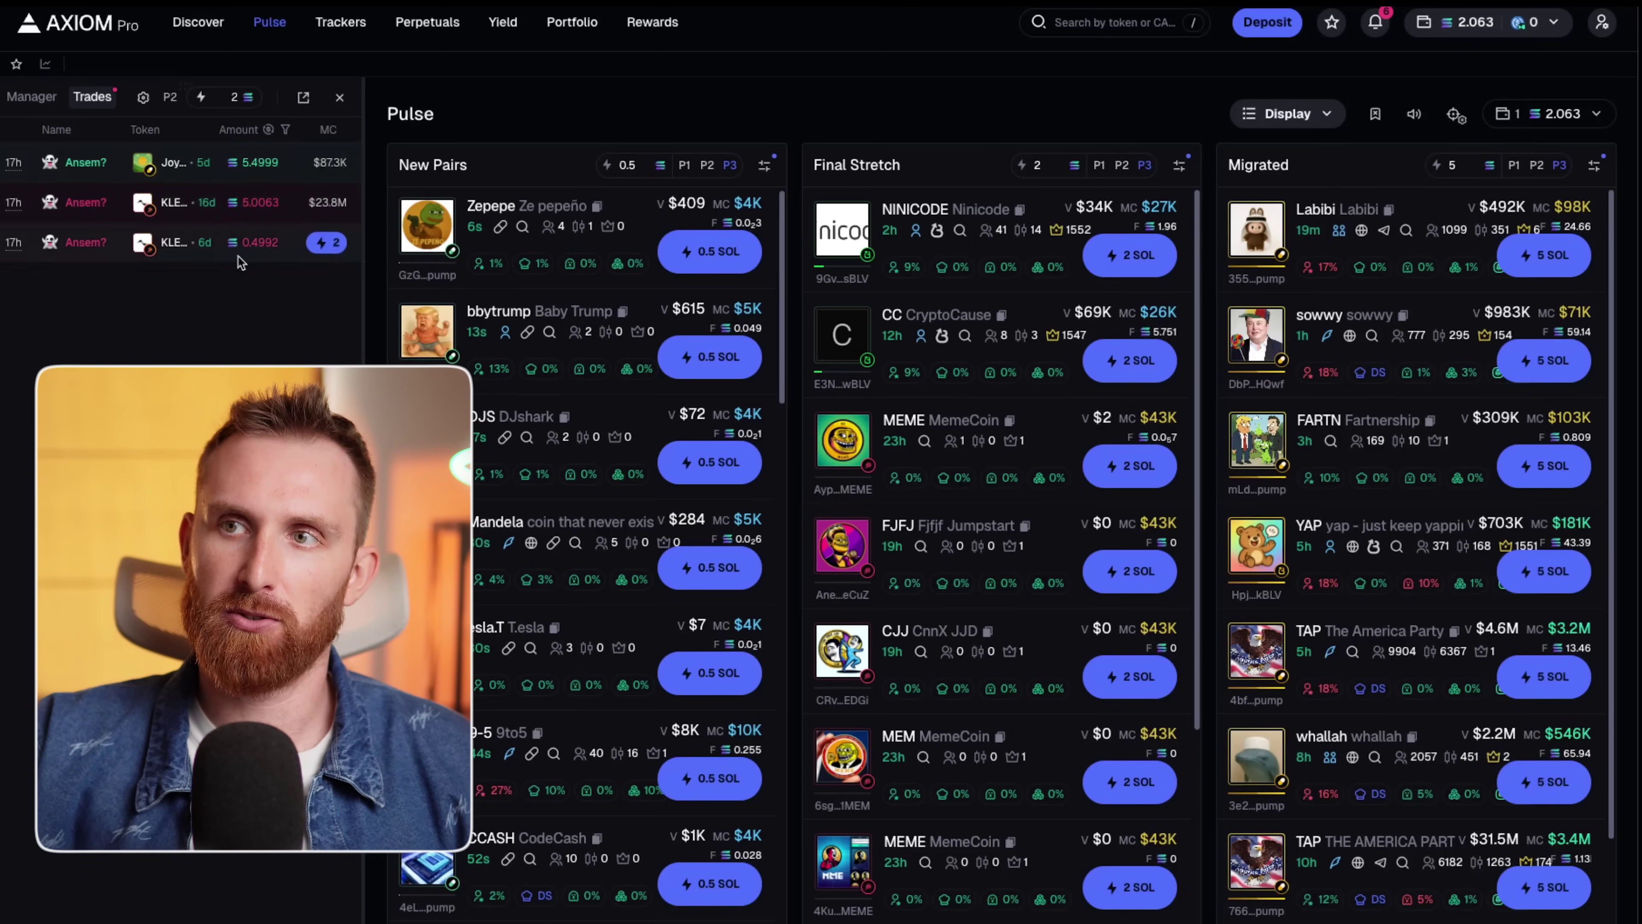
pyautogui.click(33, 100)
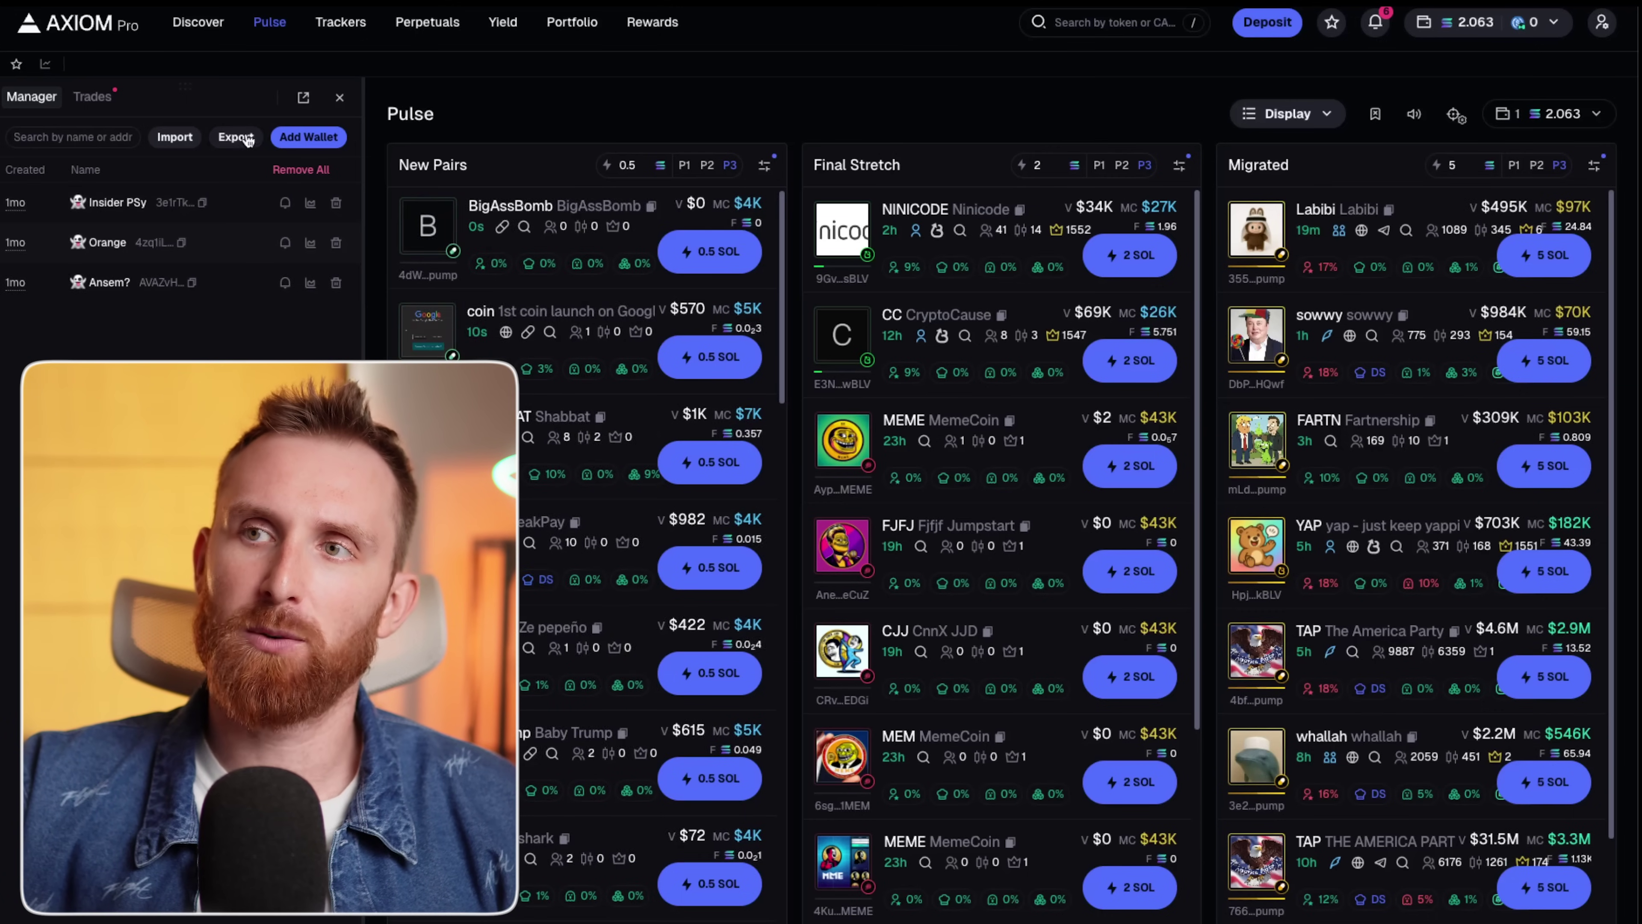
pyautogui.click(296, 139)
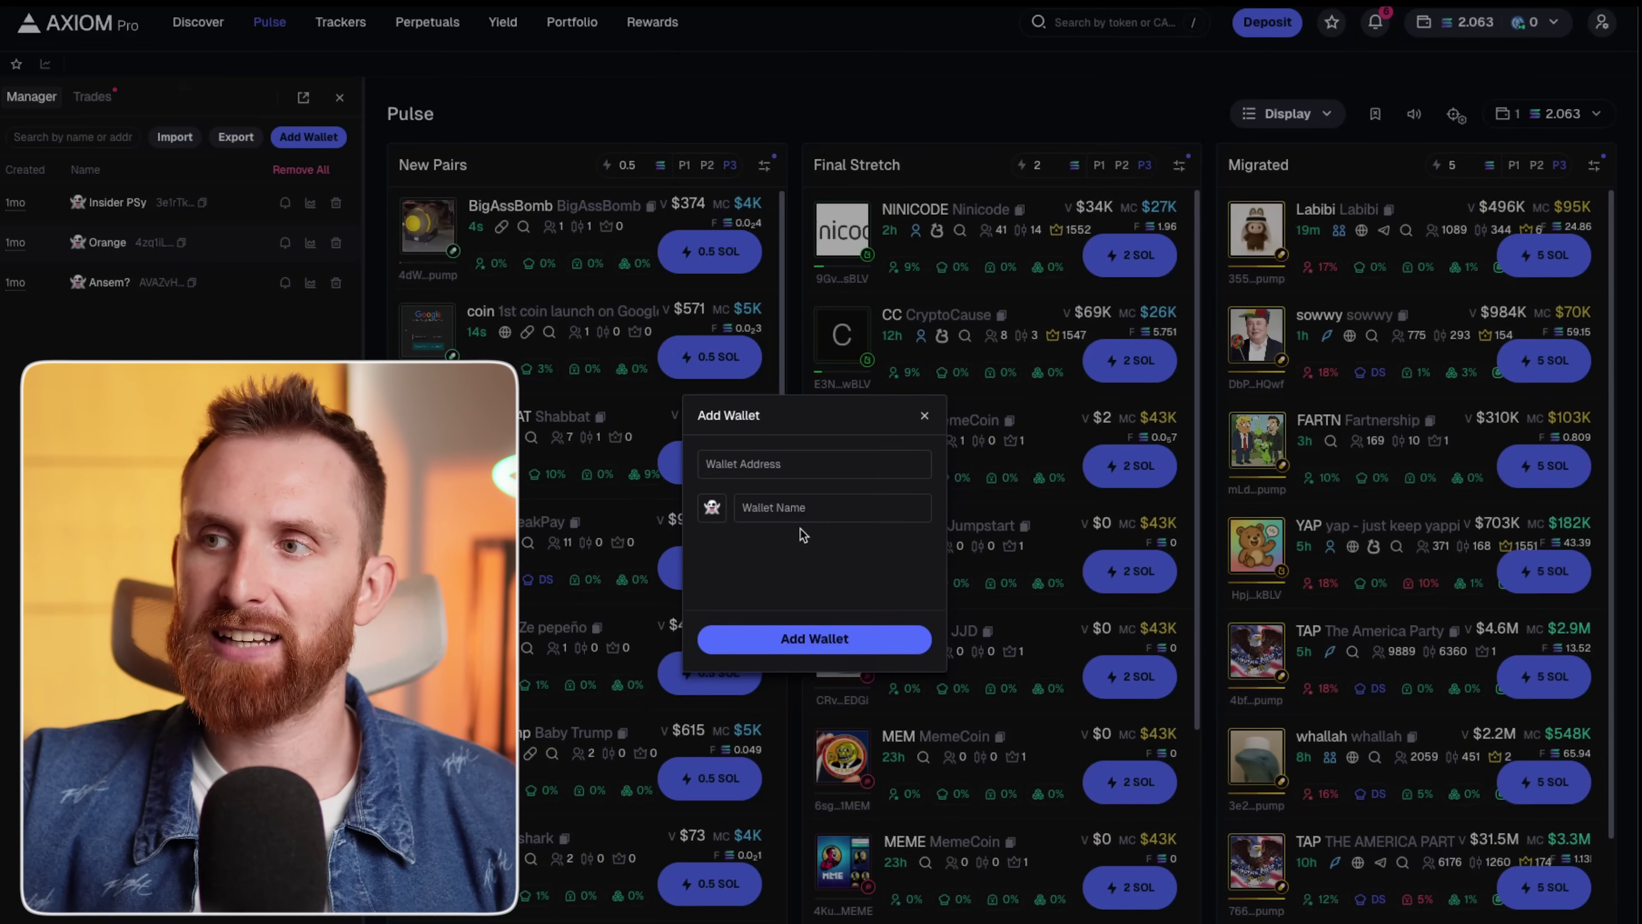
pyautogui.click(805, 460)
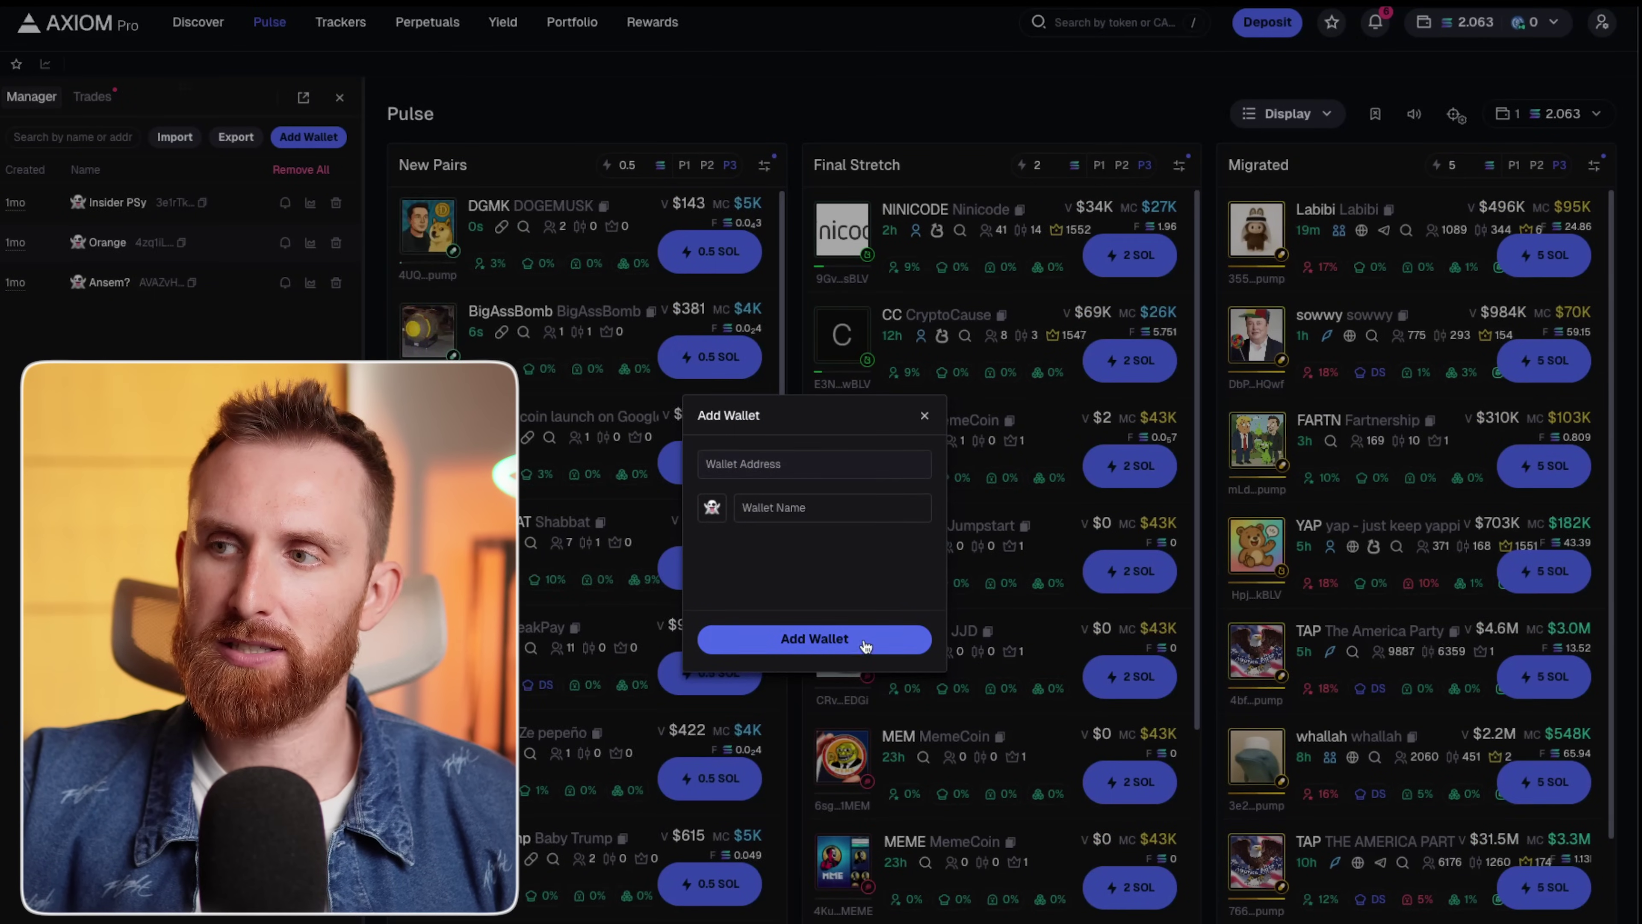
pyautogui.press('Return')
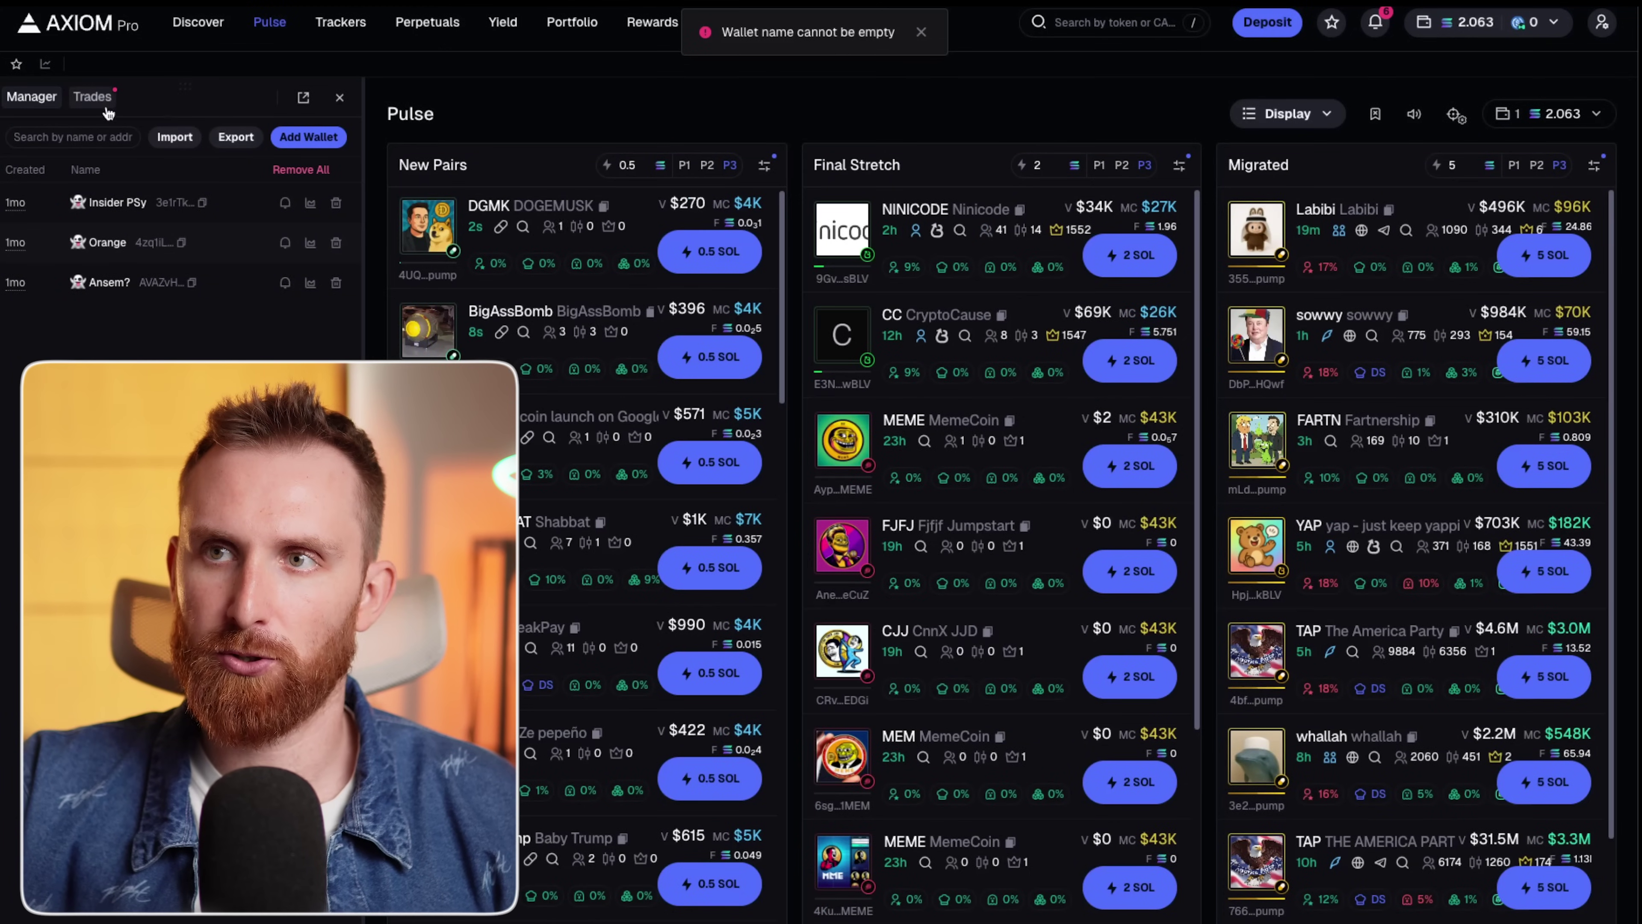
pyautogui.click(92, 97)
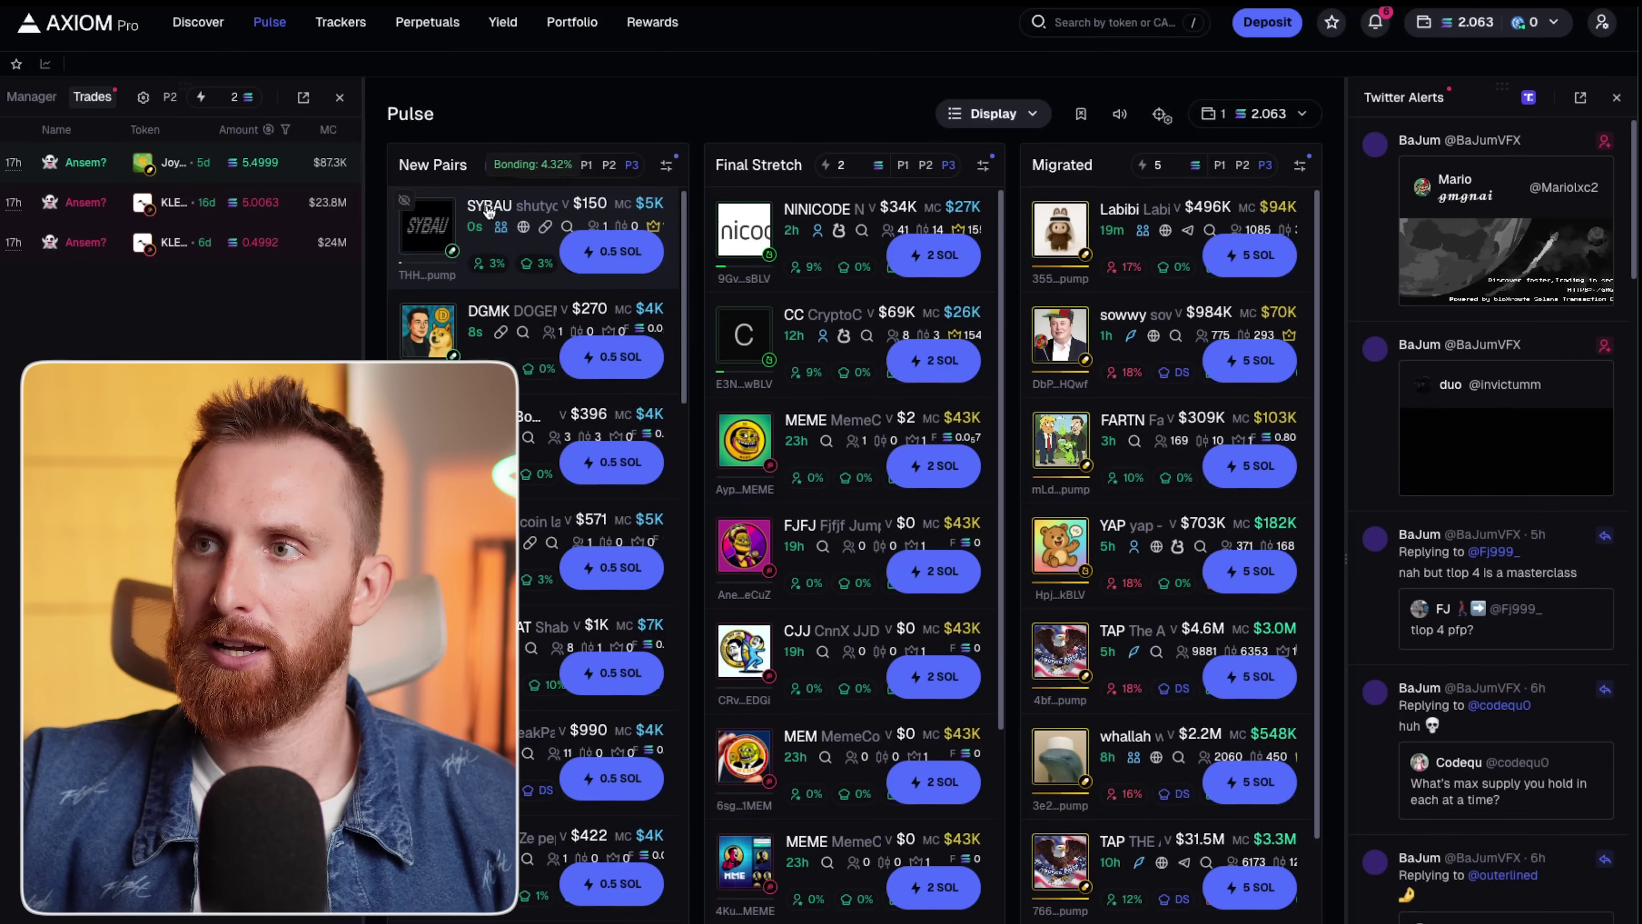
# Open SYBAU's page, close the Twitter Alerts and wallet tracker panels, and return to Pulse.
pyautogui.click(489, 206)
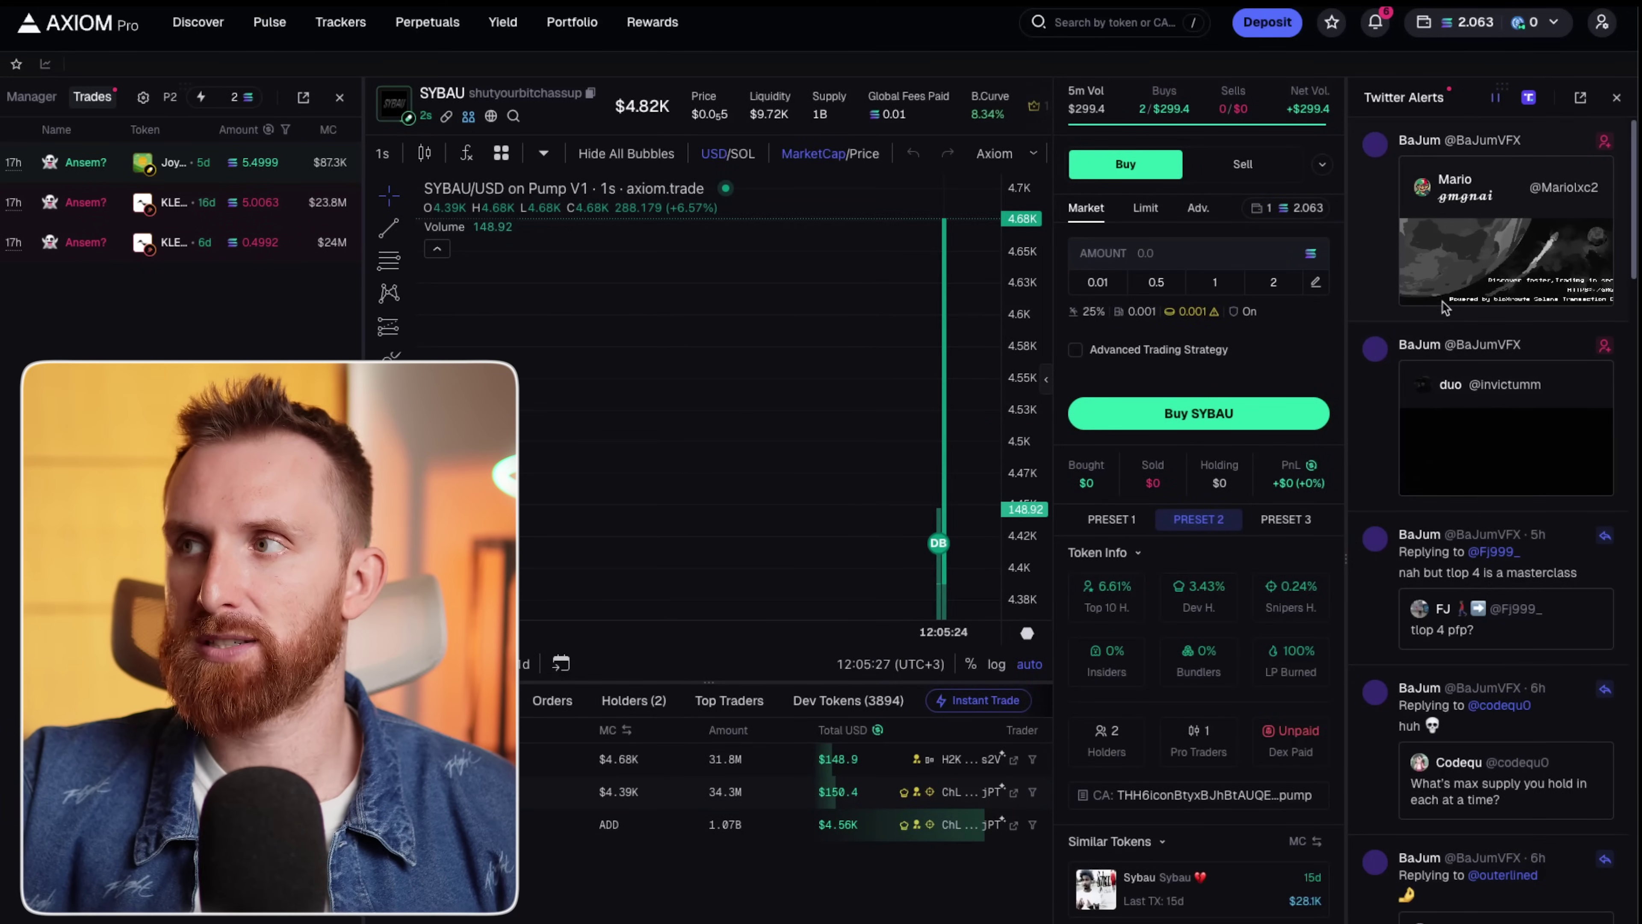
pyautogui.click(1617, 103)
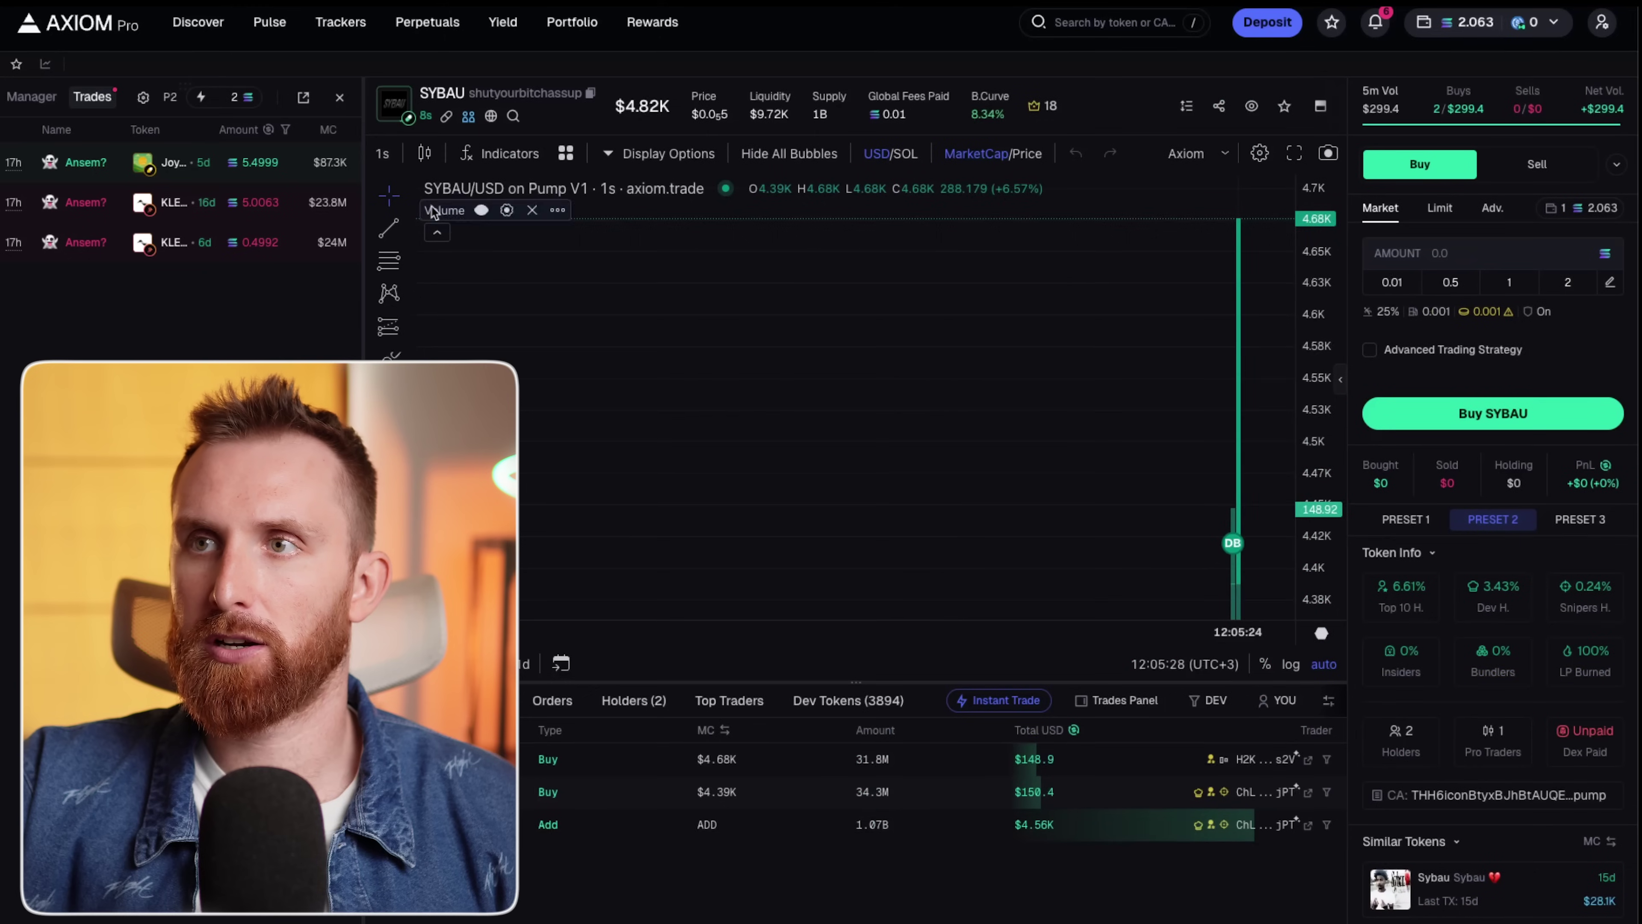
pyautogui.click(340, 98)
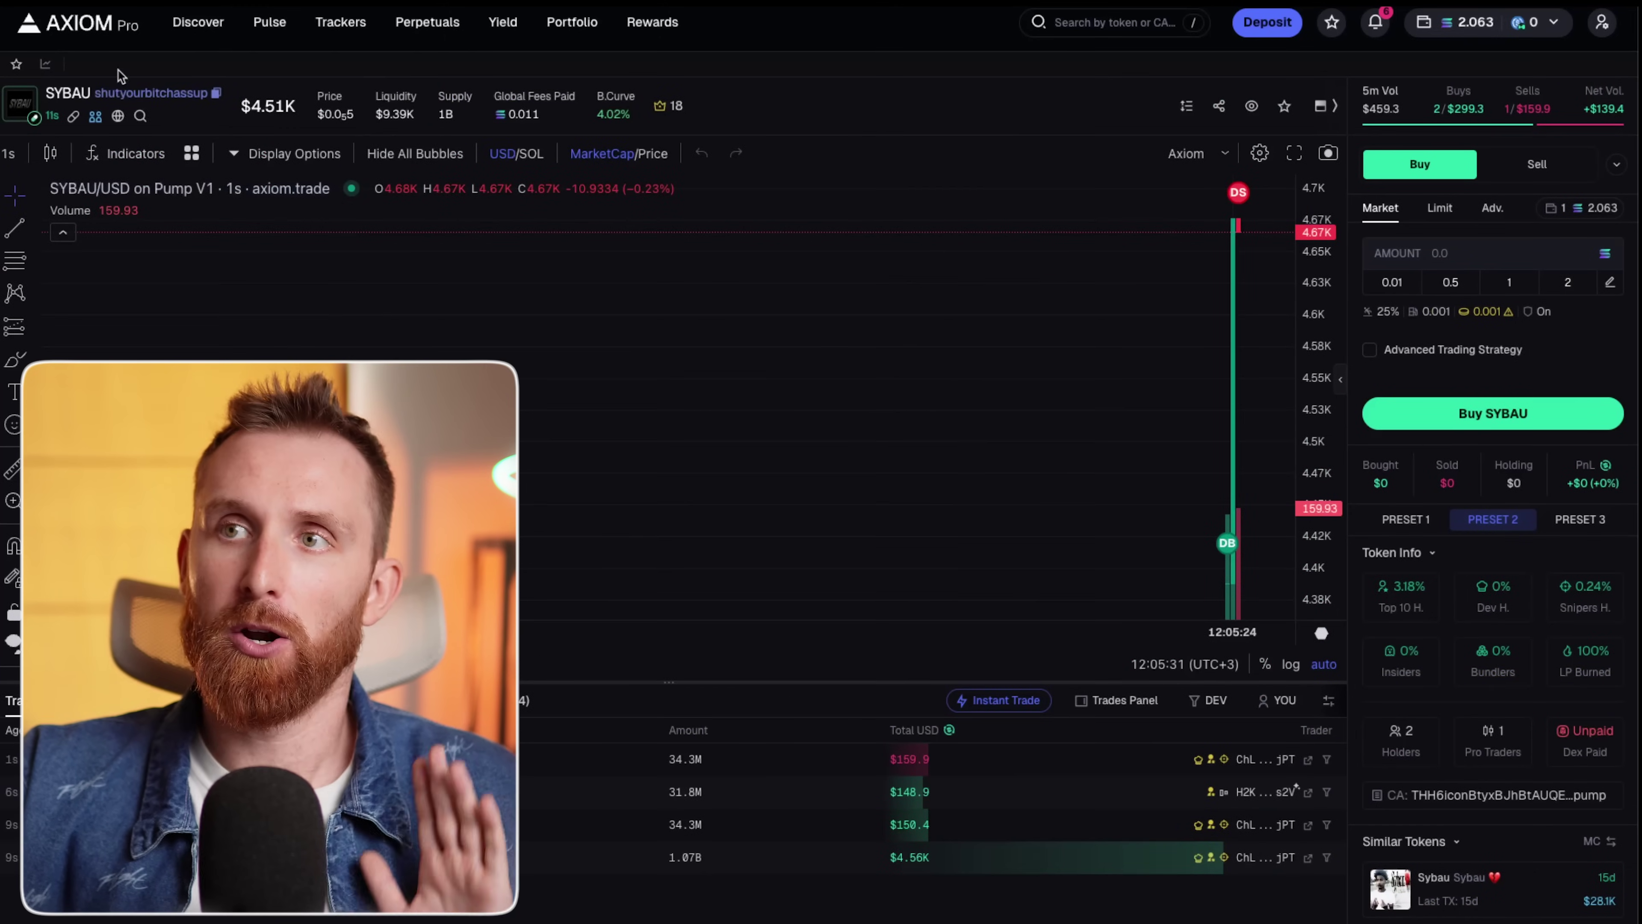
pyautogui.click(270, 22)
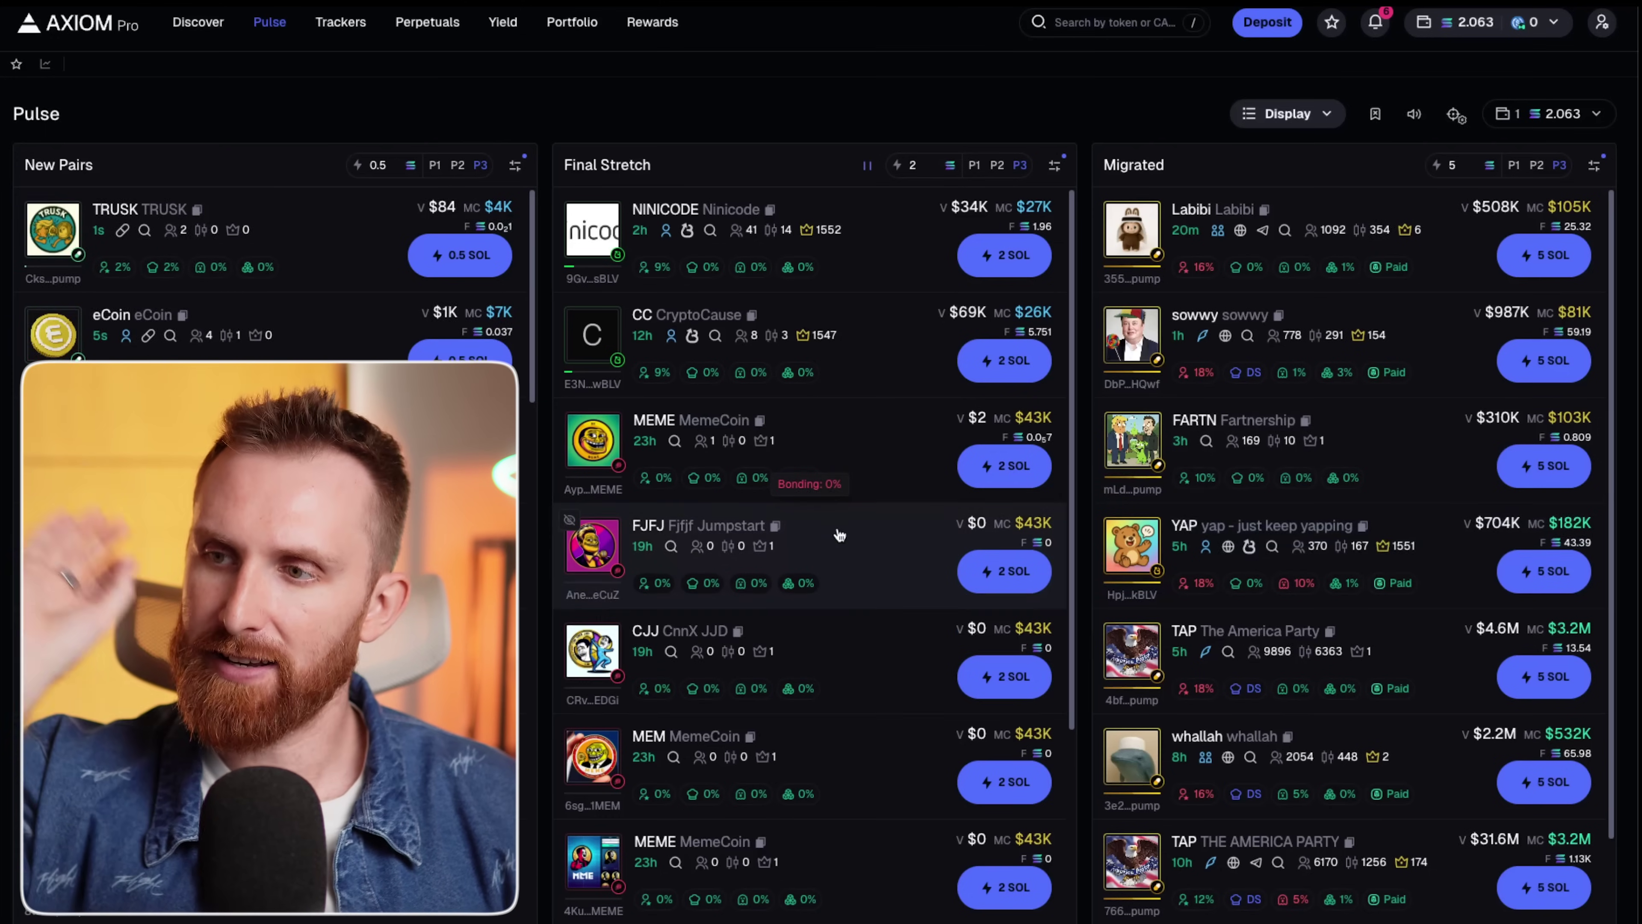
# Open YAP from Migrated, buy 0.01 SOL of it, and select Preset 3.
pyautogui.click(1192, 529)
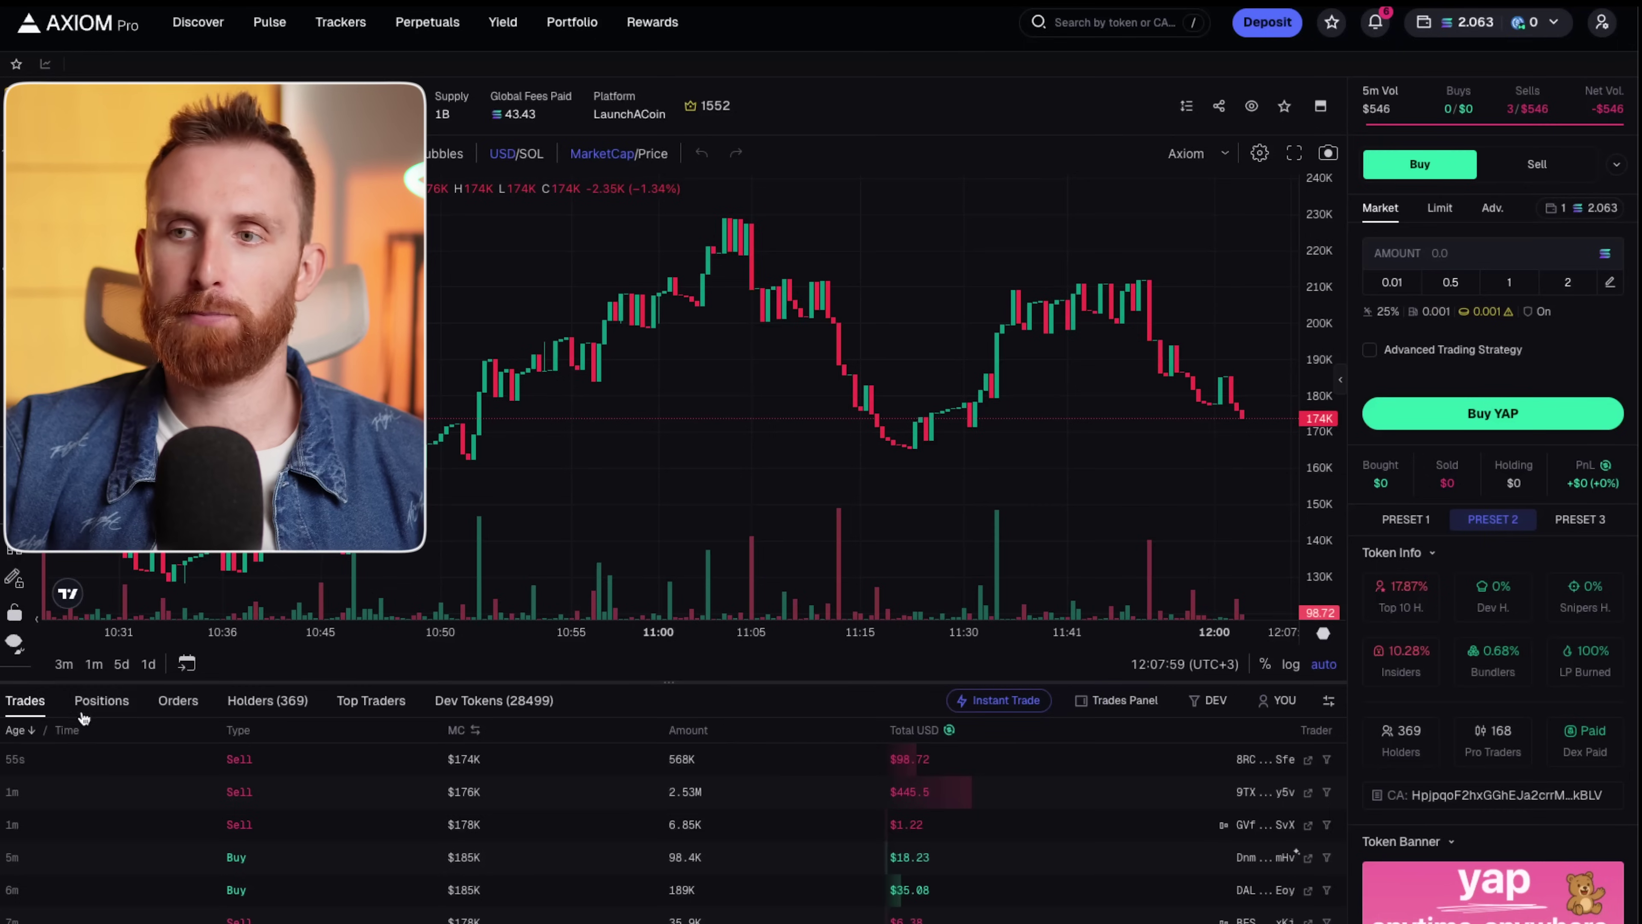
pyautogui.click(97, 704)
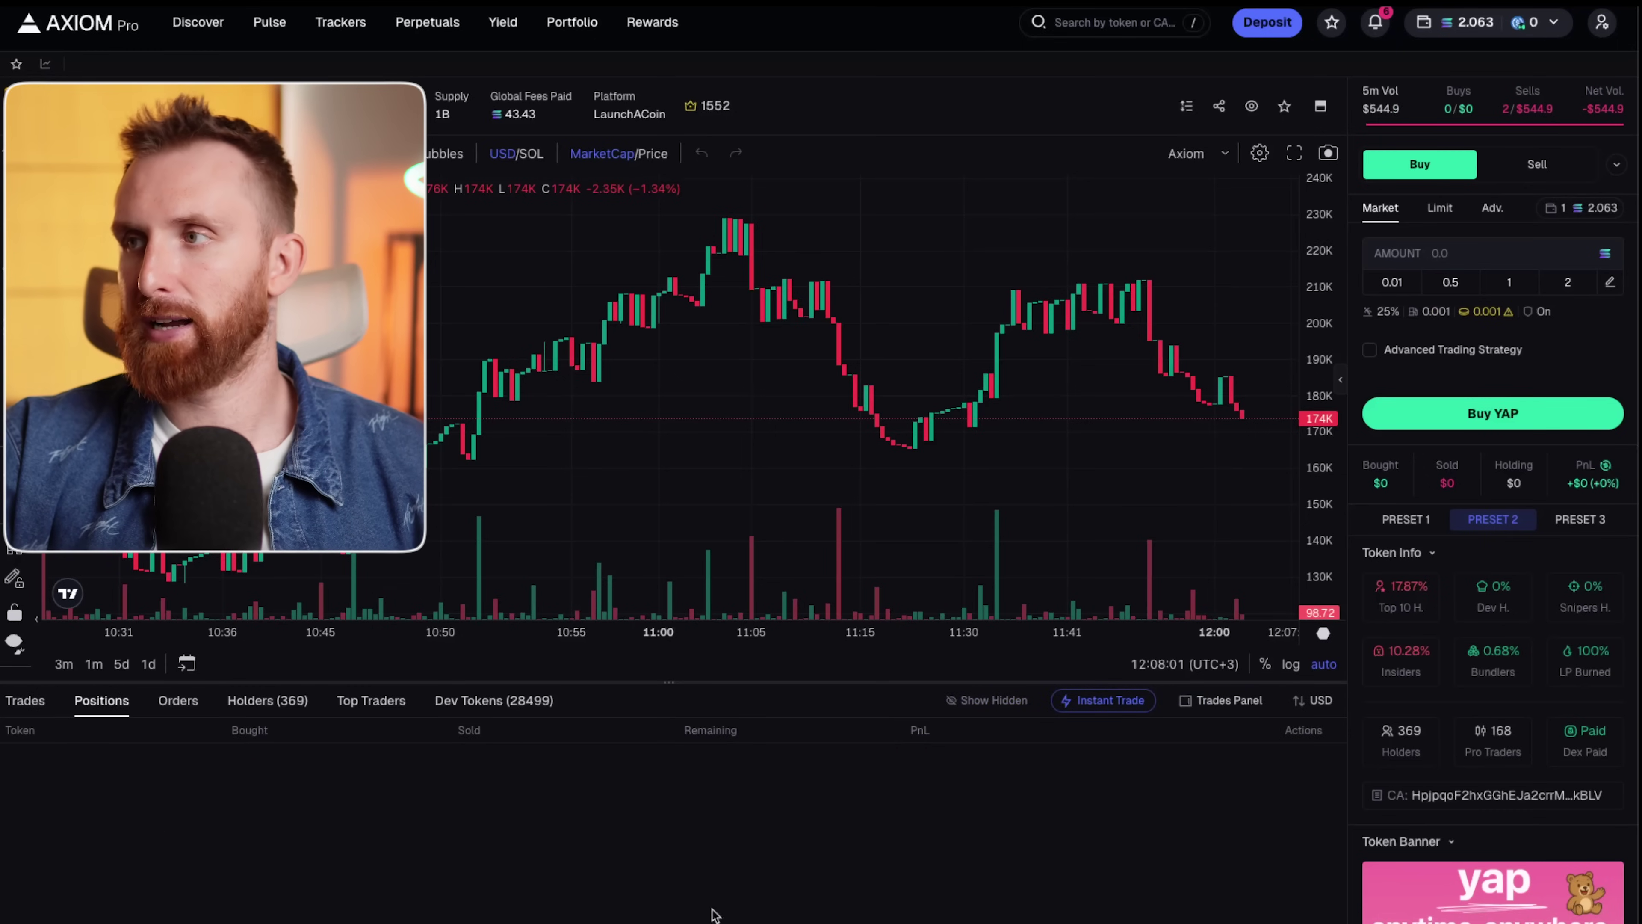
pyautogui.click(1392, 281)
pyautogui.click(1497, 404)
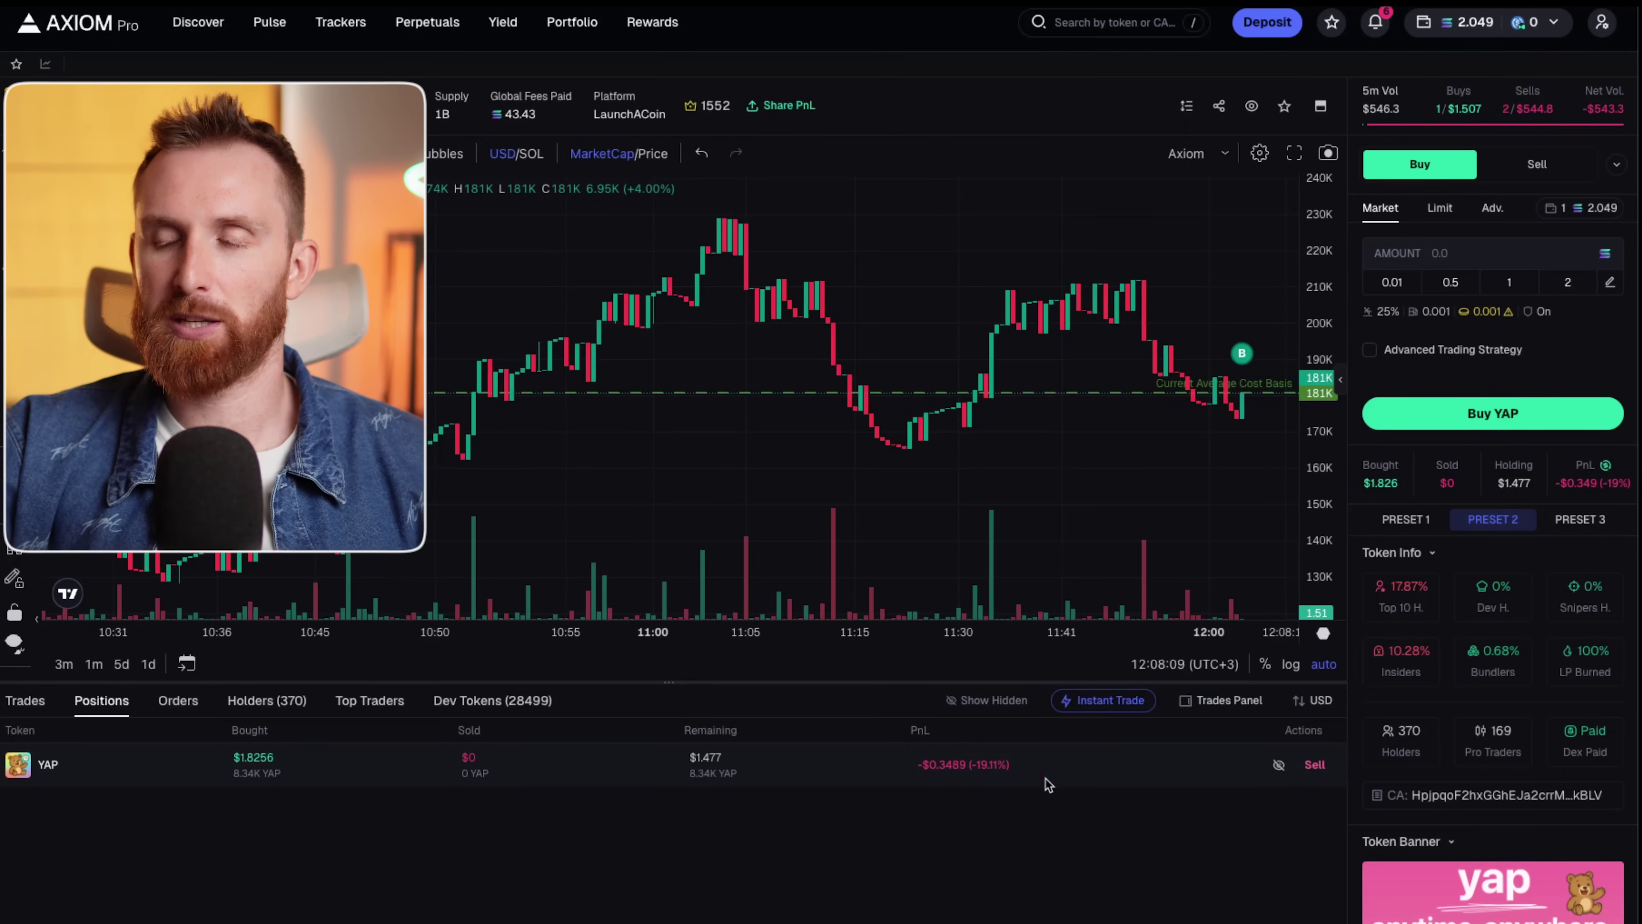
pyautogui.click(1568, 521)
pyautogui.click(1581, 525)
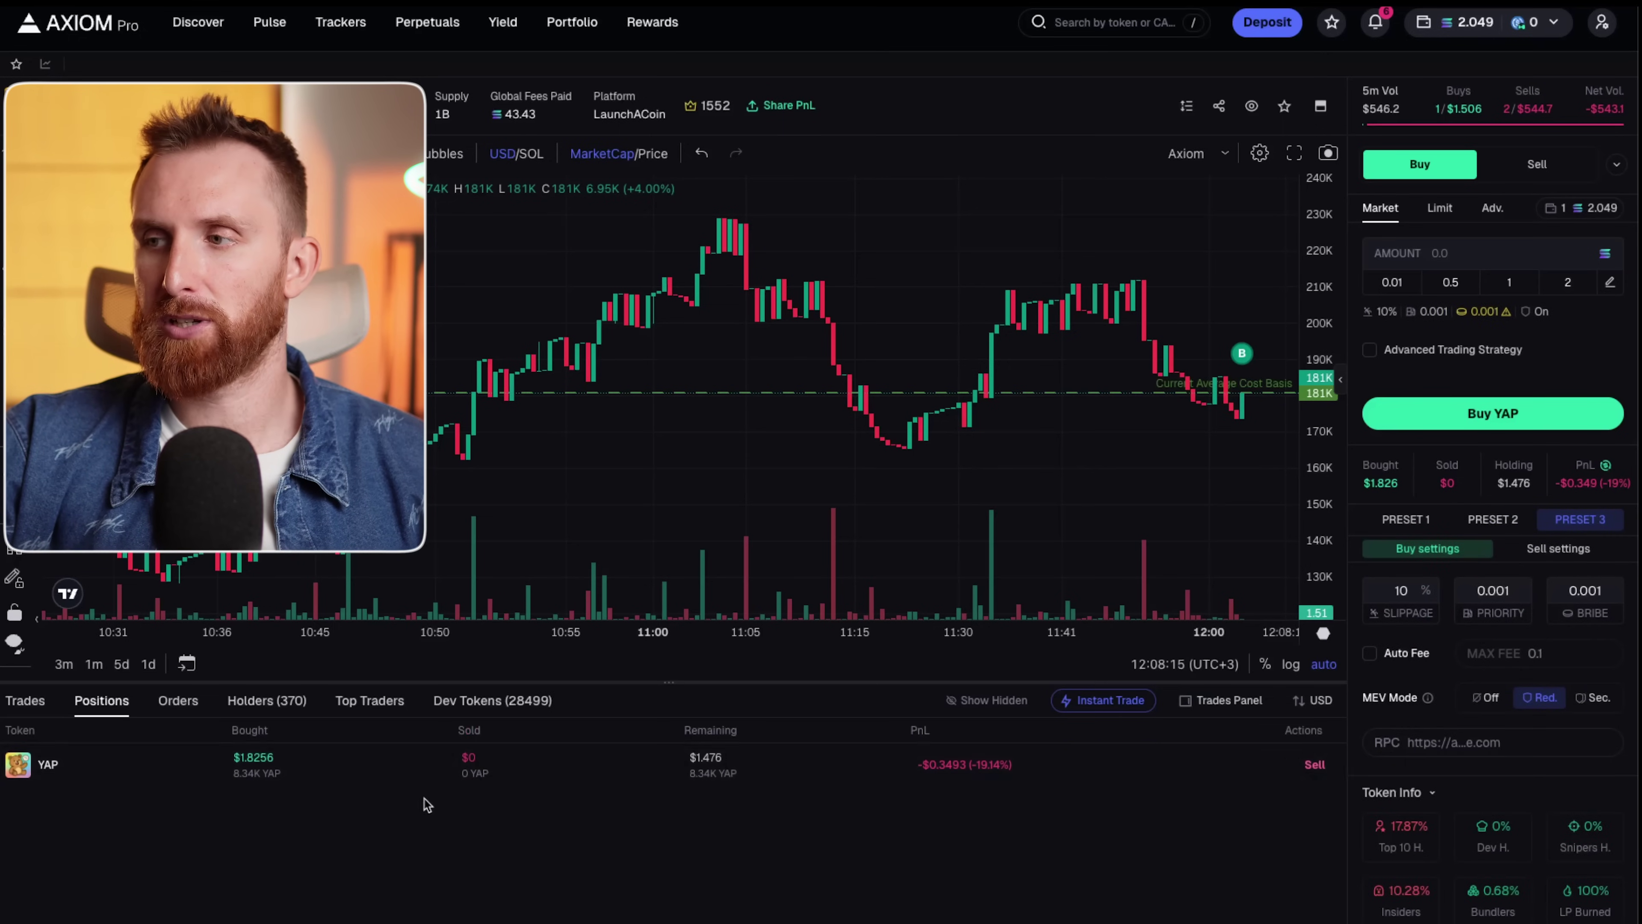
# Instantly sell 100% of the YAP position and open the floating Instant Trade panel.
pyautogui.click(1315, 765)
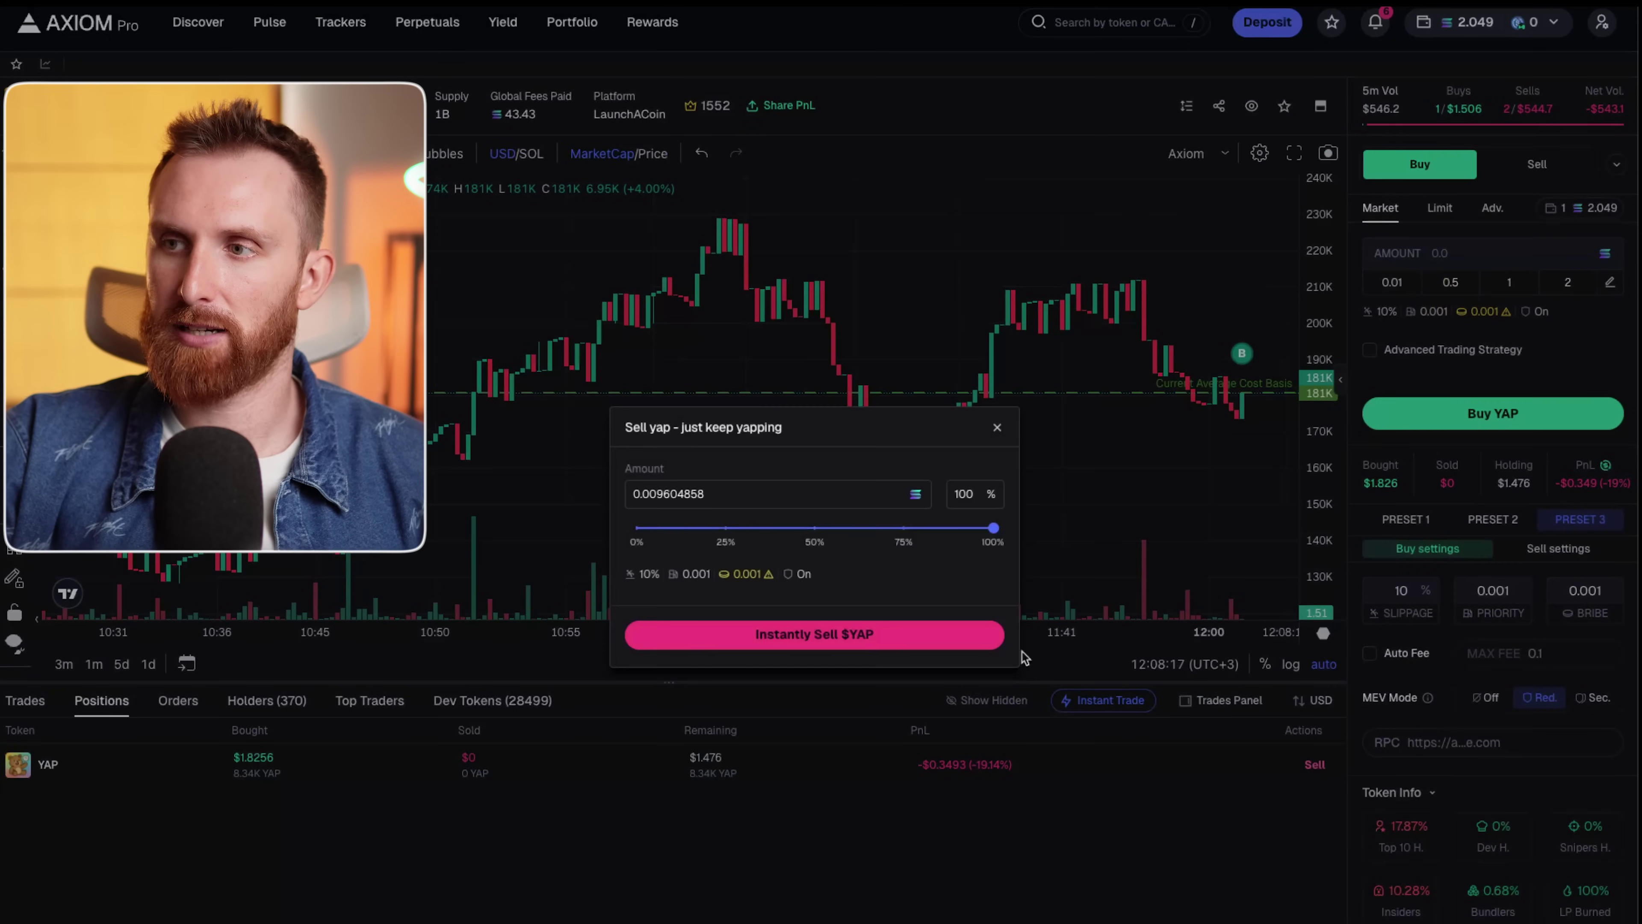
pyautogui.click(884, 637)
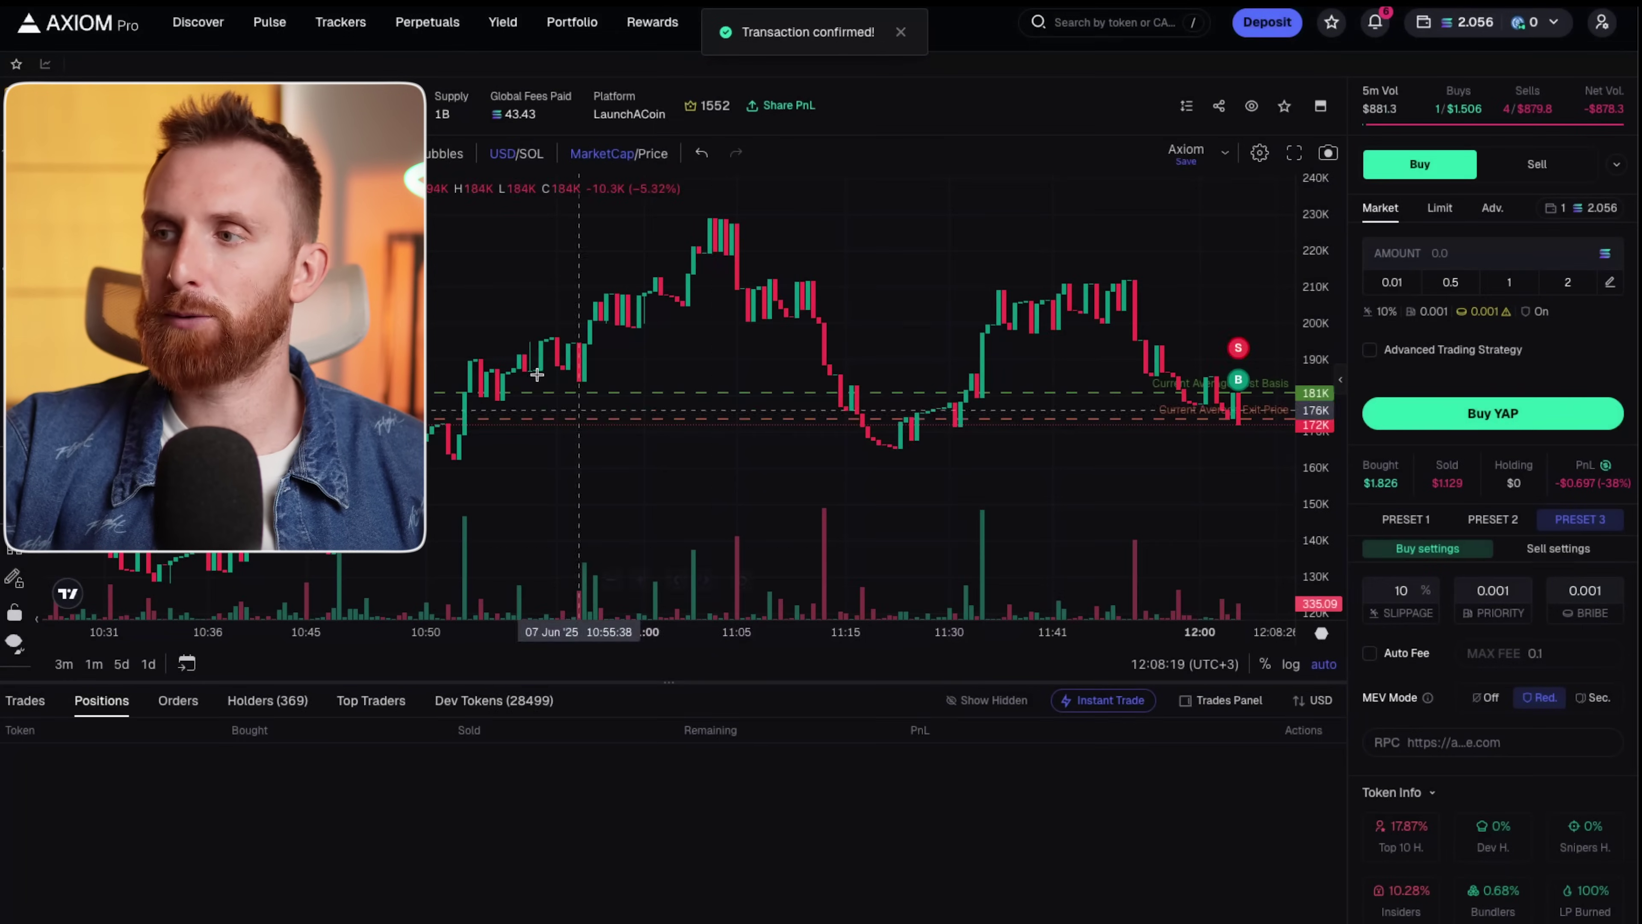
pyautogui.click(1110, 700)
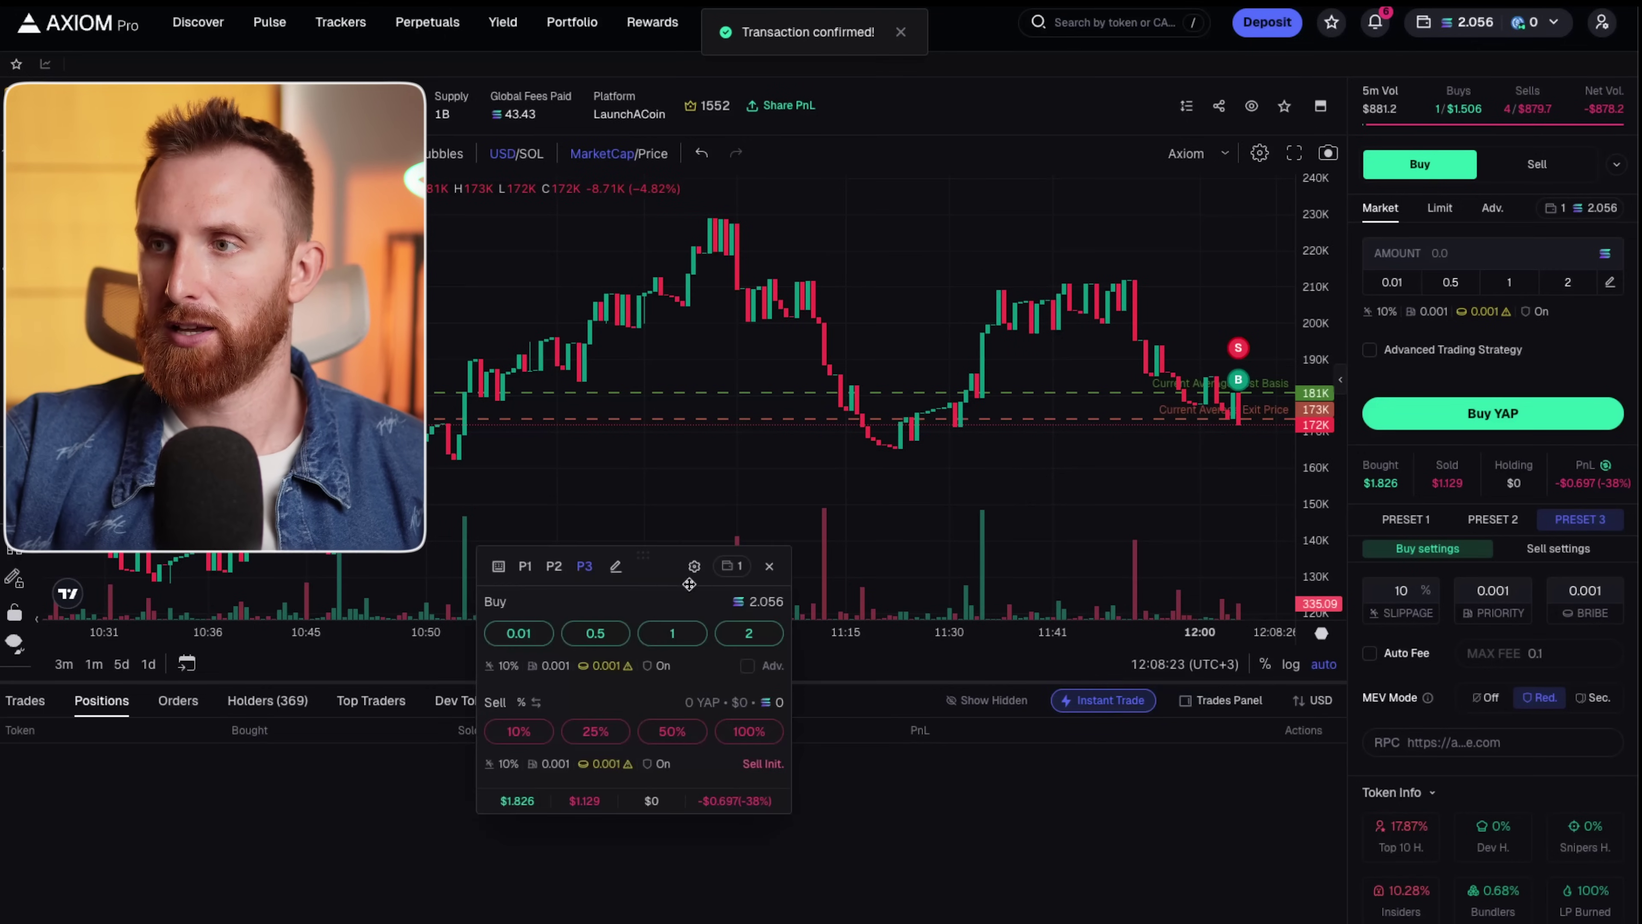
# Move the Instant Trade panel, settle on P3, buy 0.01 SOL of YAP, then sell 100%.
pyautogui.moveTo(645, 562); pyautogui.dragTo(829, 697)
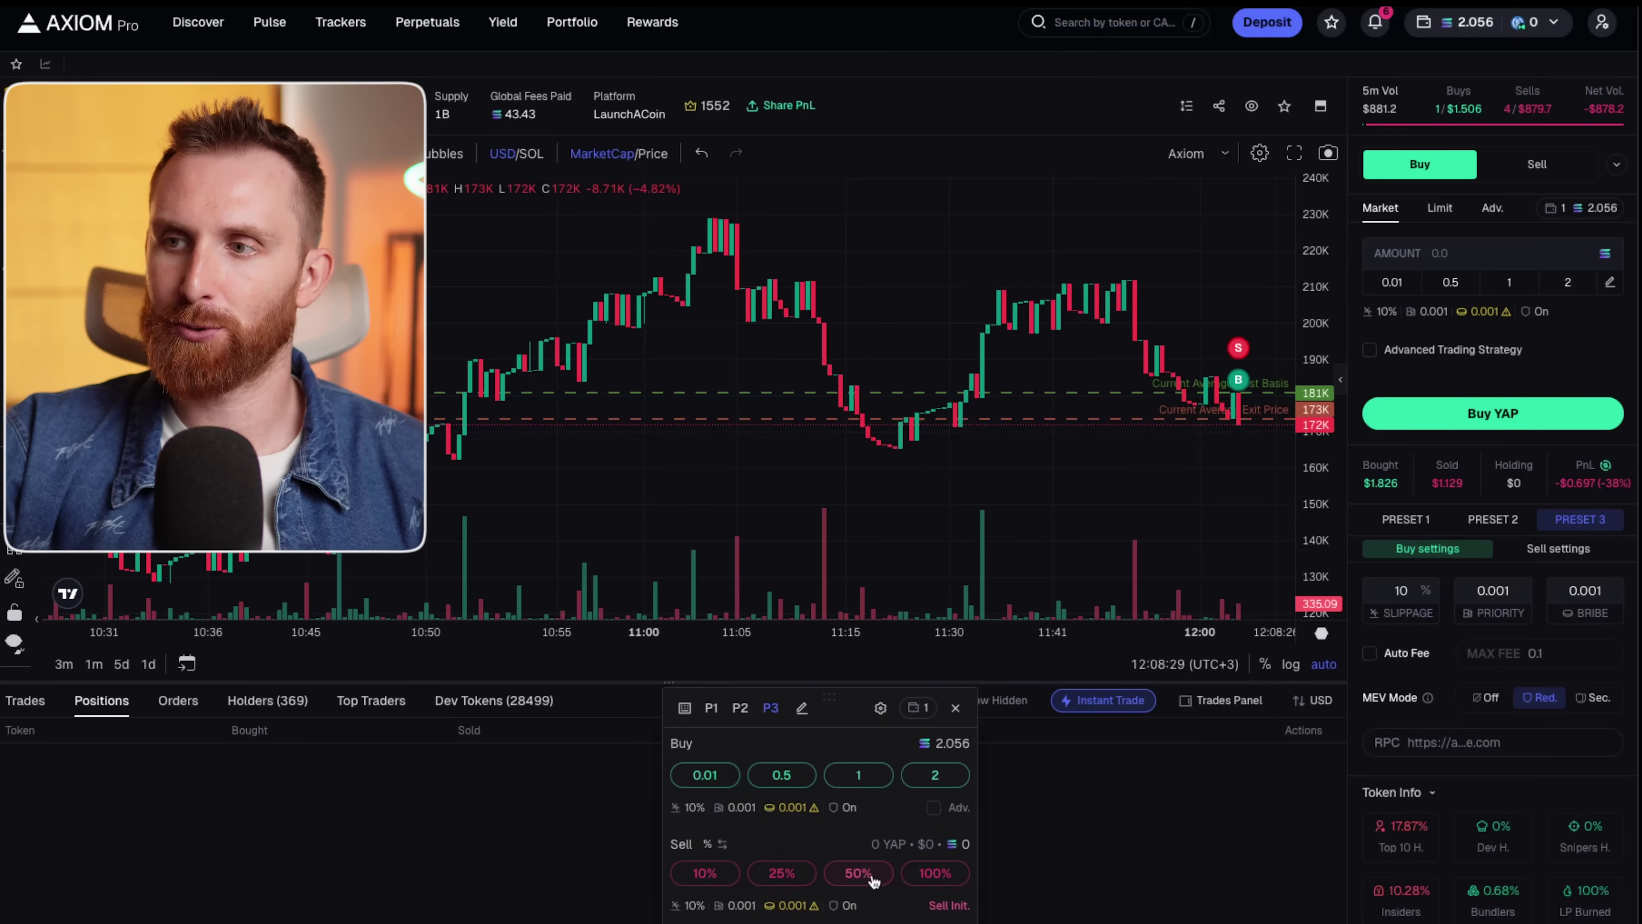
pyautogui.click(740, 711)
pyautogui.click(709, 713)
pyautogui.click(744, 713)
pyautogui.click(744, 712)
pyautogui.click(770, 711)
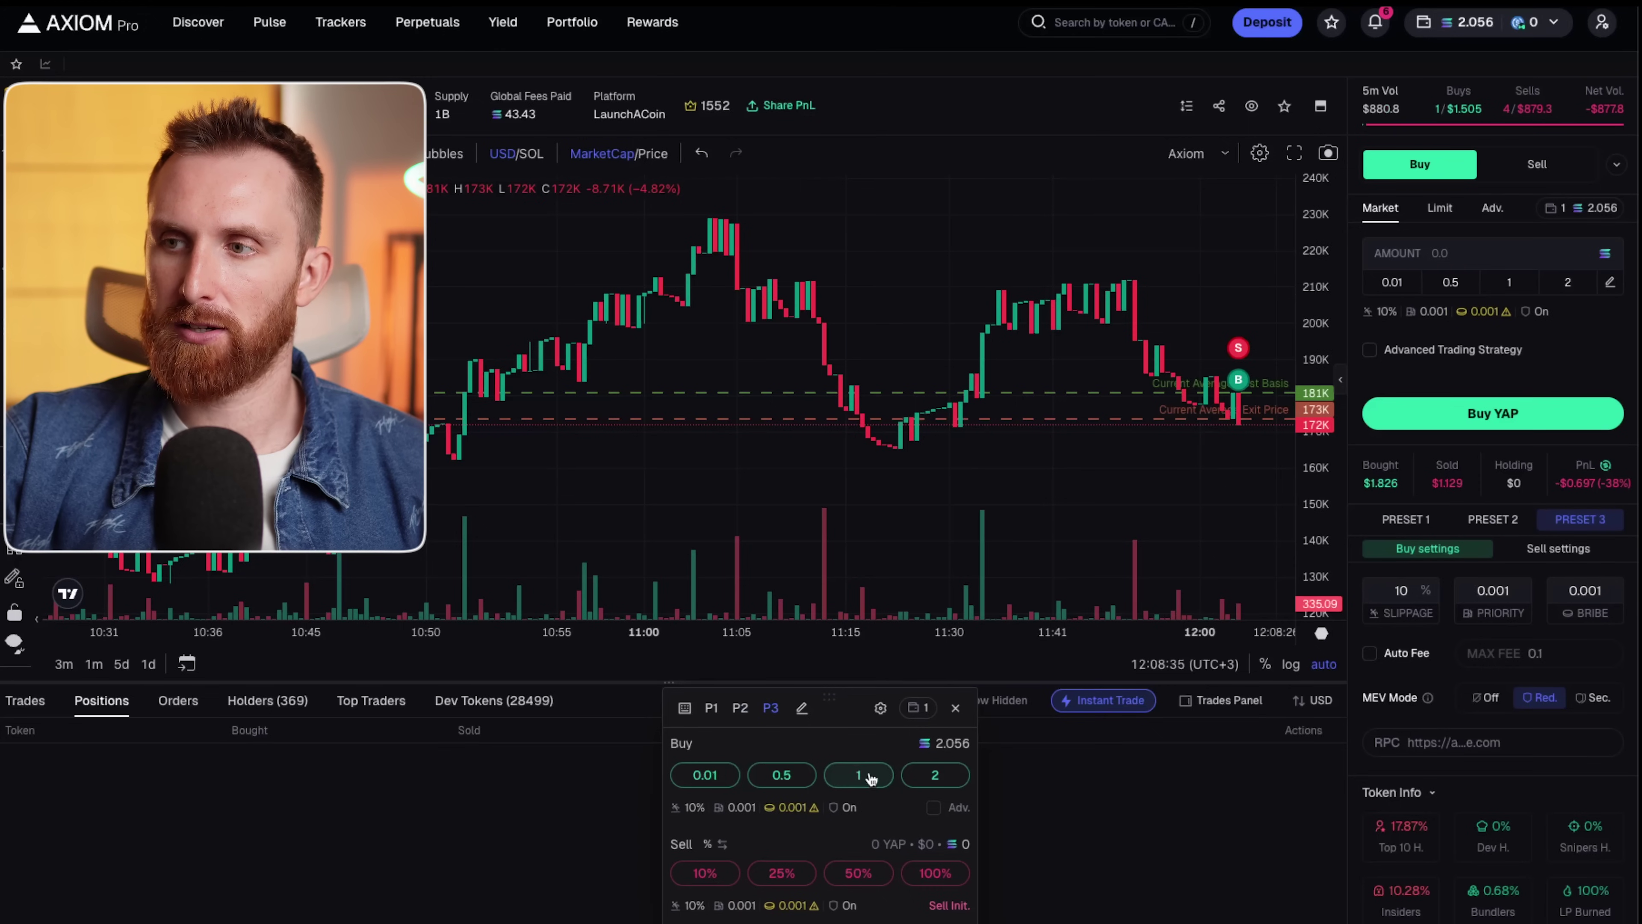
pyautogui.click(708, 773)
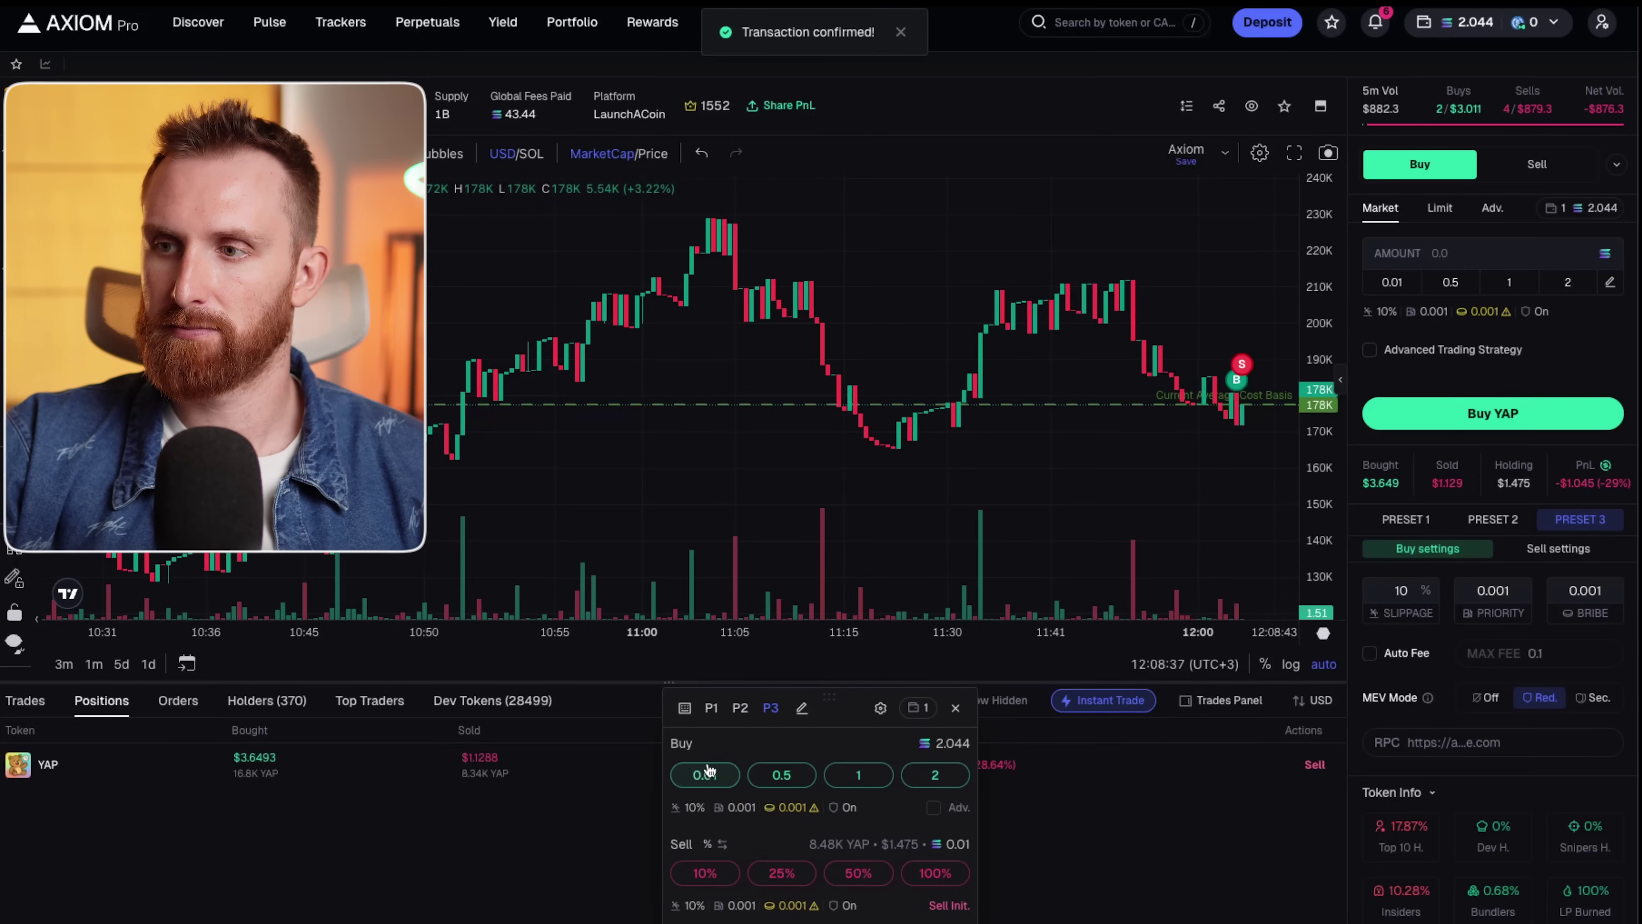
pyautogui.click(926, 875)
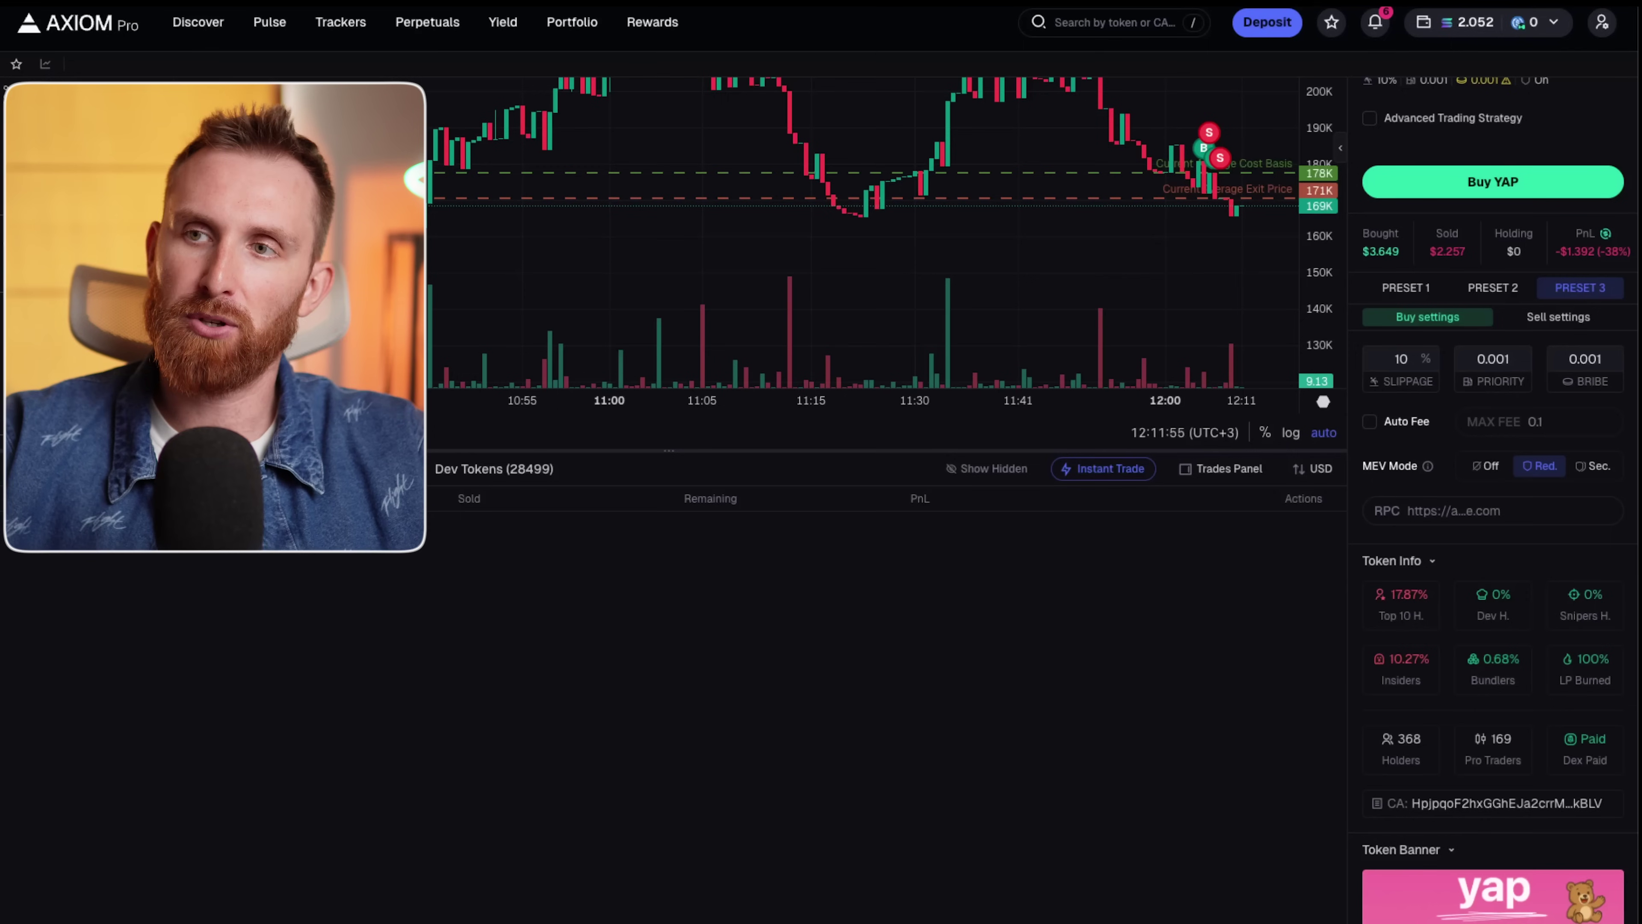
# Browse YAP's Orders, Holders, Top Traders and Dev Tokens tabs and close the side trades list.
pyautogui.click(206, 468)
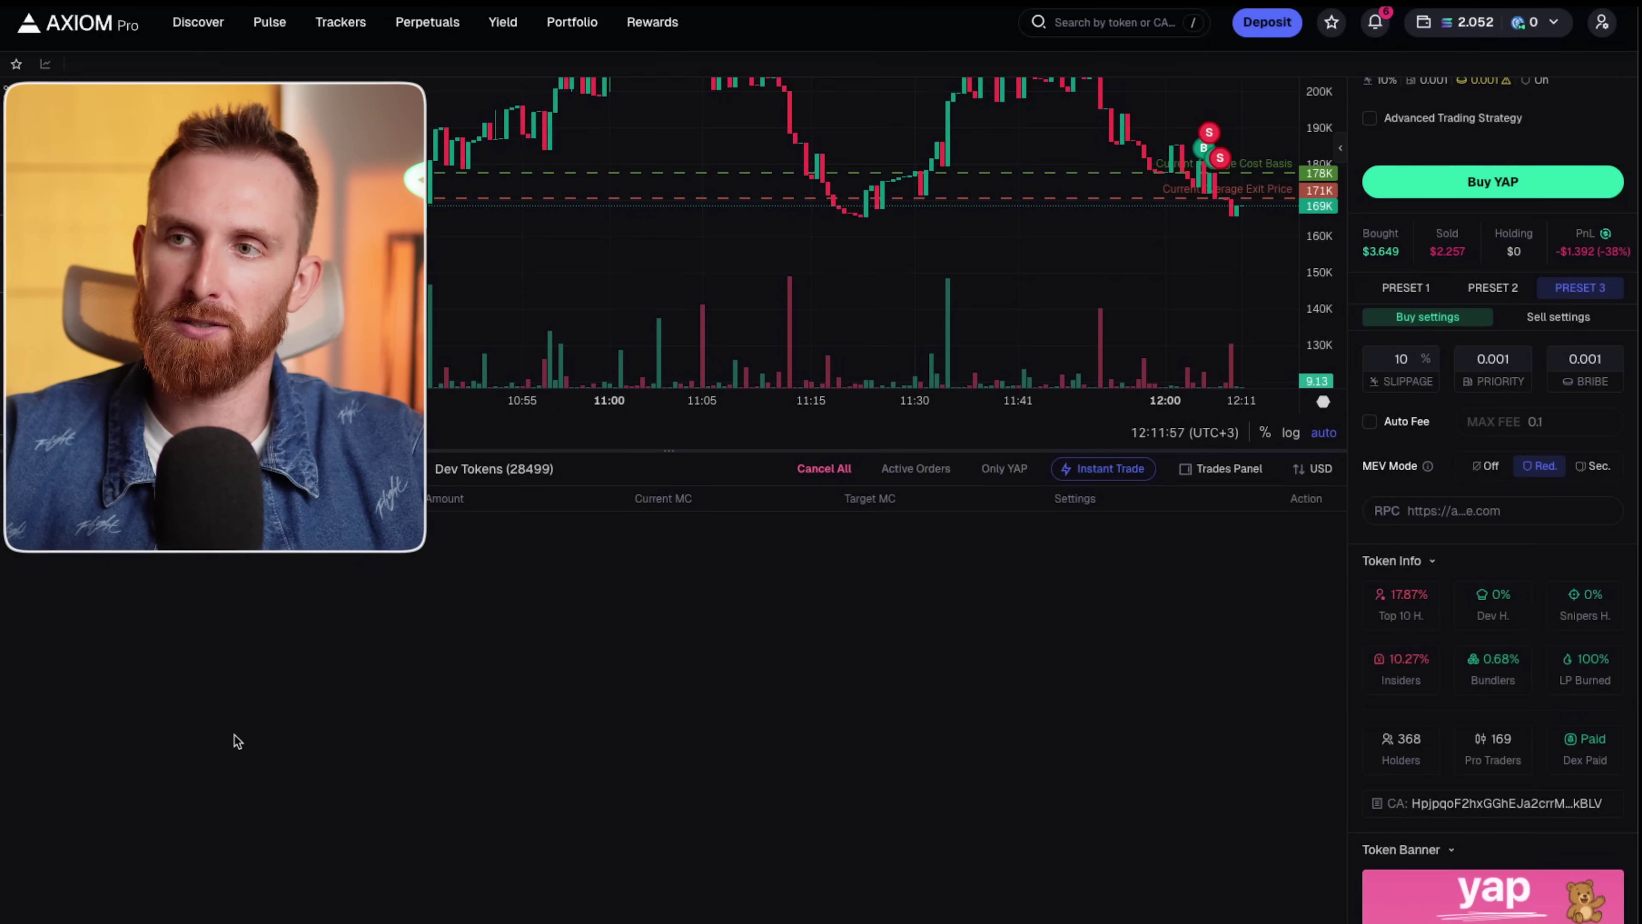
pyautogui.click(291, 468)
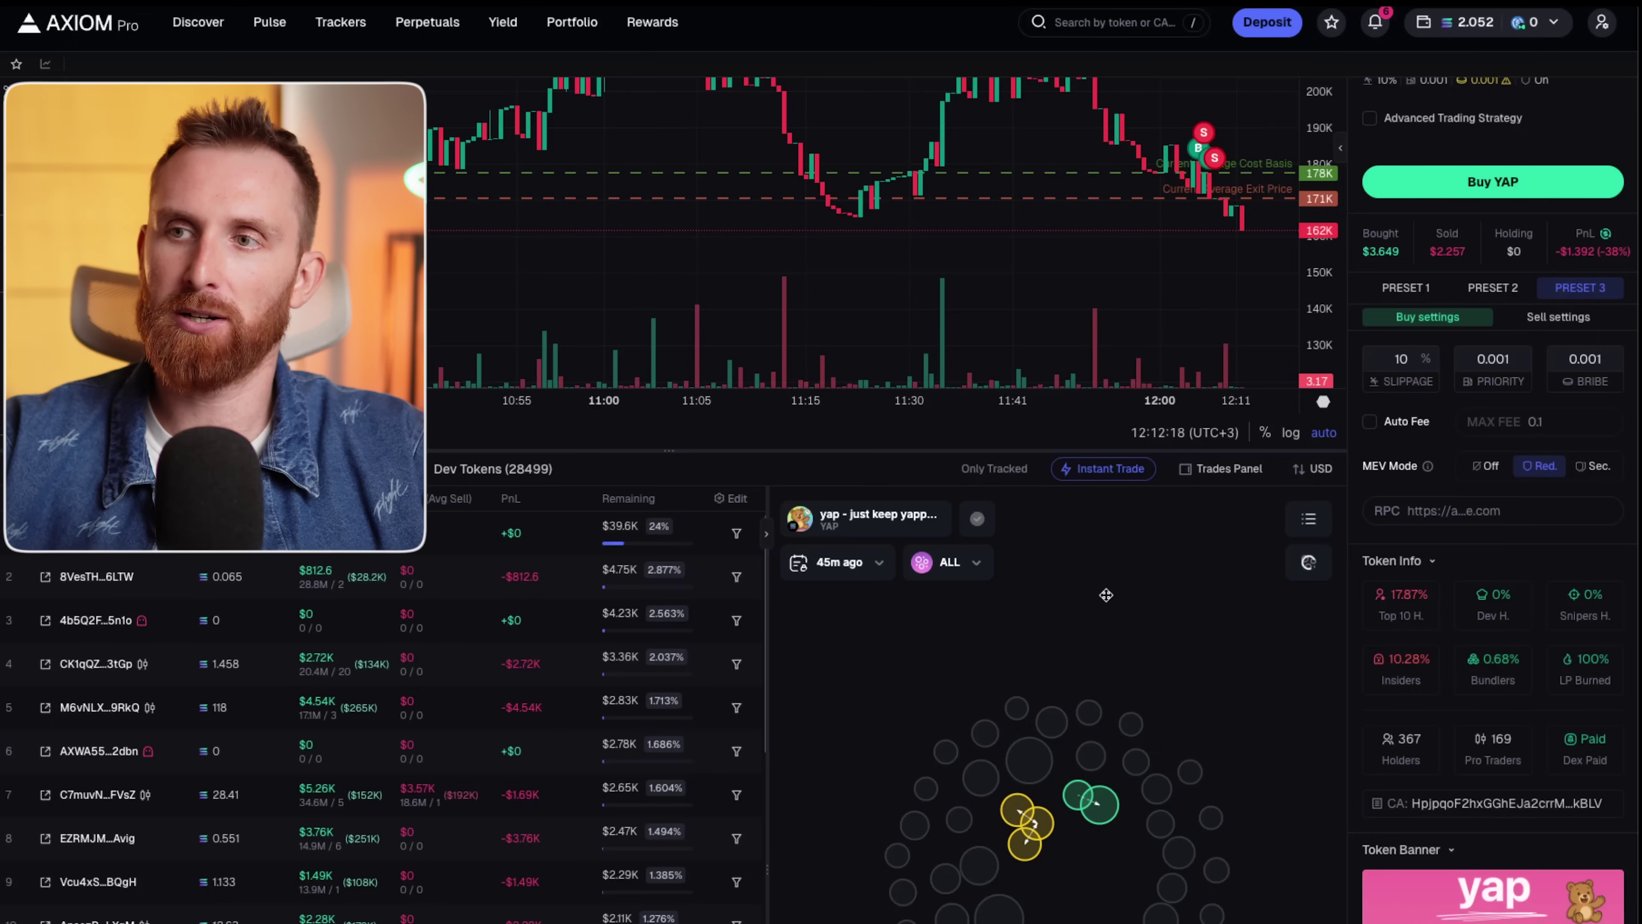
pyautogui.click(370, 468)
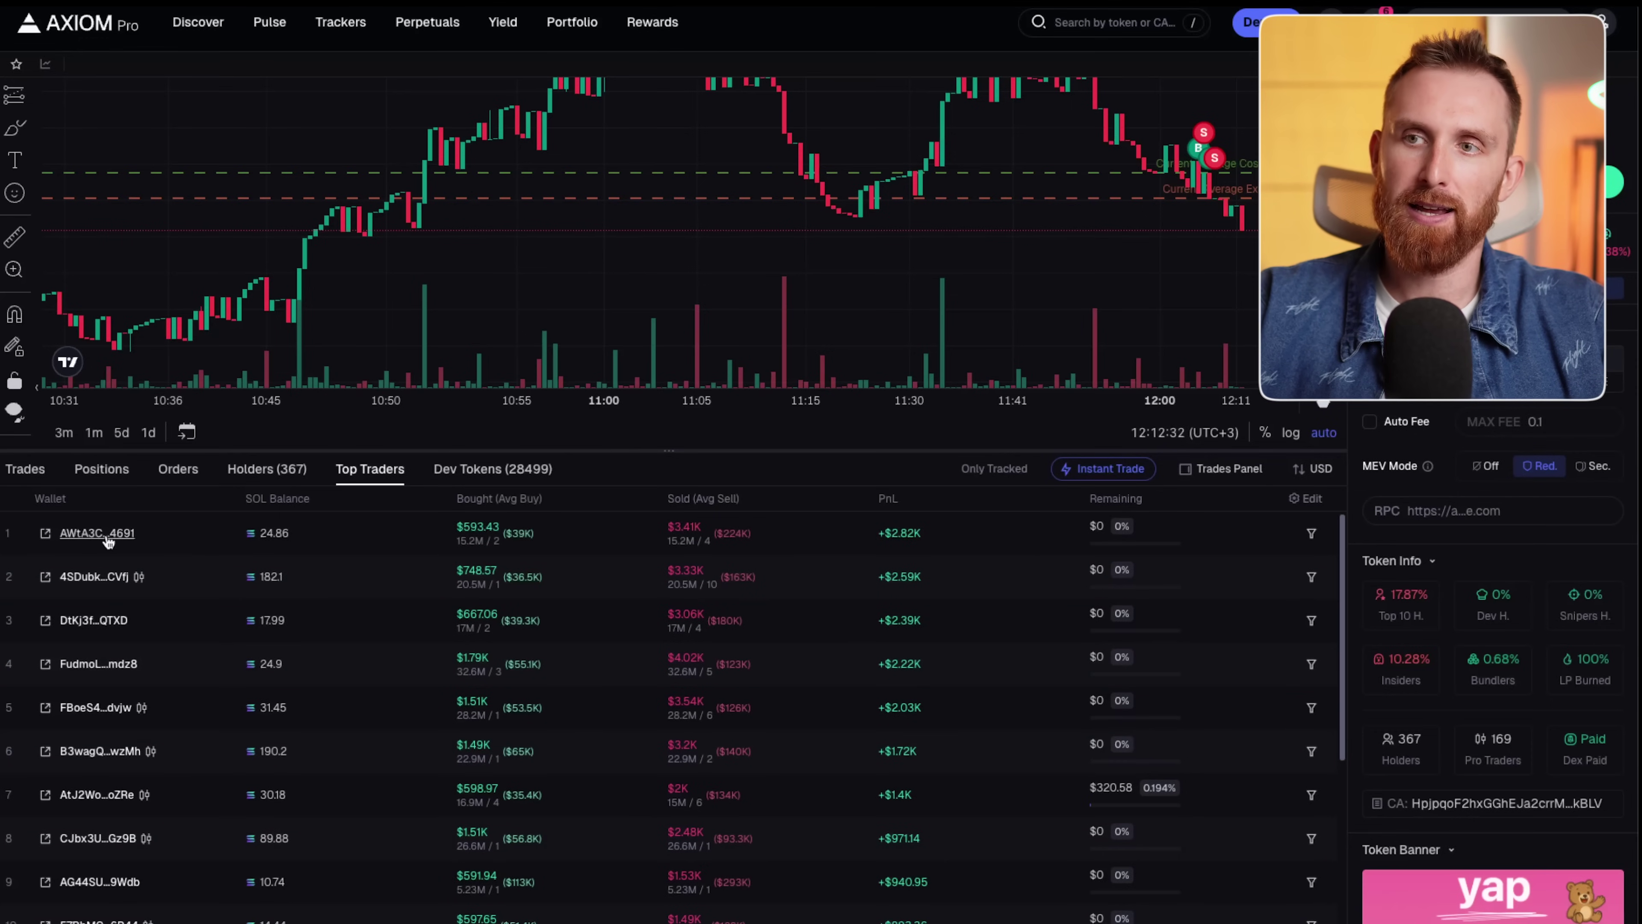
pyautogui.moveTo(116, 539)
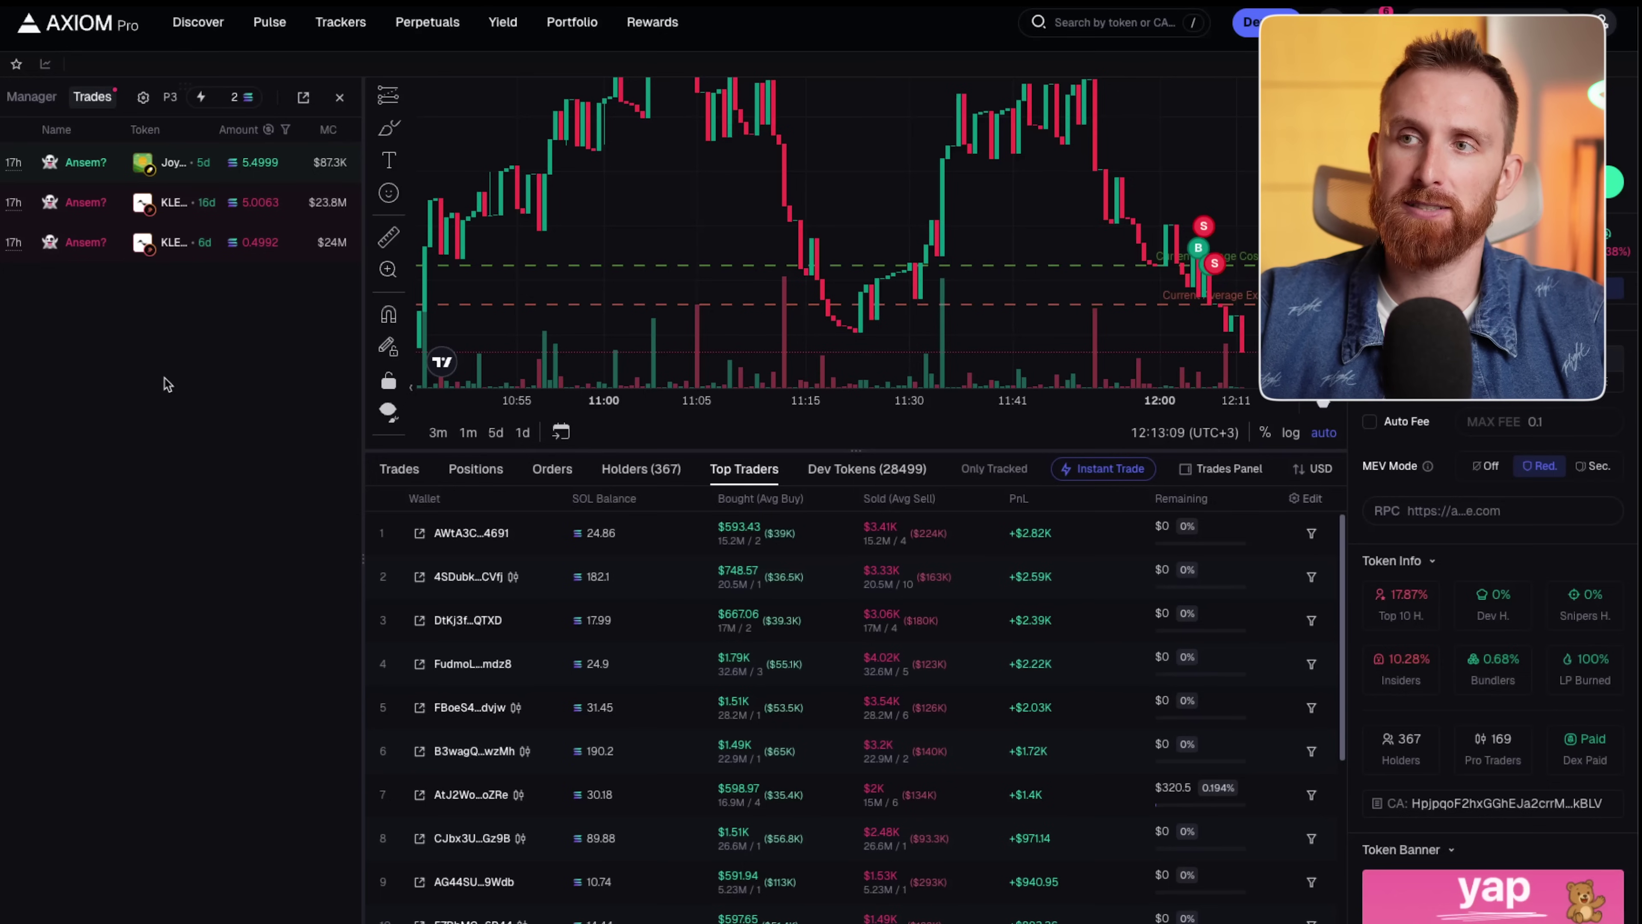
pyautogui.click(340, 97)
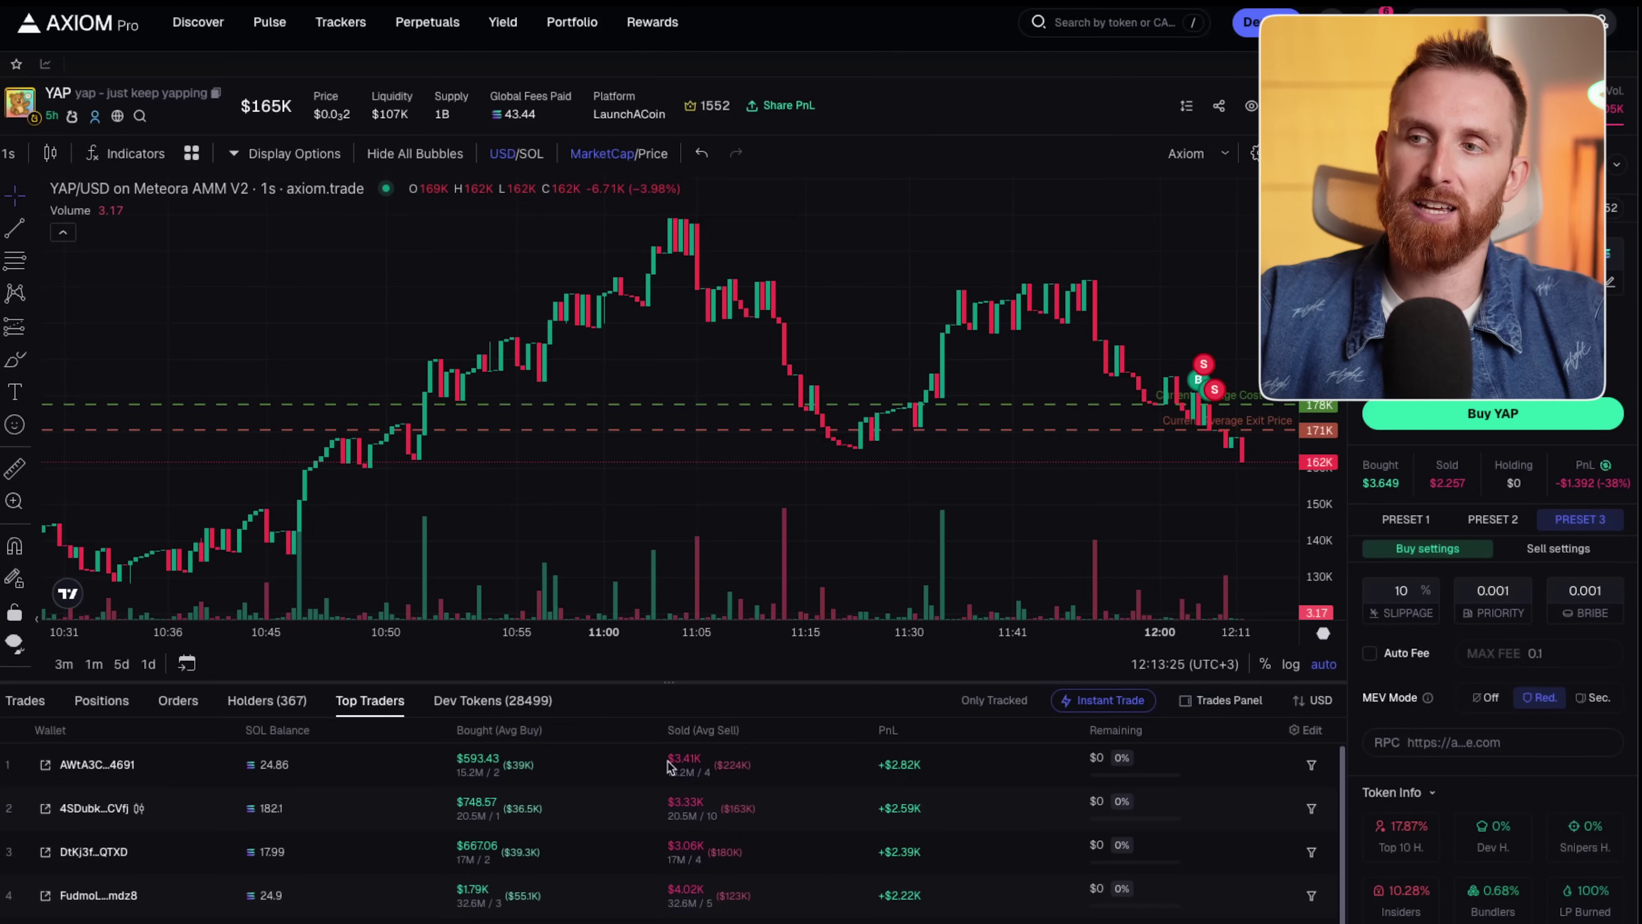
pyautogui.click(515, 700)
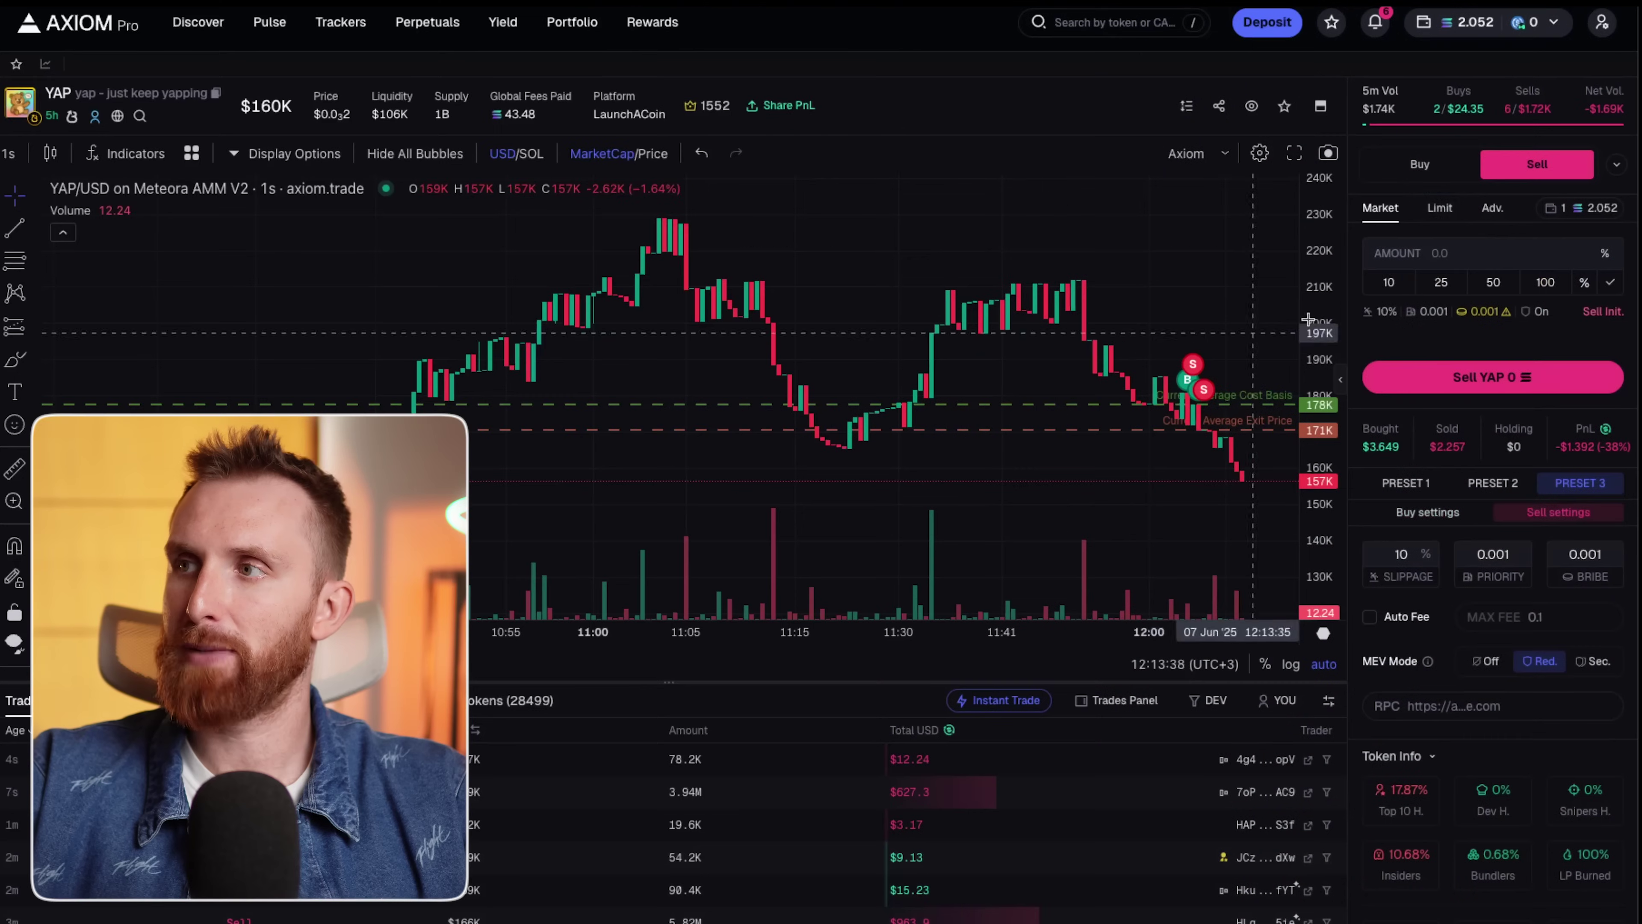
# Set the YAP order panel to Buy with a 2 SOL amount.
pyautogui.click(1420, 164)
pyautogui.click(1537, 164)
pyautogui.click(1420, 164)
pyautogui.click(1522, 166)
pyautogui.click(1420, 164)
pyautogui.click(1611, 285)
pyautogui.click(1569, 284)
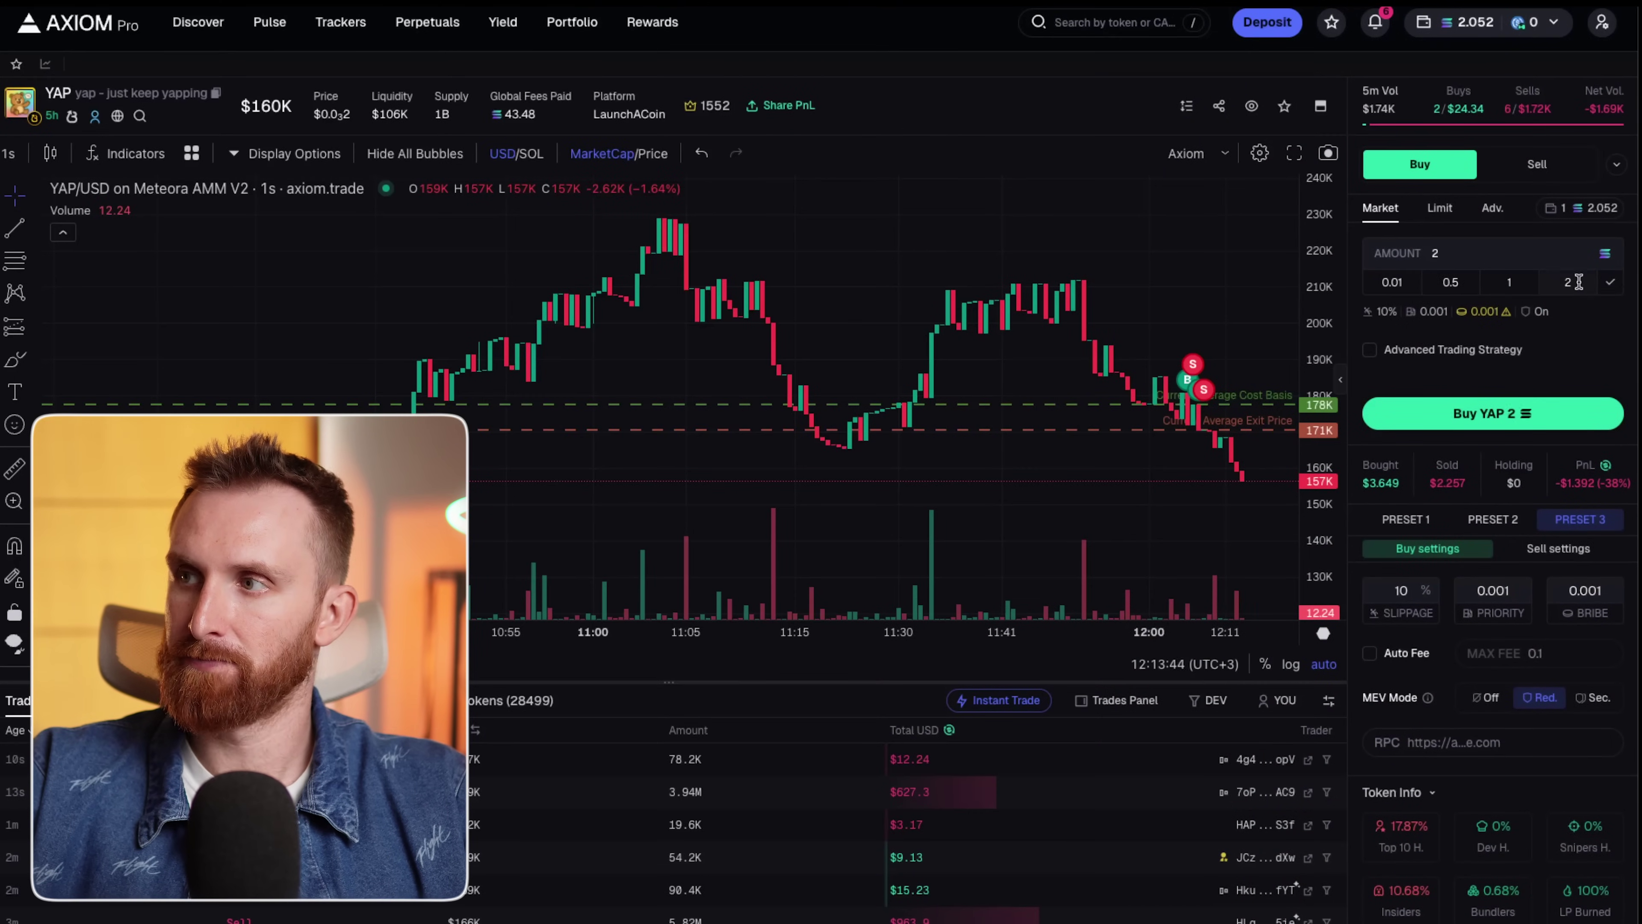
# Change the fourth quick-buy preset to 5 and set the order panel to sell 2% of YAP.
pyautogui.doubleClick(1578, 282)
pyautogui.write('5')
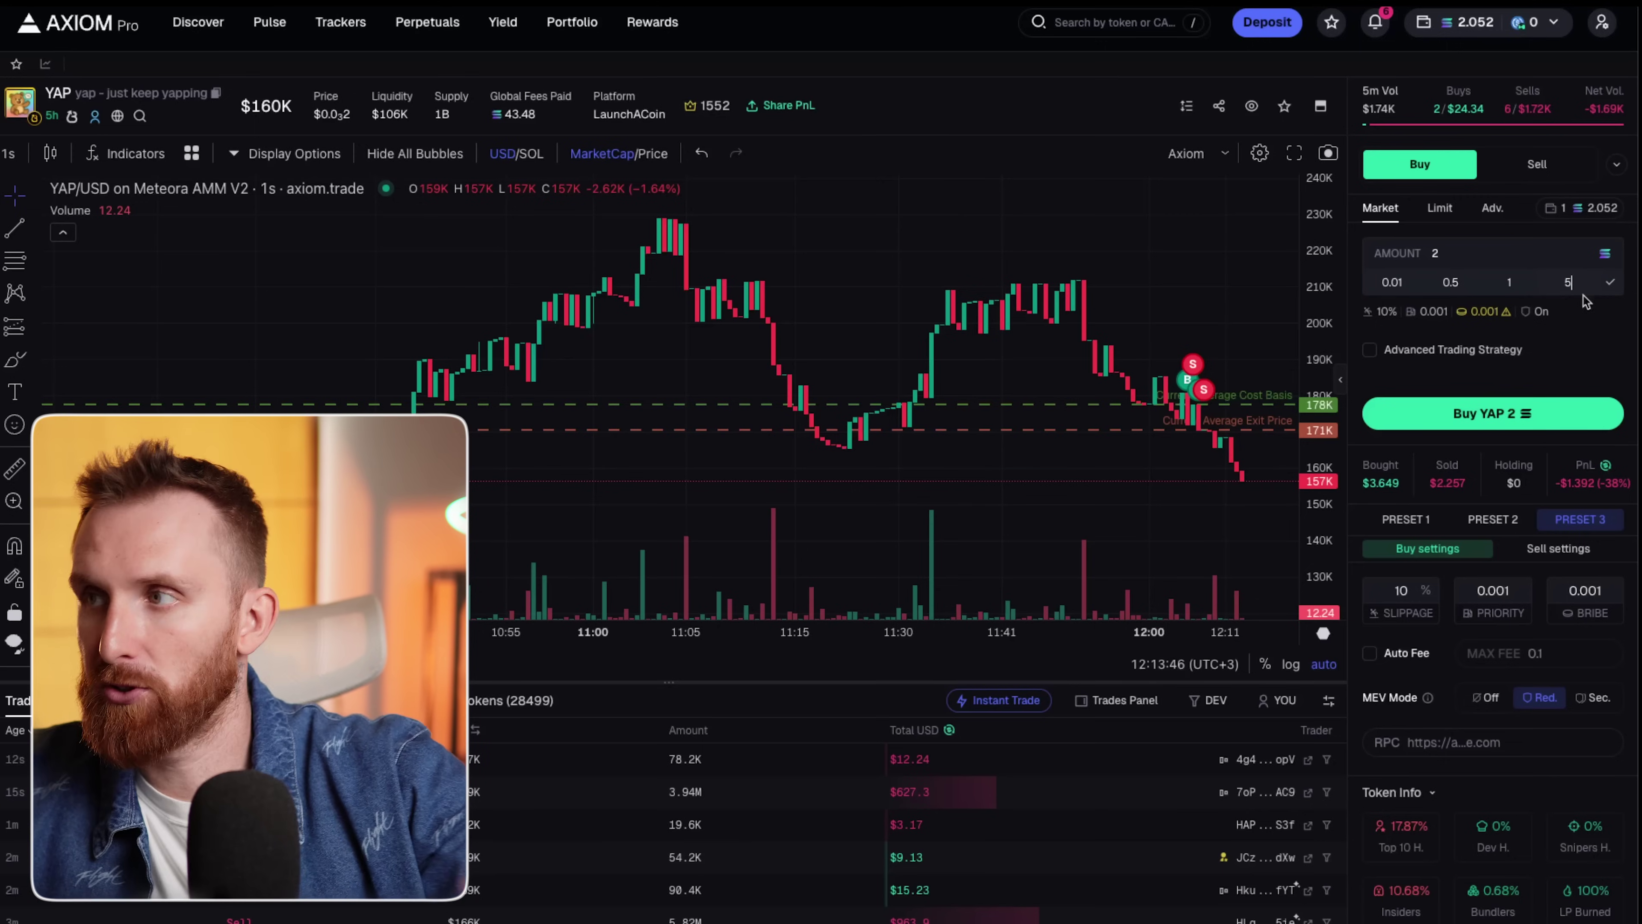
pyautogui.press('Return')
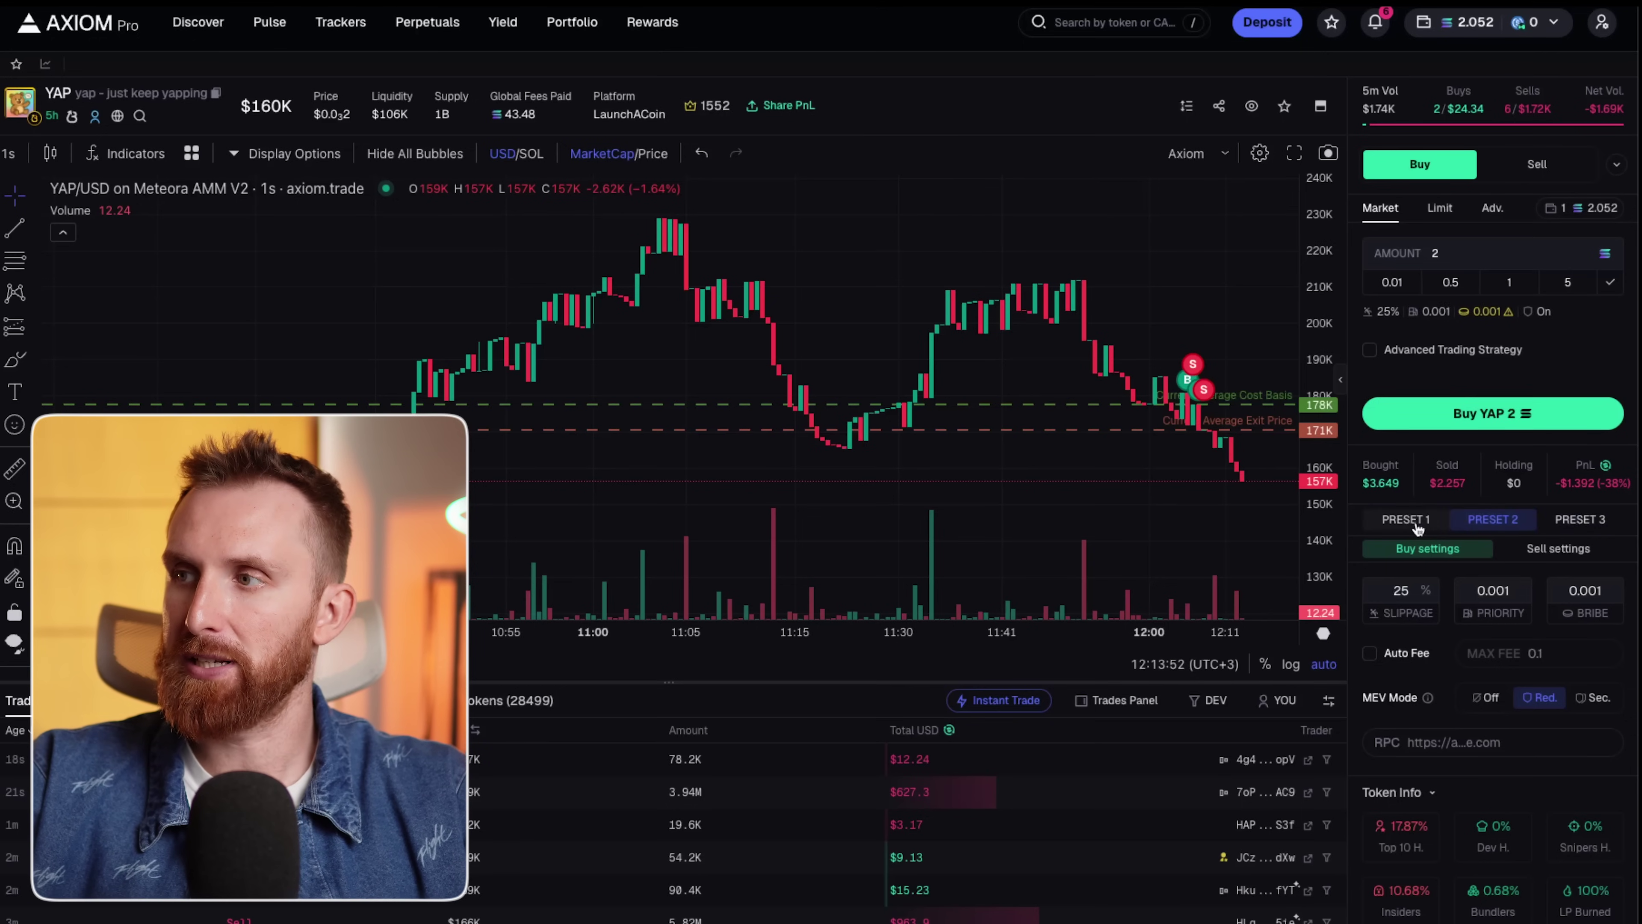
pyautogui.click(1538, 166)
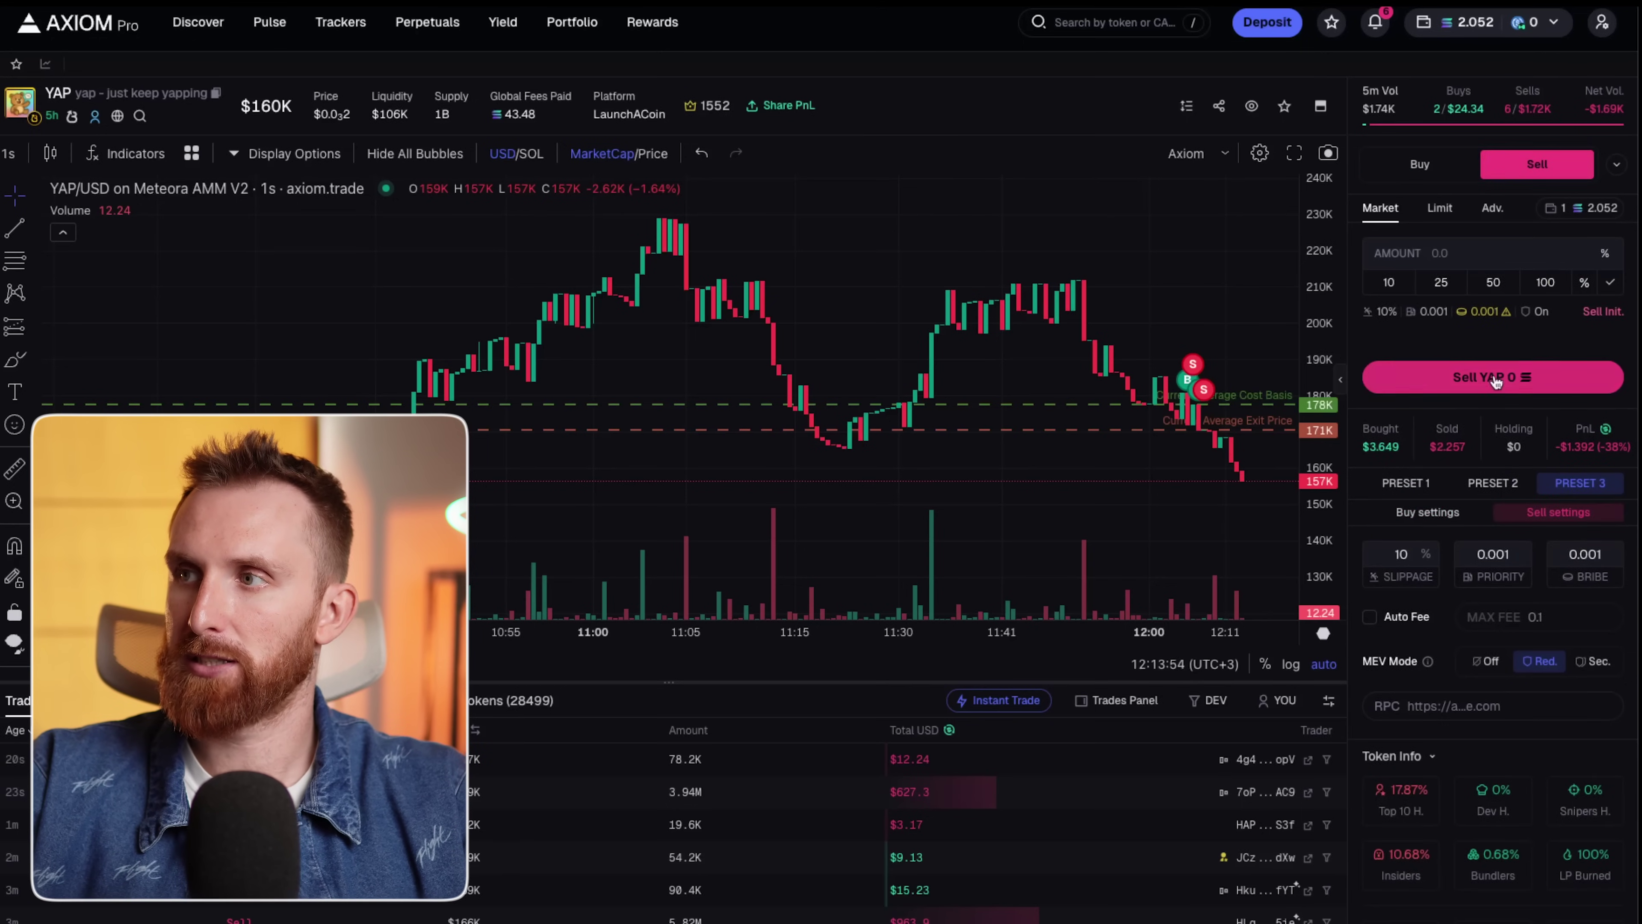
pyautogui.write('2')
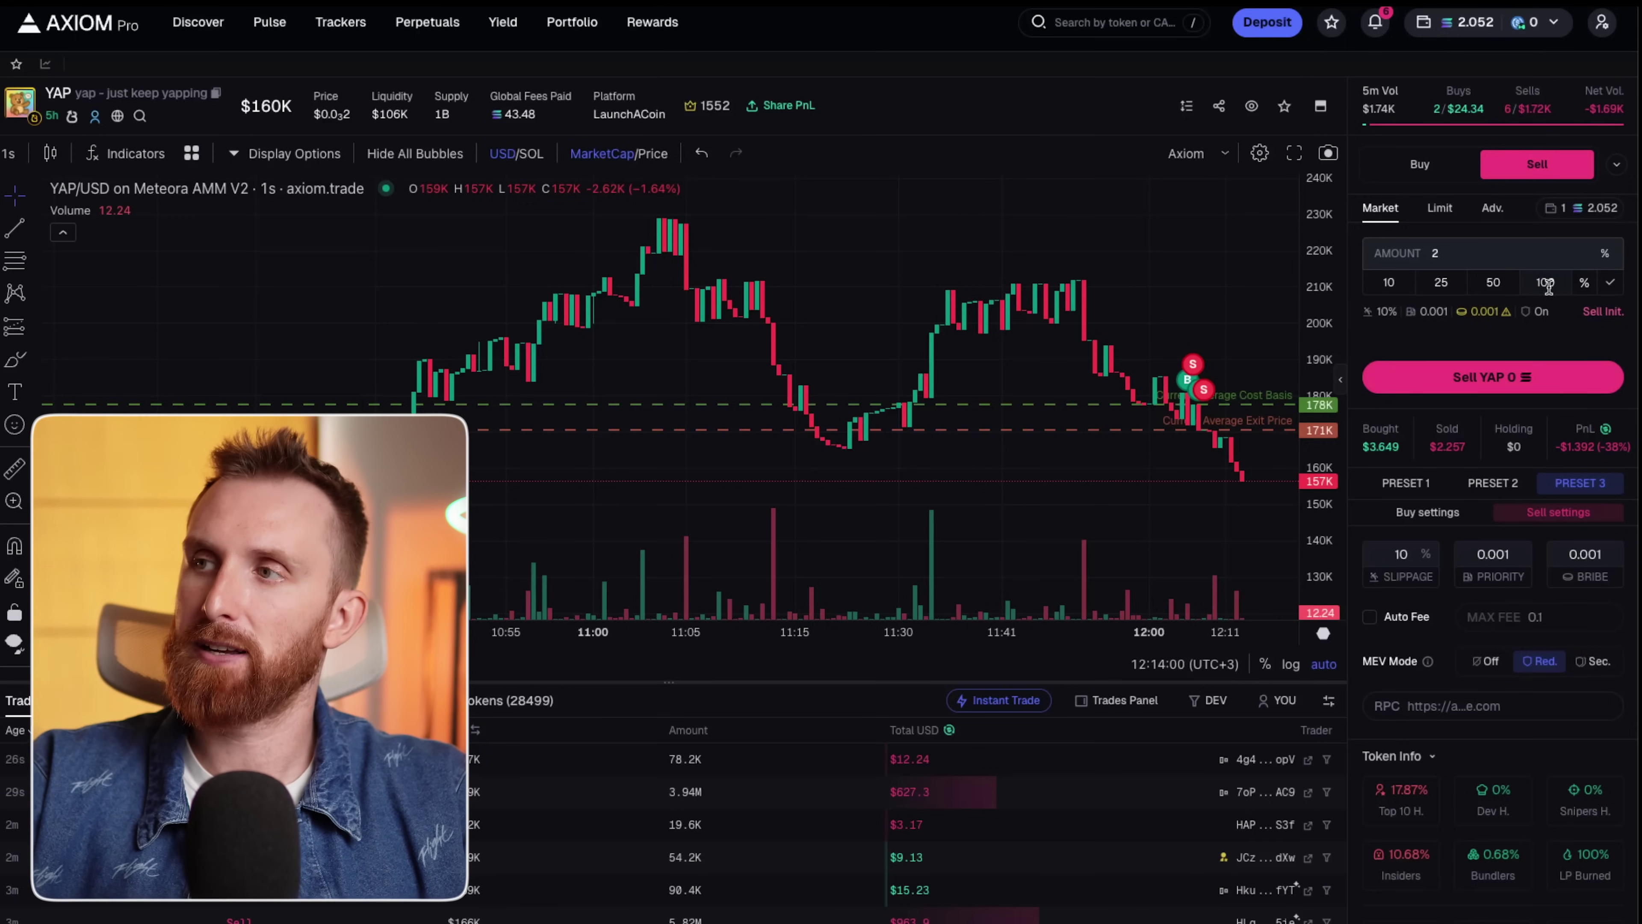
# Place a 1 SOL limit buy for YAP at a $129K market cap target.
pyautogui.click(1440, 209)
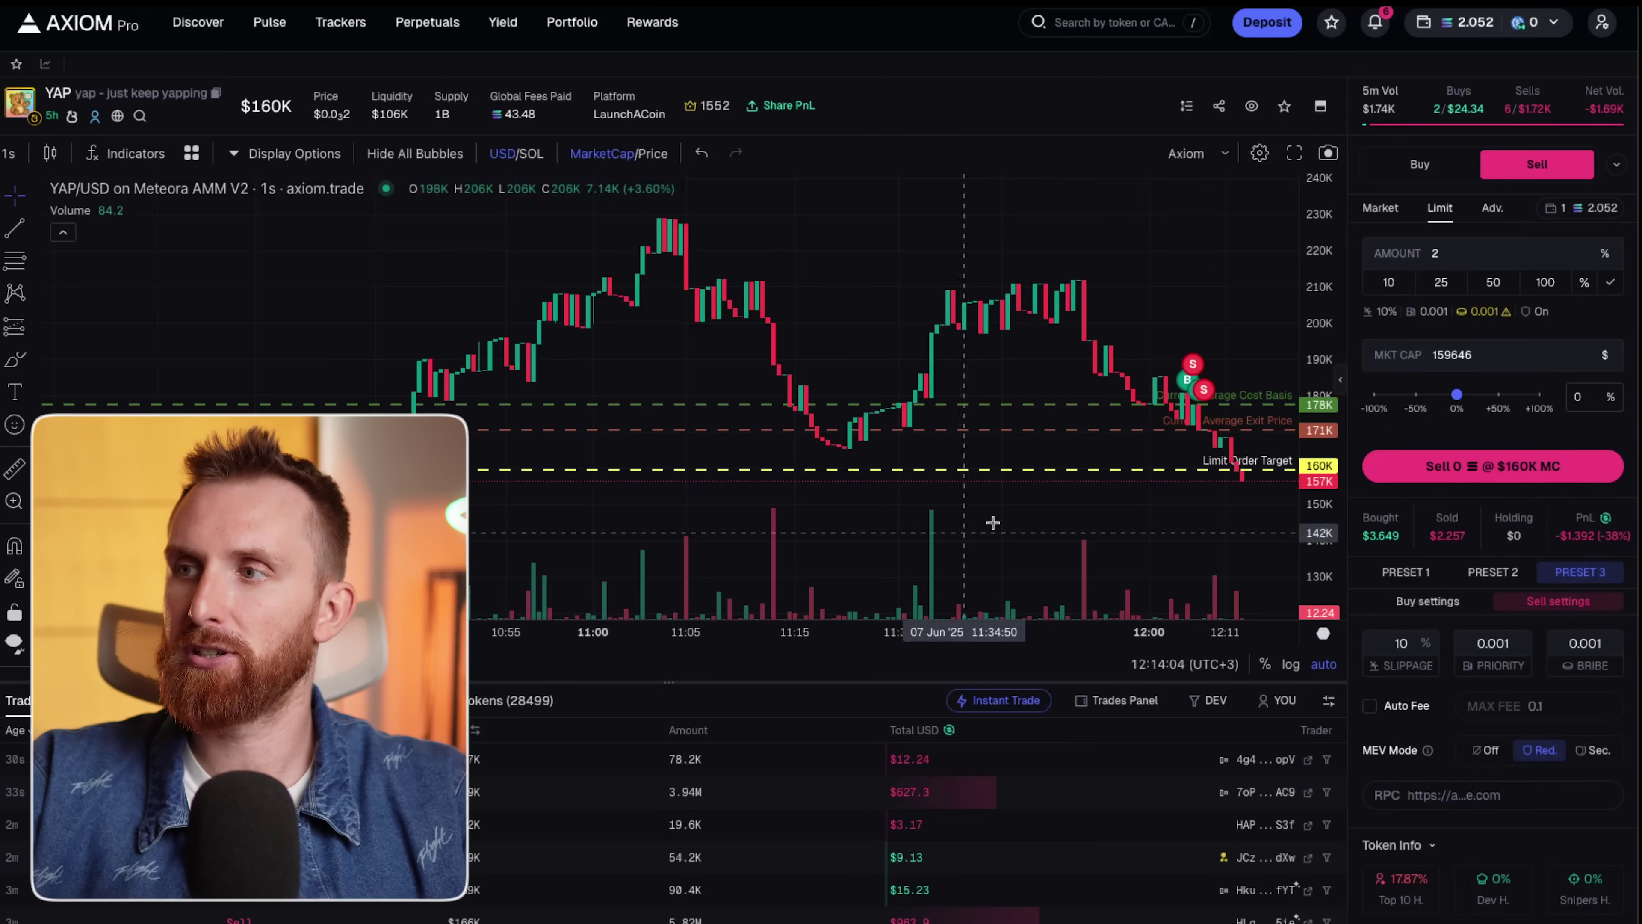
pyautogui.moveTo(1258, 503); pyautogui.dragTo(1034, 552)
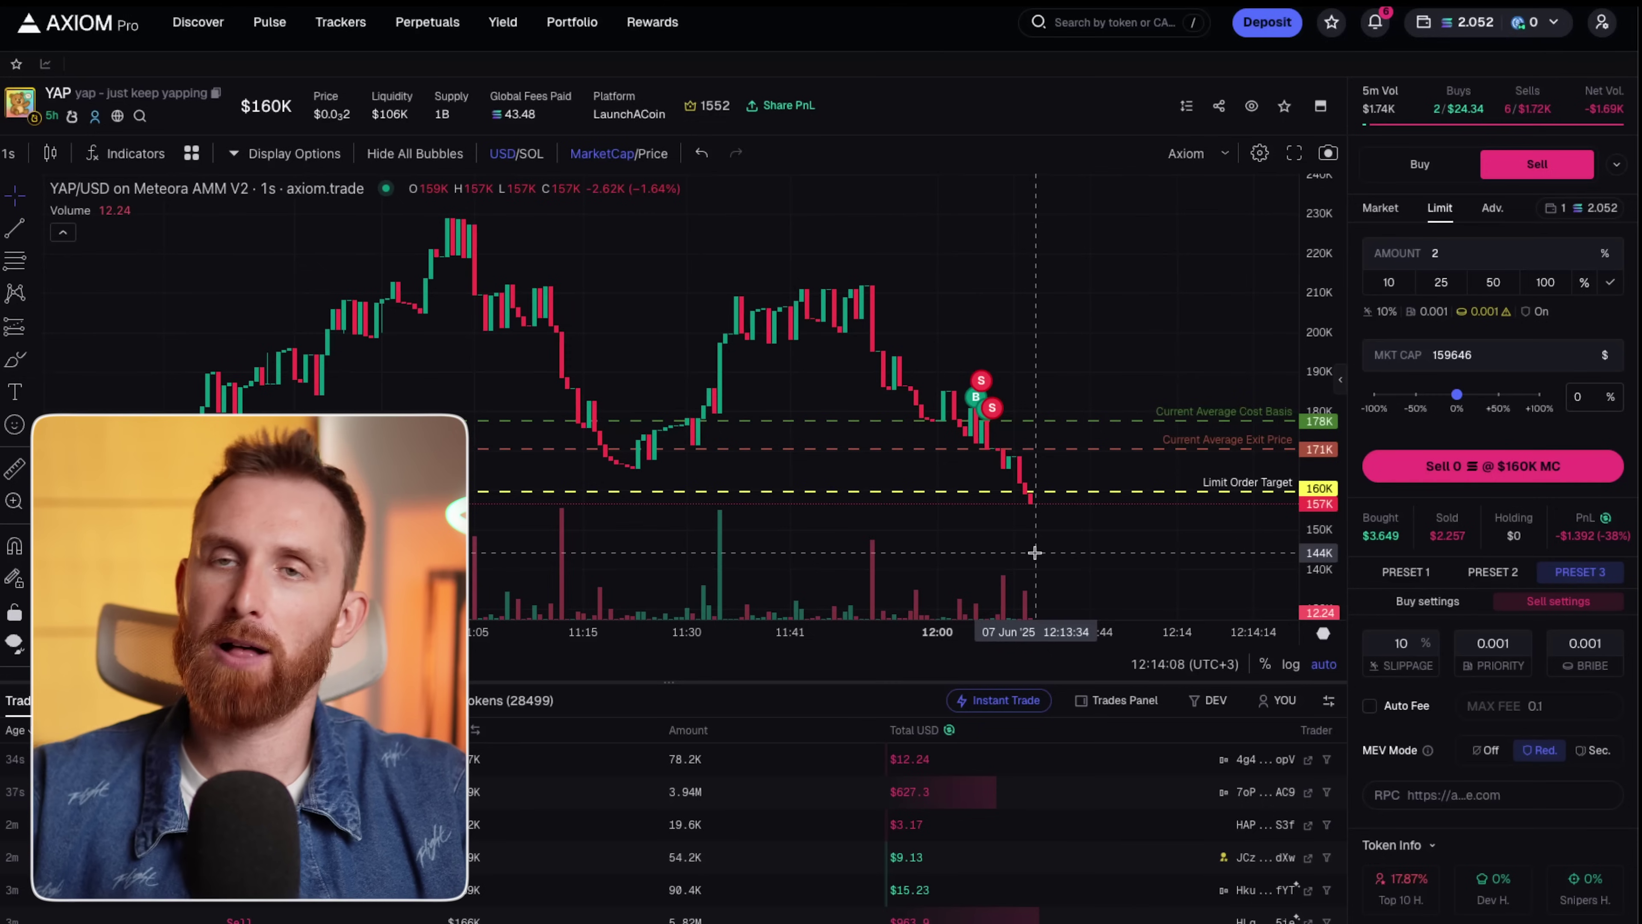
pyautogui.click(1419, 165)
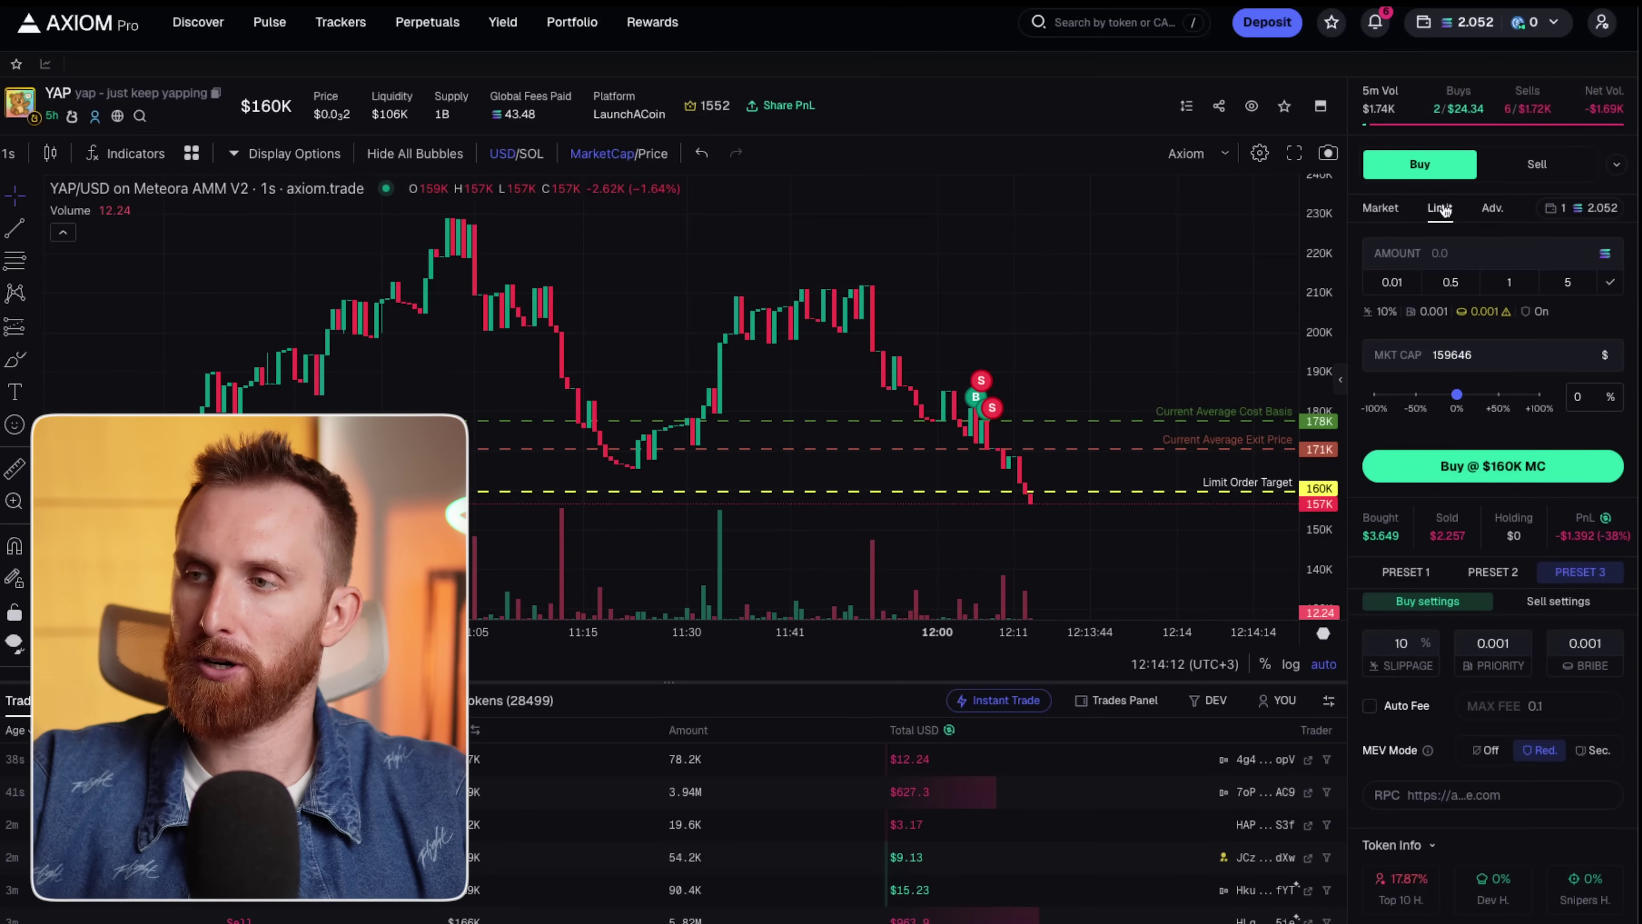
pyautogui.moveTo(1456, 394); pyautogui.dragTo(1466, 396)
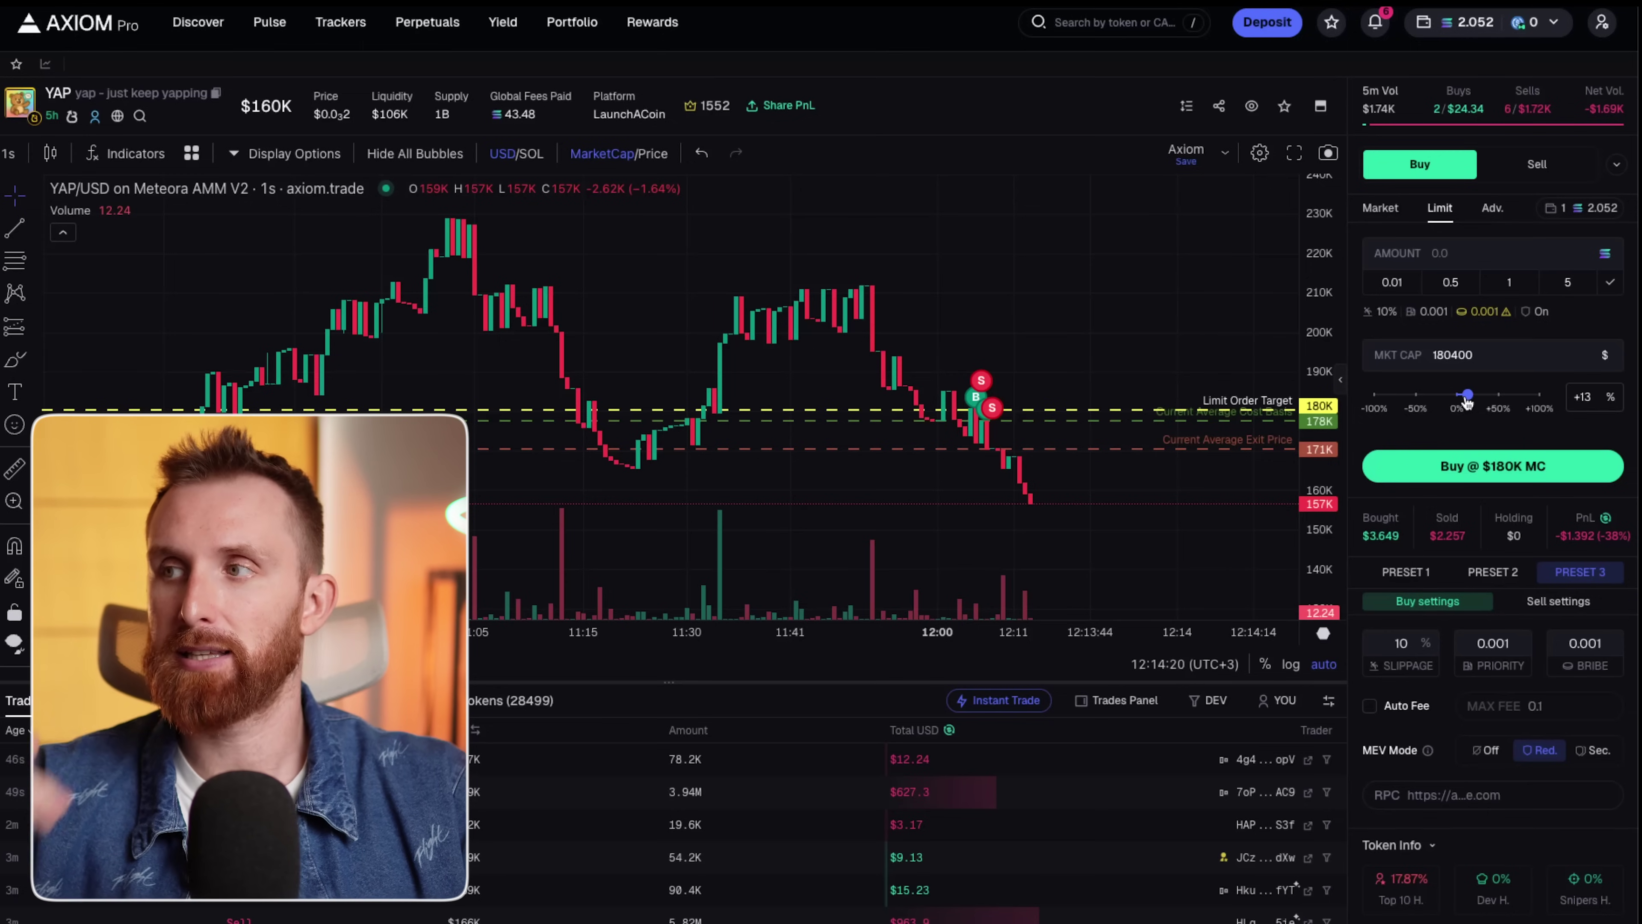
pyautogui.moveTo(1467, 400); pyautogui.dragTo(1453, 425)
pyautogui.scroll(-2, 1081, 473)
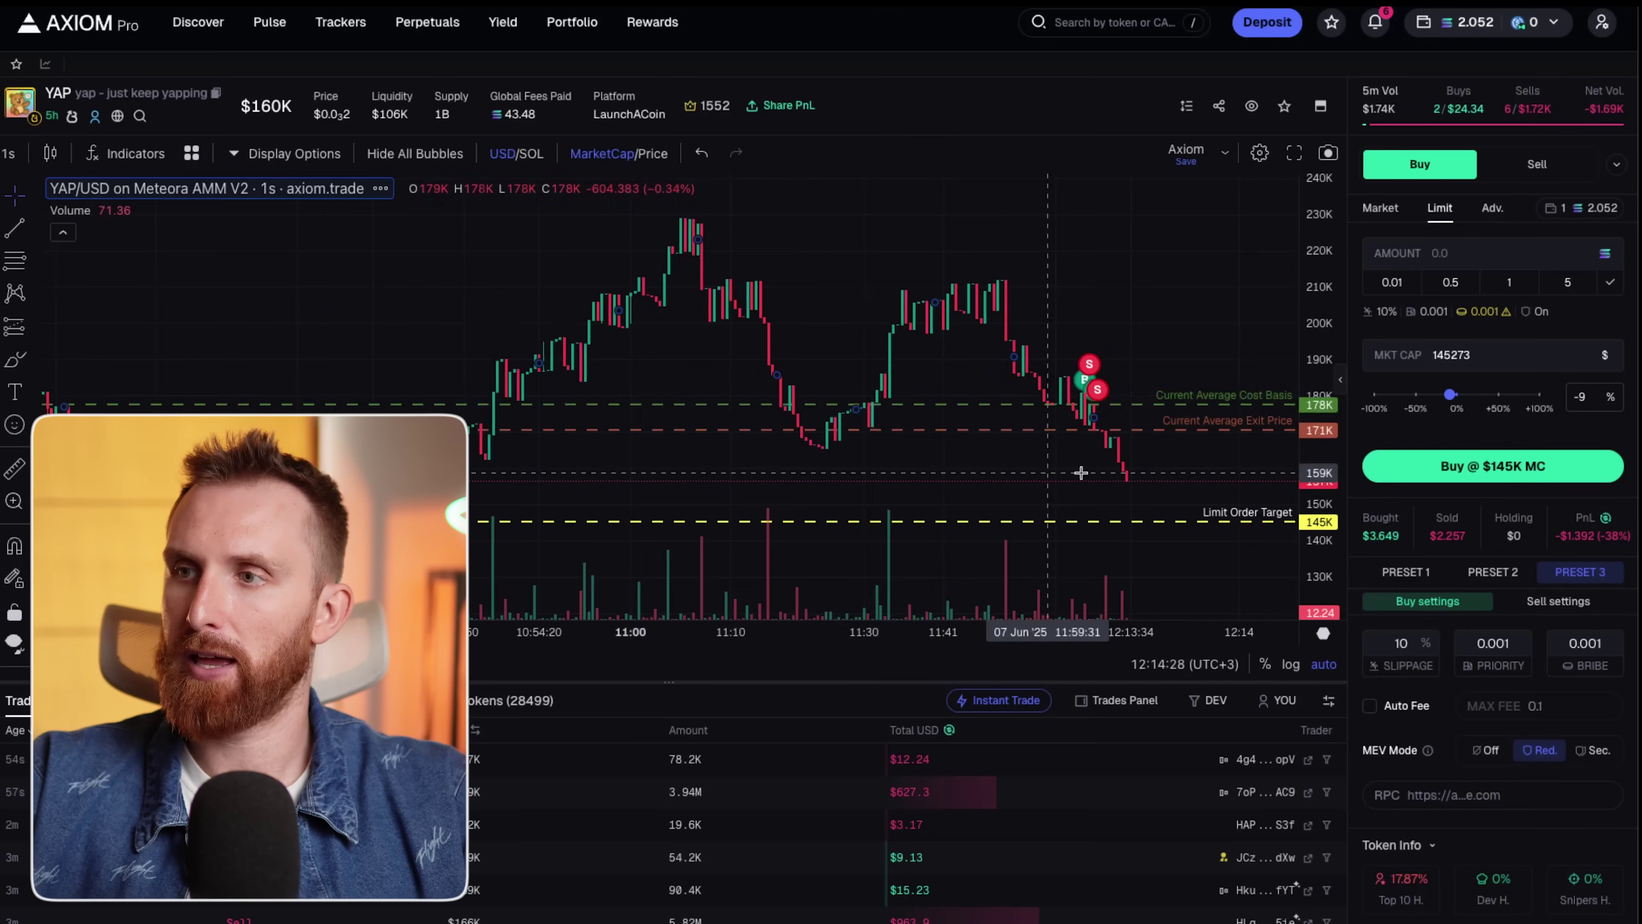
pyautogui.scroll(-2, 1081, 473)
pyautogui.moveTo(1451, 396); pyautogui.dragTo(1442, 396)
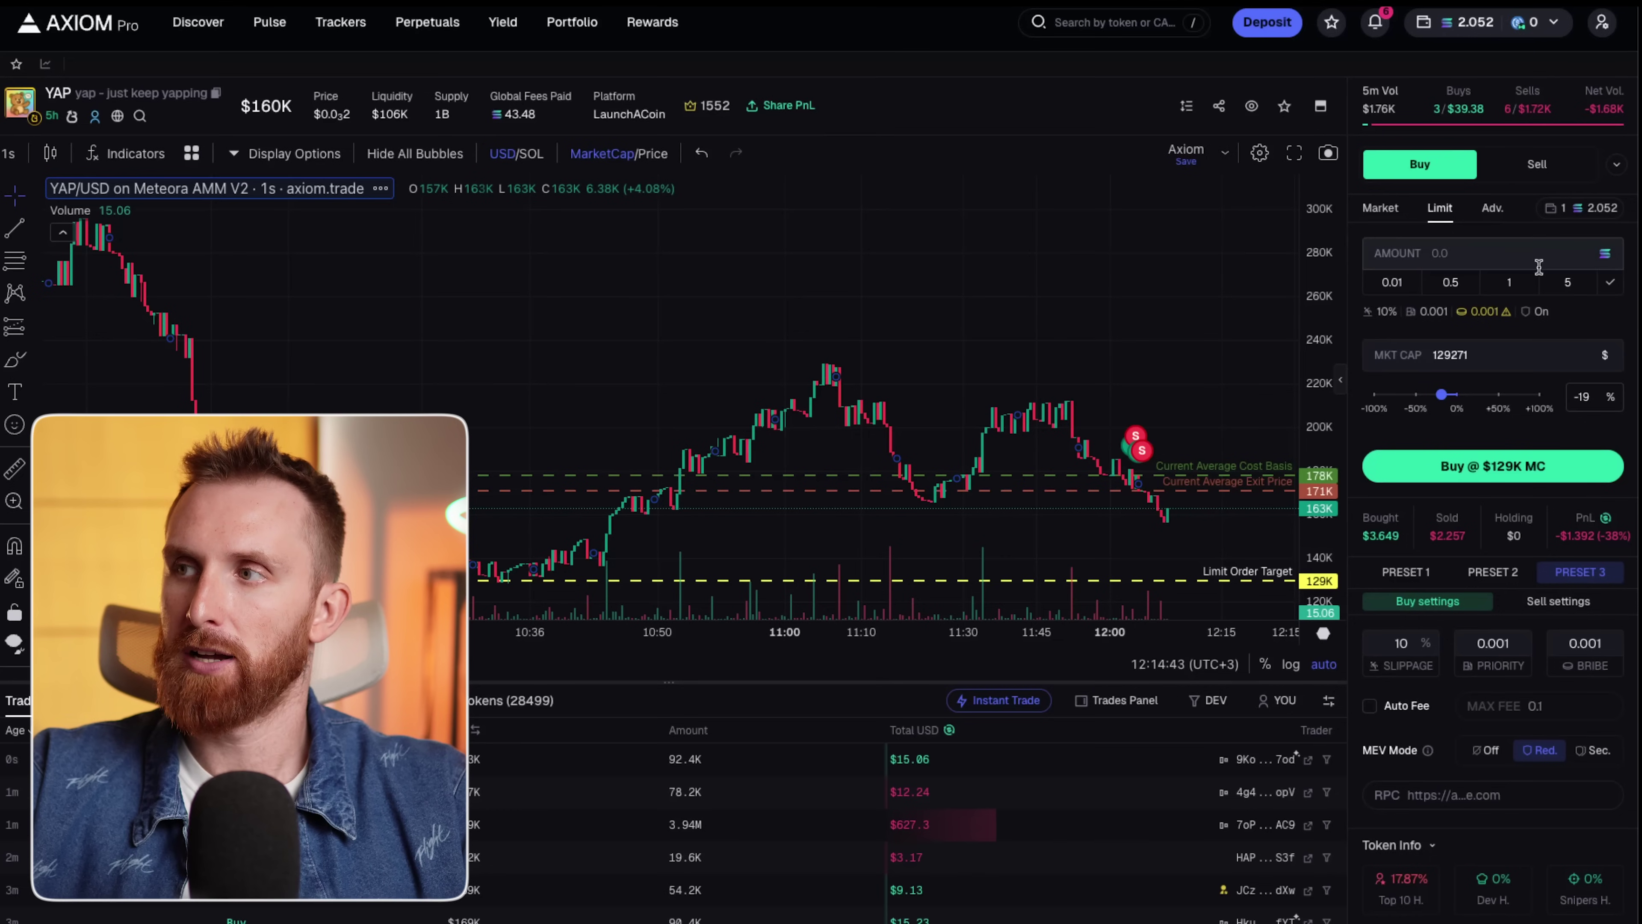
pyautogui.click(1510, 282)
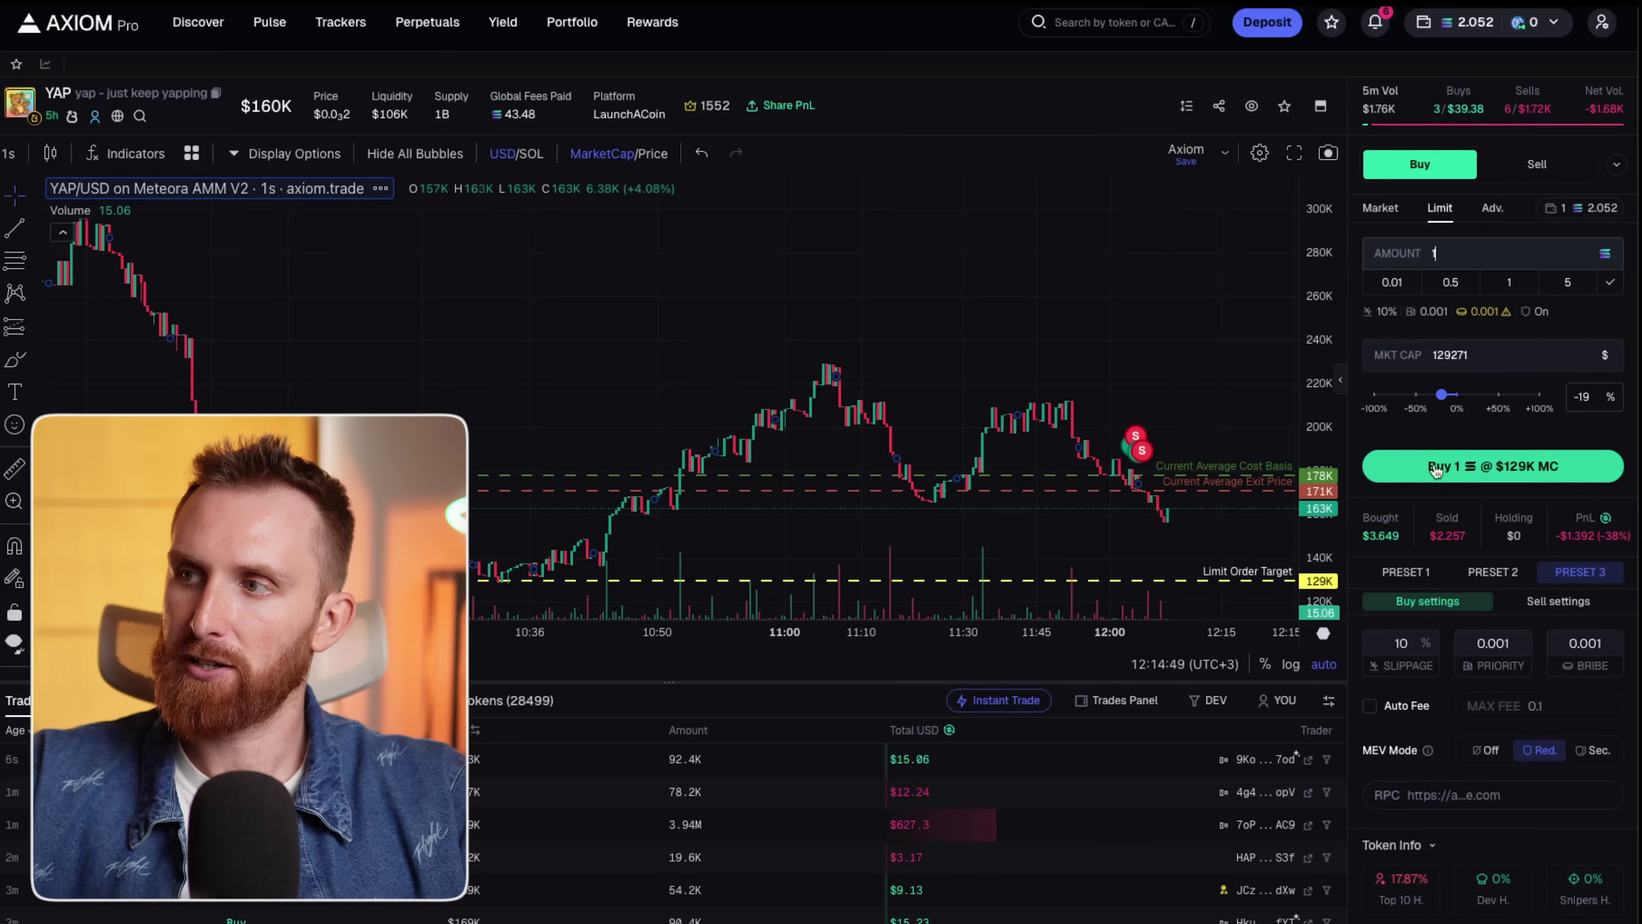
pyautogui.moveTo(1441, 395); pyautogui.dragTo(1444, 396)
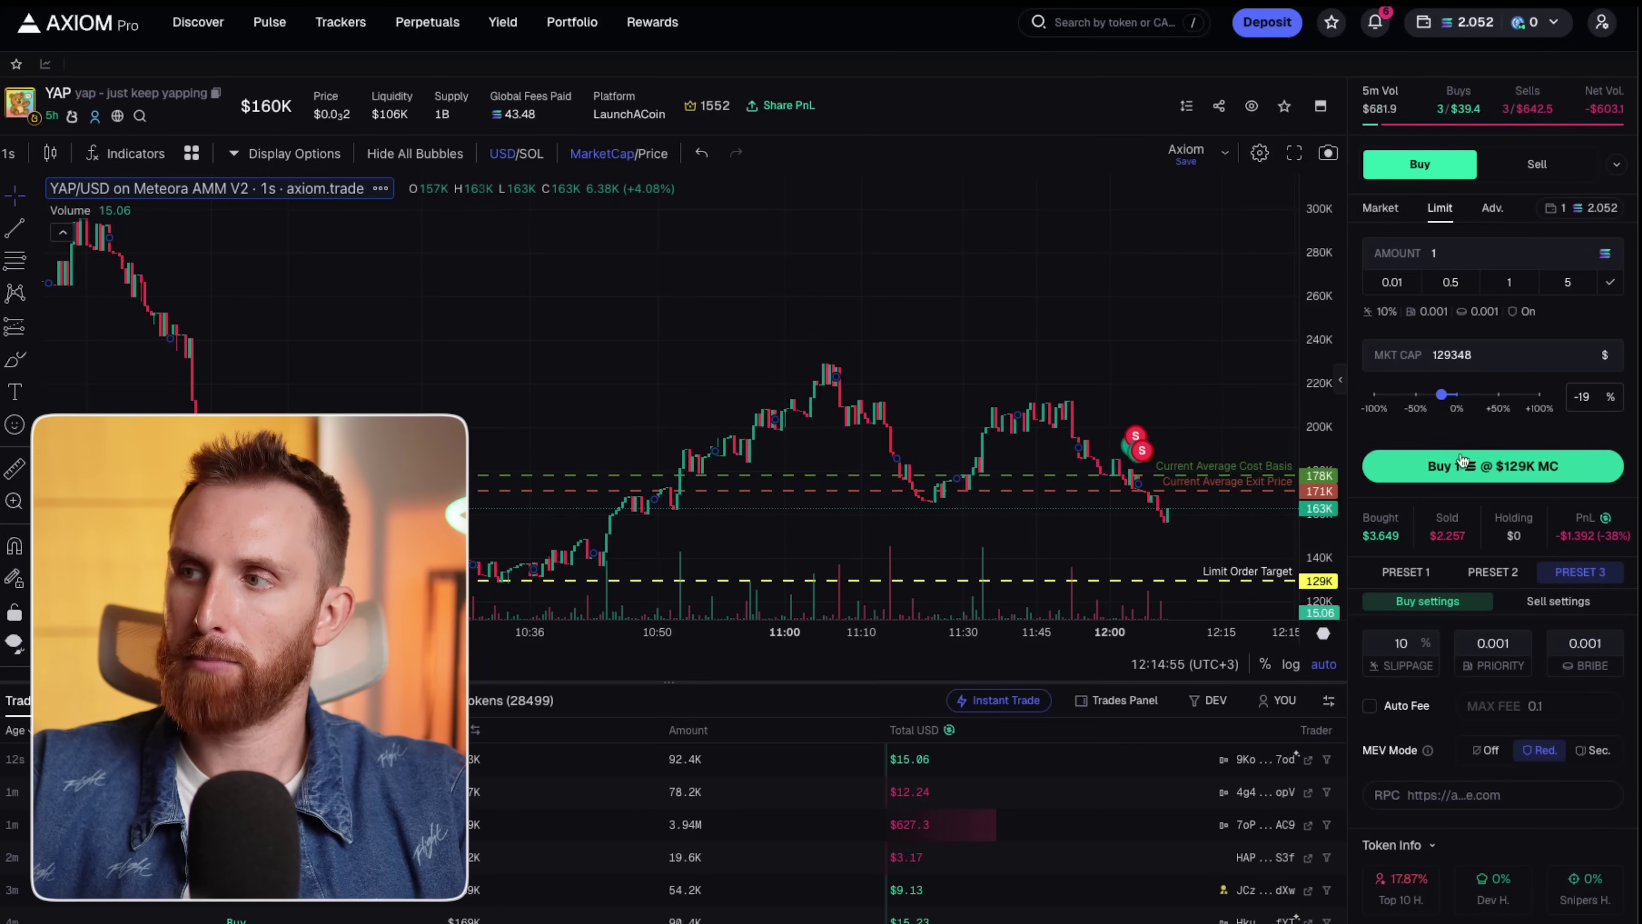
pyautogui.click(1478, 476)
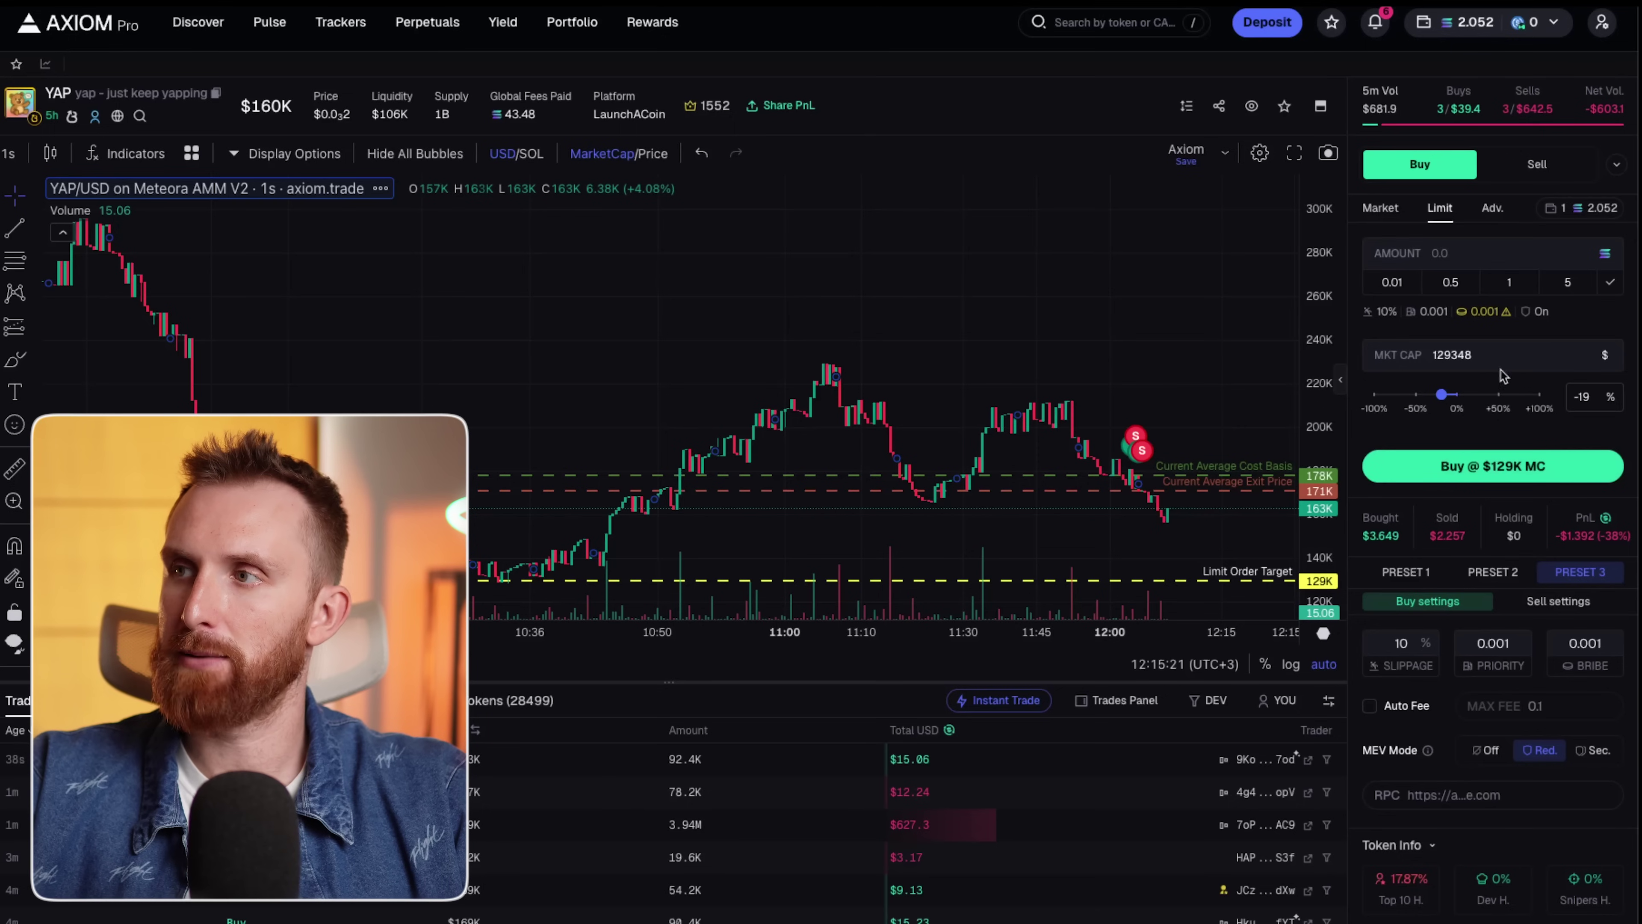
# Line up a limit sell for YAP at $230K market cap, then return to the Pulse page.
pyautogui.click(1535, 165)
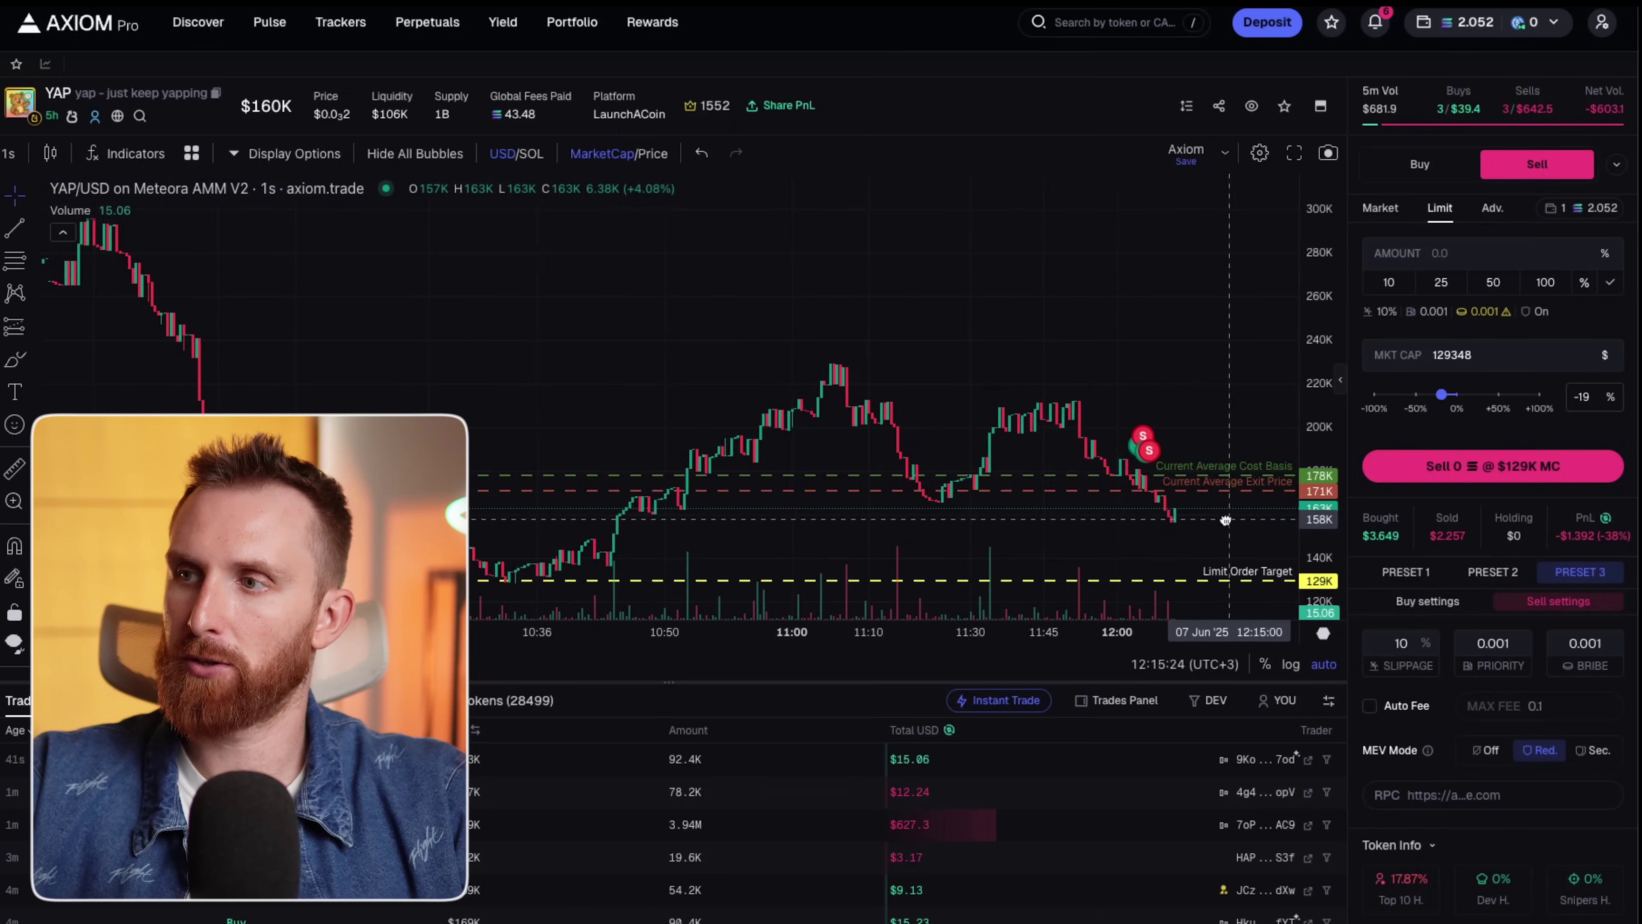
pyautogui.moveTo(1438, 398); pyautogui.dragTo(1490, 408)
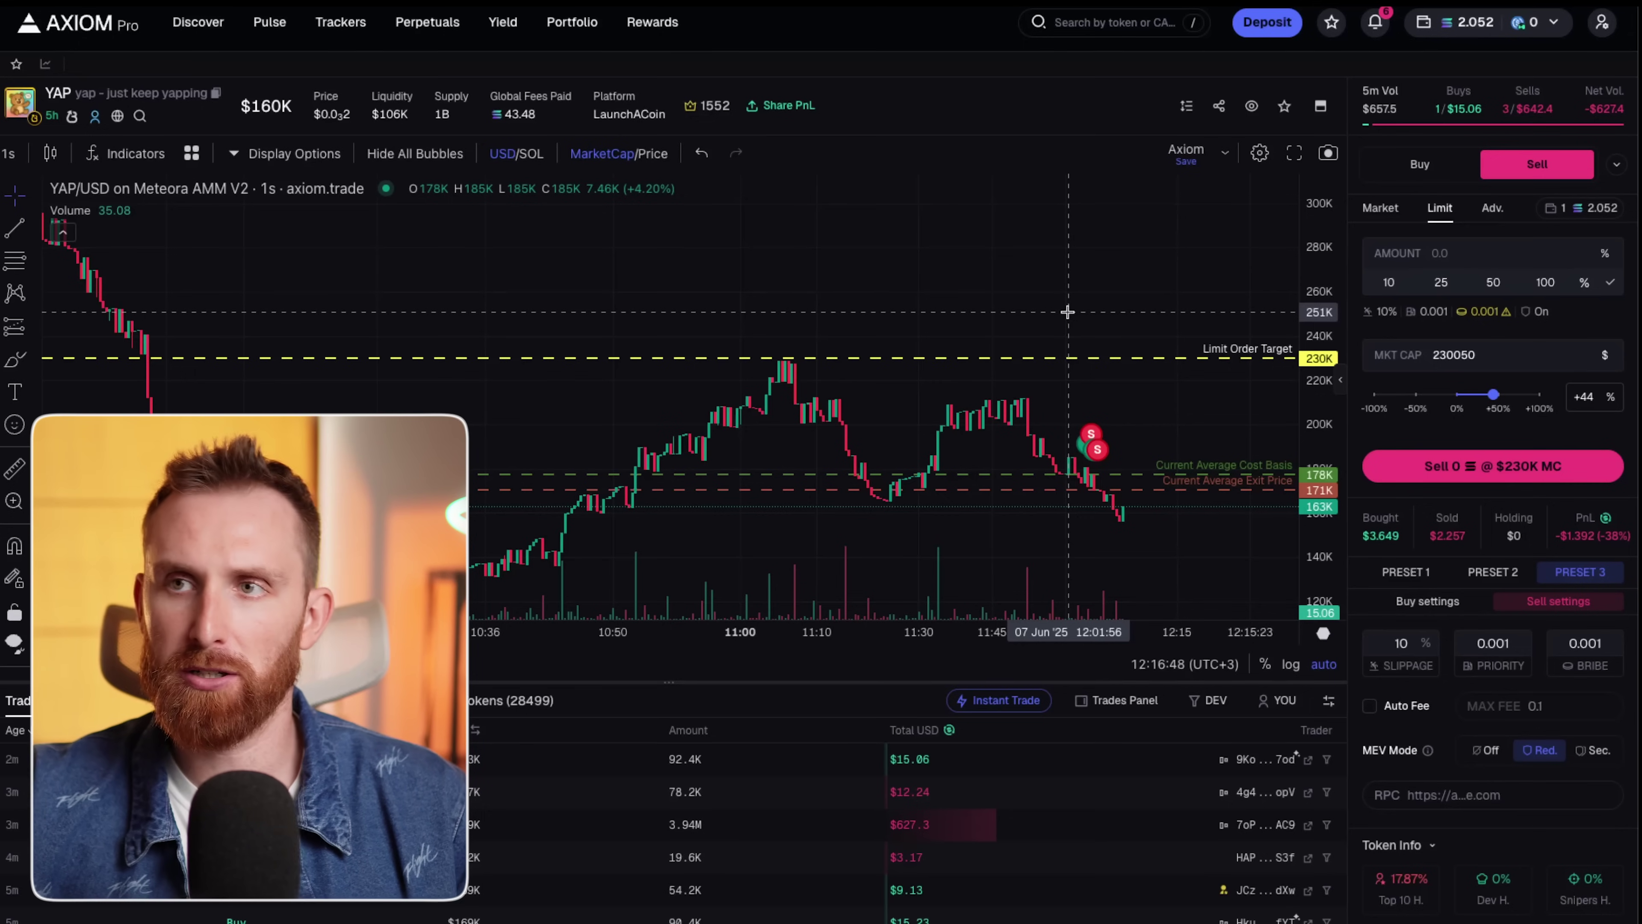
pyautogui.click(270, 22)
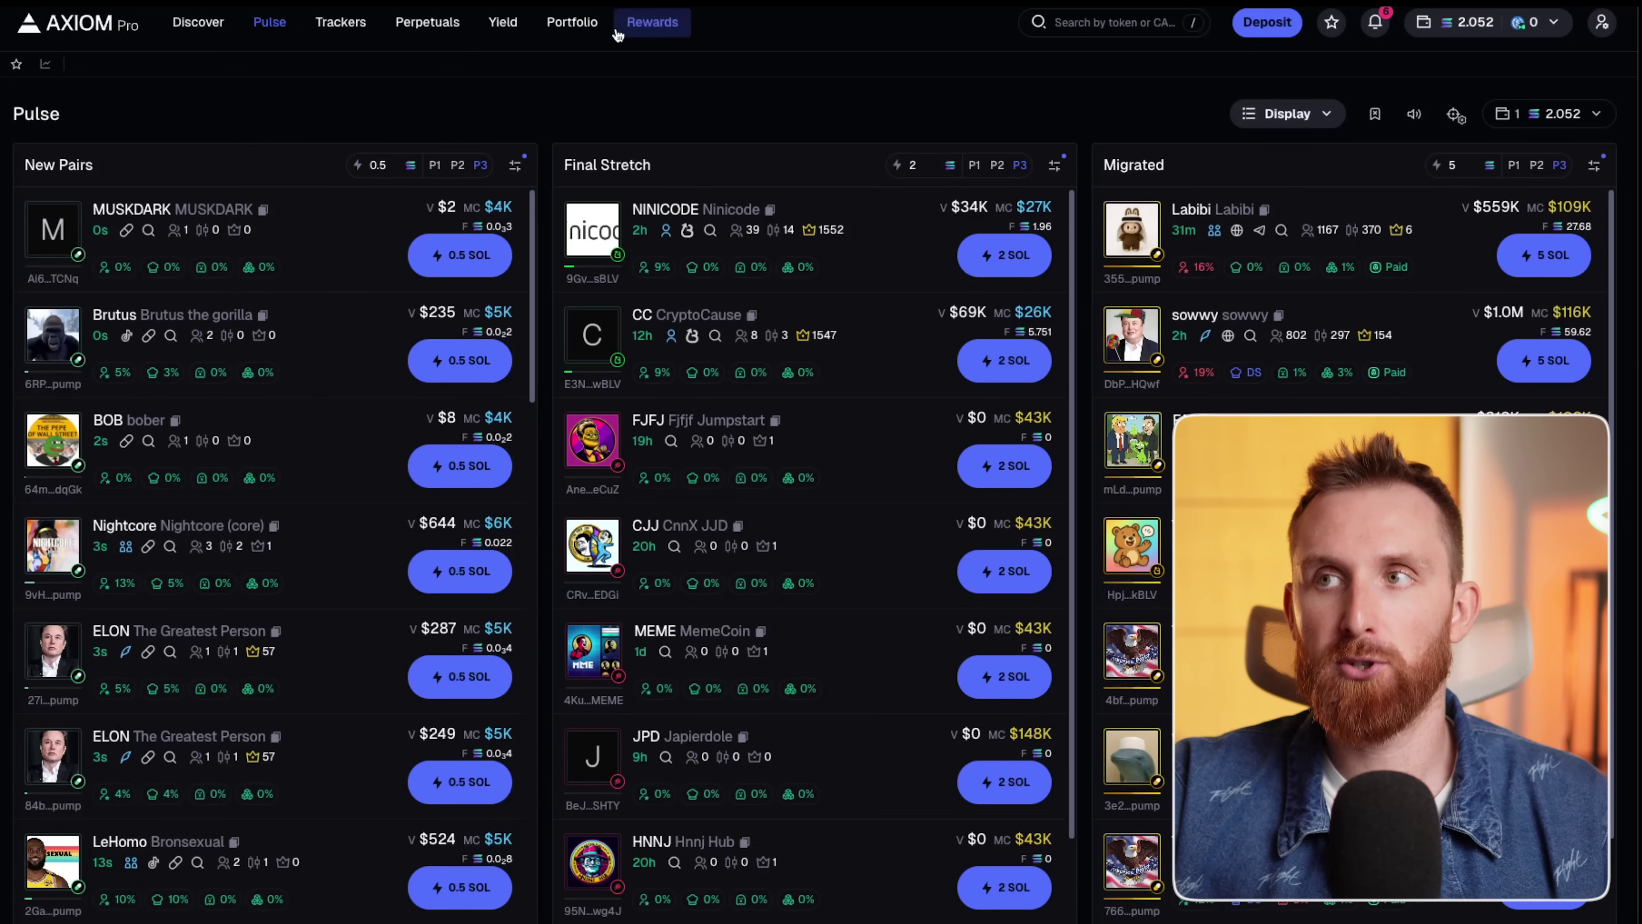
# Open the Rewards page showing 34,644 points, 2.5X rewards and 2.0984 SOL earned.
pyautogui.click(652, 26)
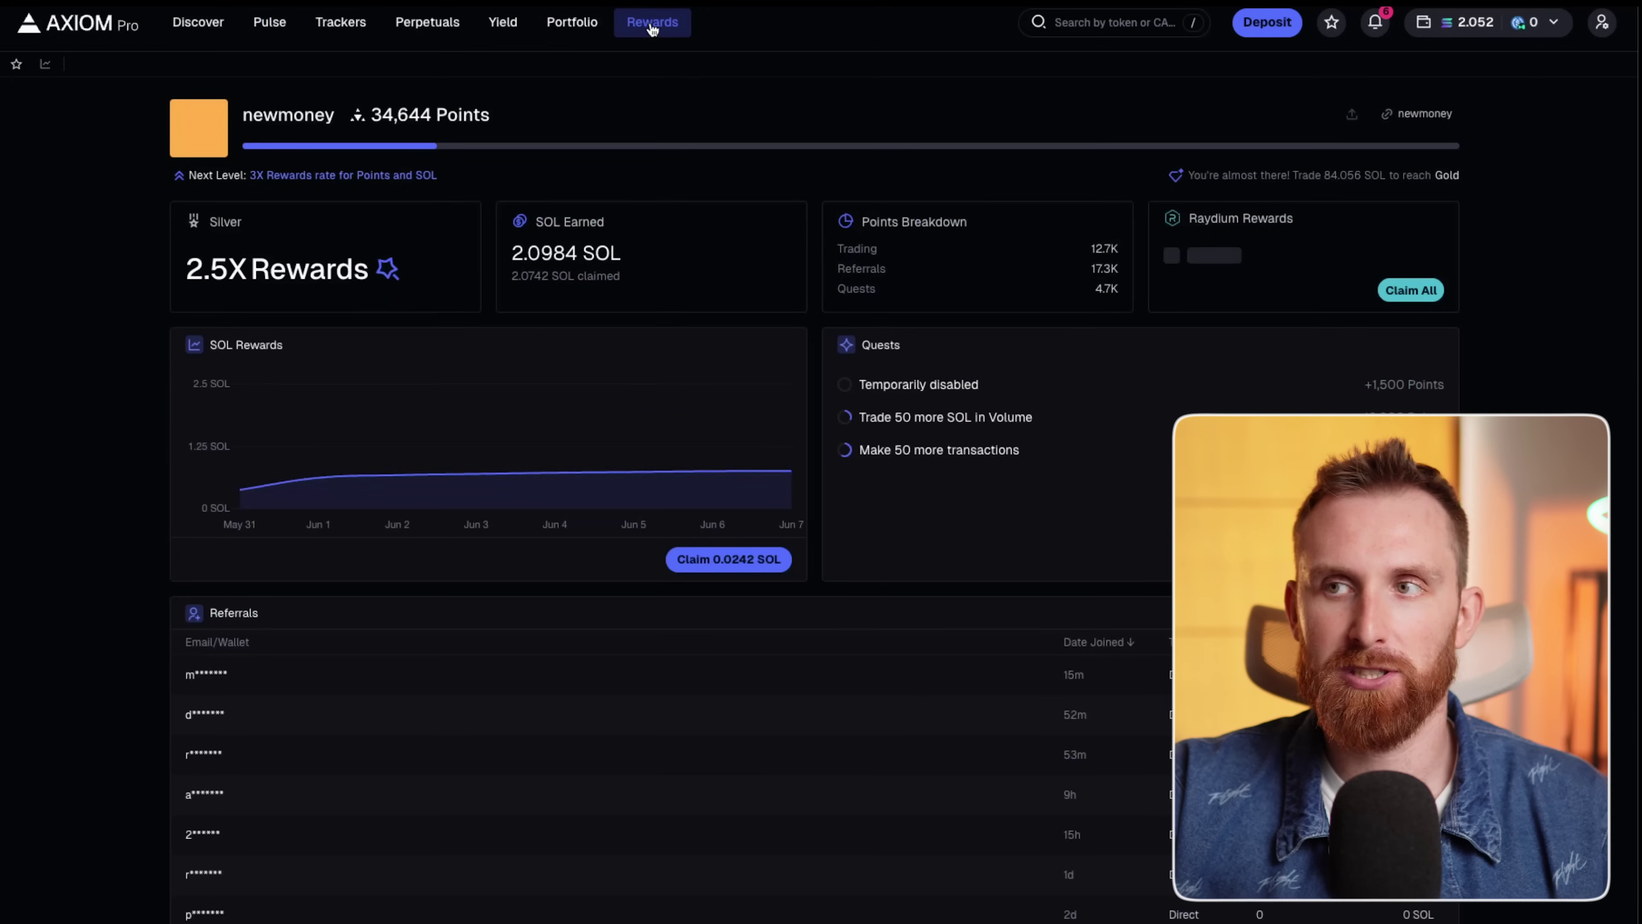